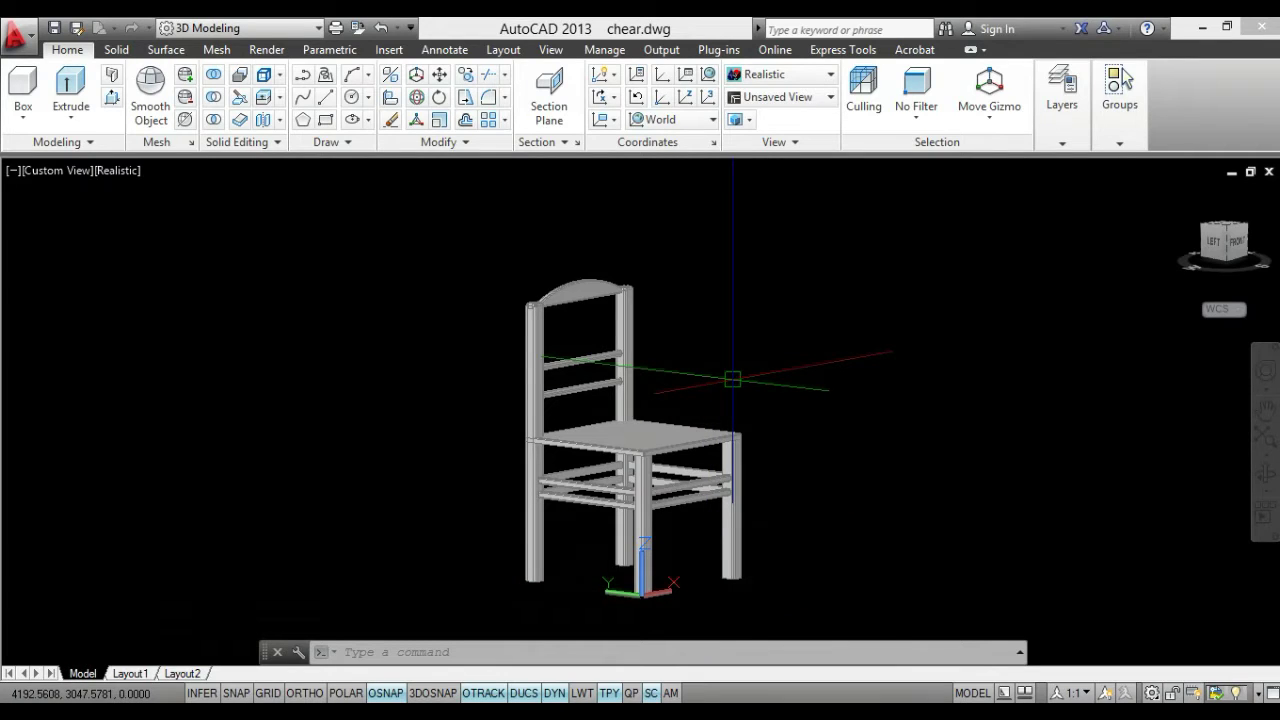
Pan and orbit the chair to a front-right view, then enter the MAT command
click(341, 652)
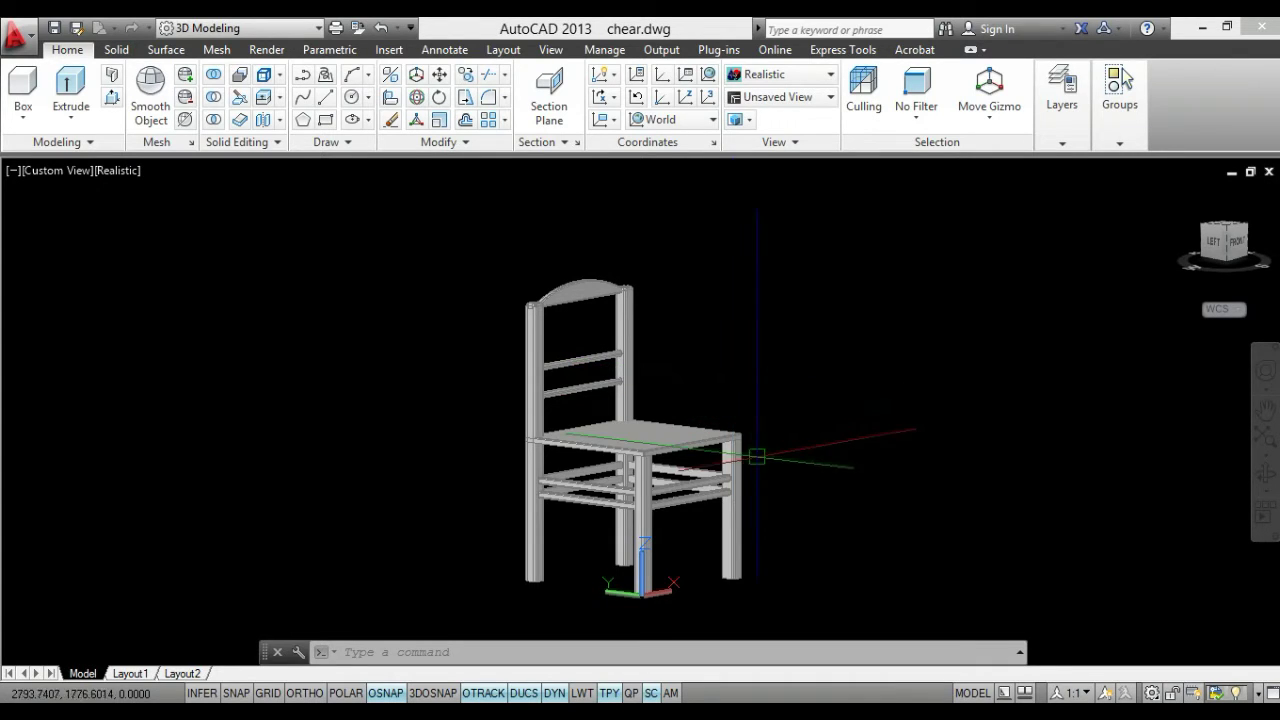
scroll(741, 478, up, 2)
mouse_move(741, 478)
middle_down()
mouse_move(782, 412)
mouse_move(778, 436)
middle_up()
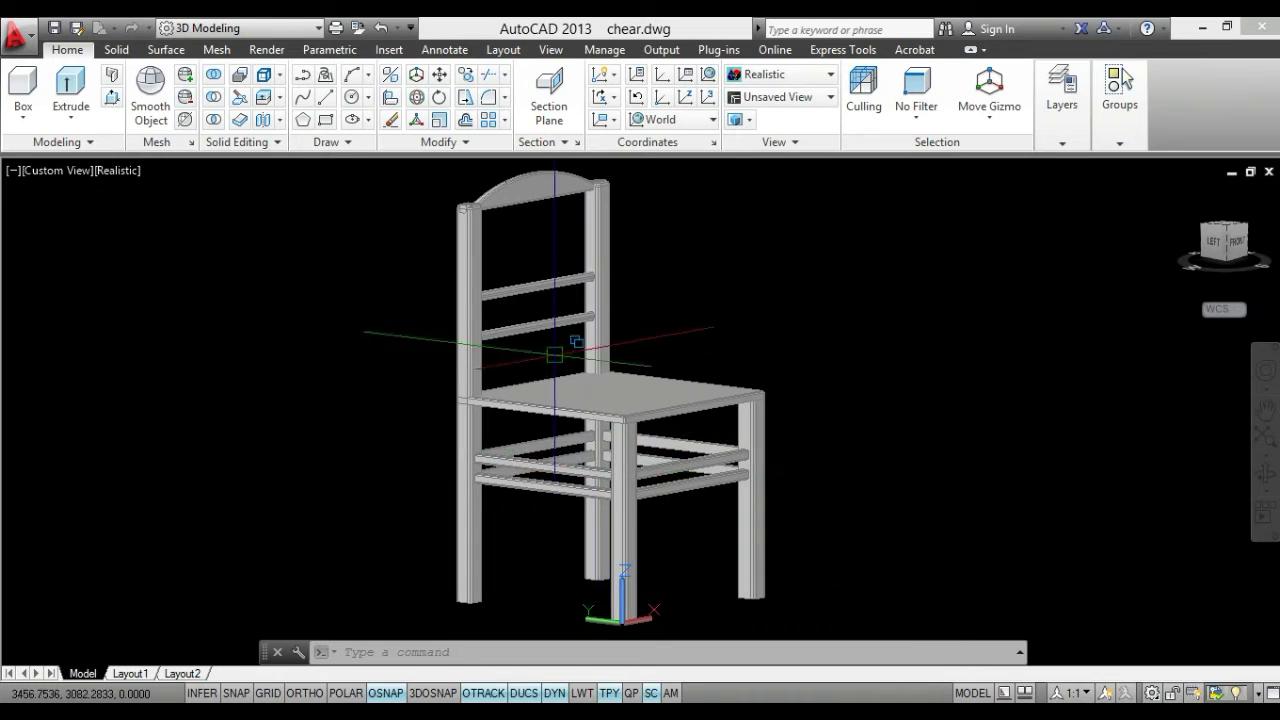
scroll(554, 334, up, 2)
scroll(556, 455, down, 2)
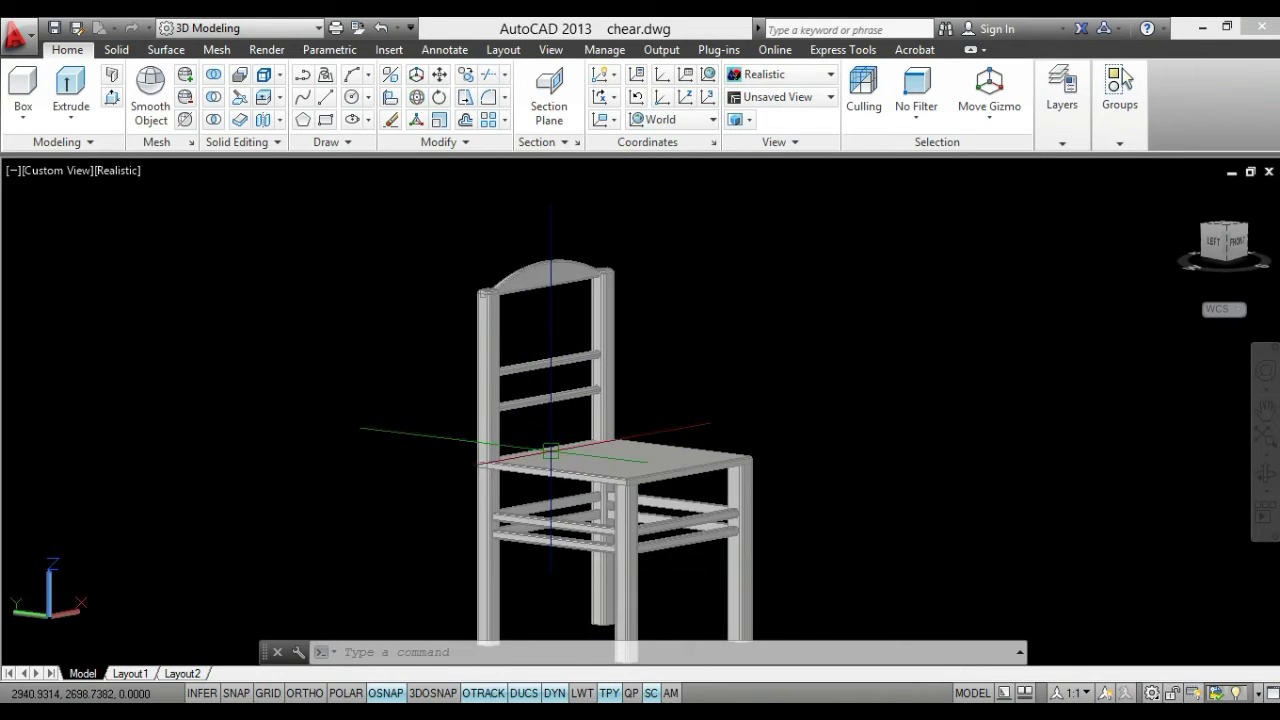
shift+middle_drag(556, 455, 1117, 487)
mouse_move(857, 523)
shift+middle_down()
mouse_move(829, 511)
mouse_move(835, 490)
mouse_move(877, 549)
mouse_move(757, 437)
shift+middle_up()
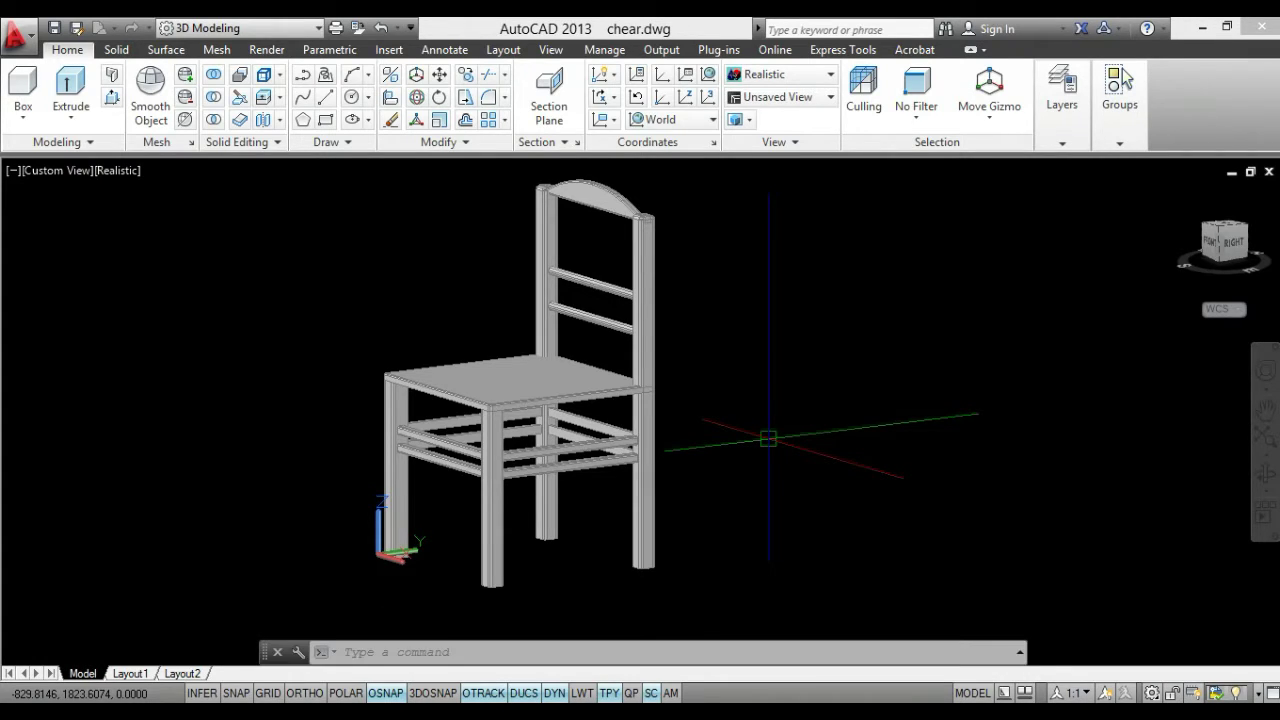
middle_drag(768, 438, 758, 471)
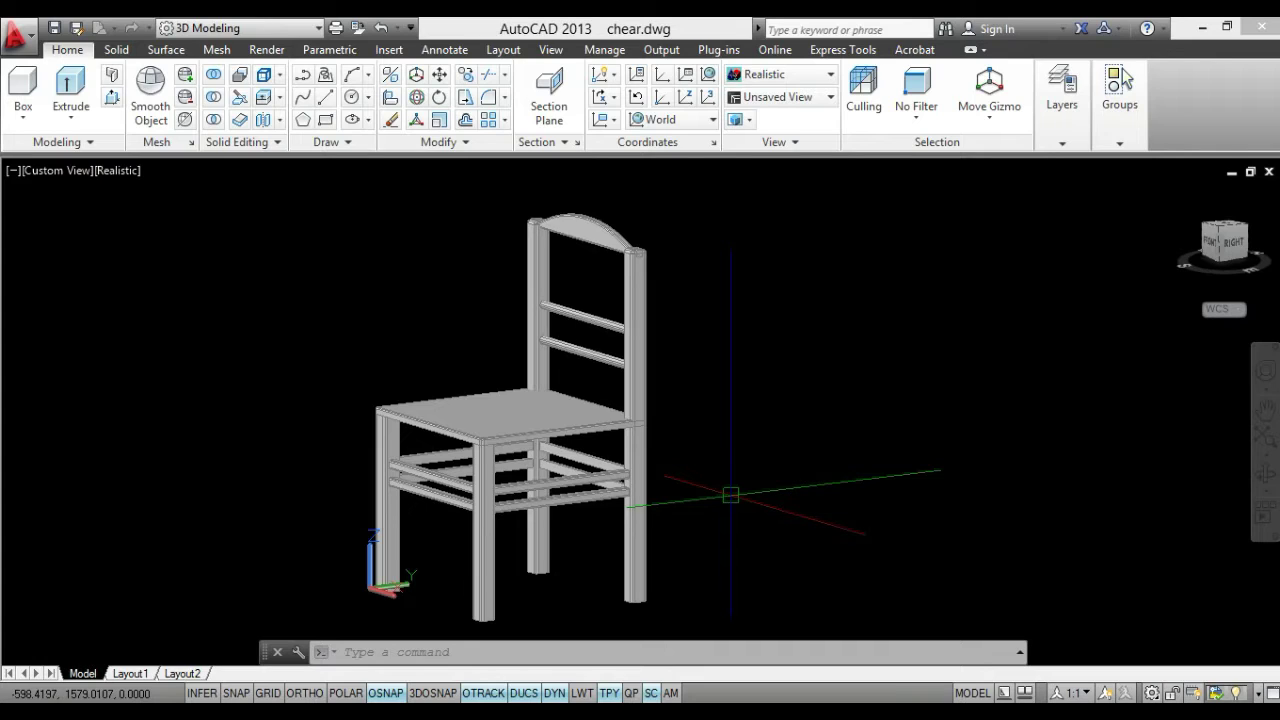
text(M)
text(AT)
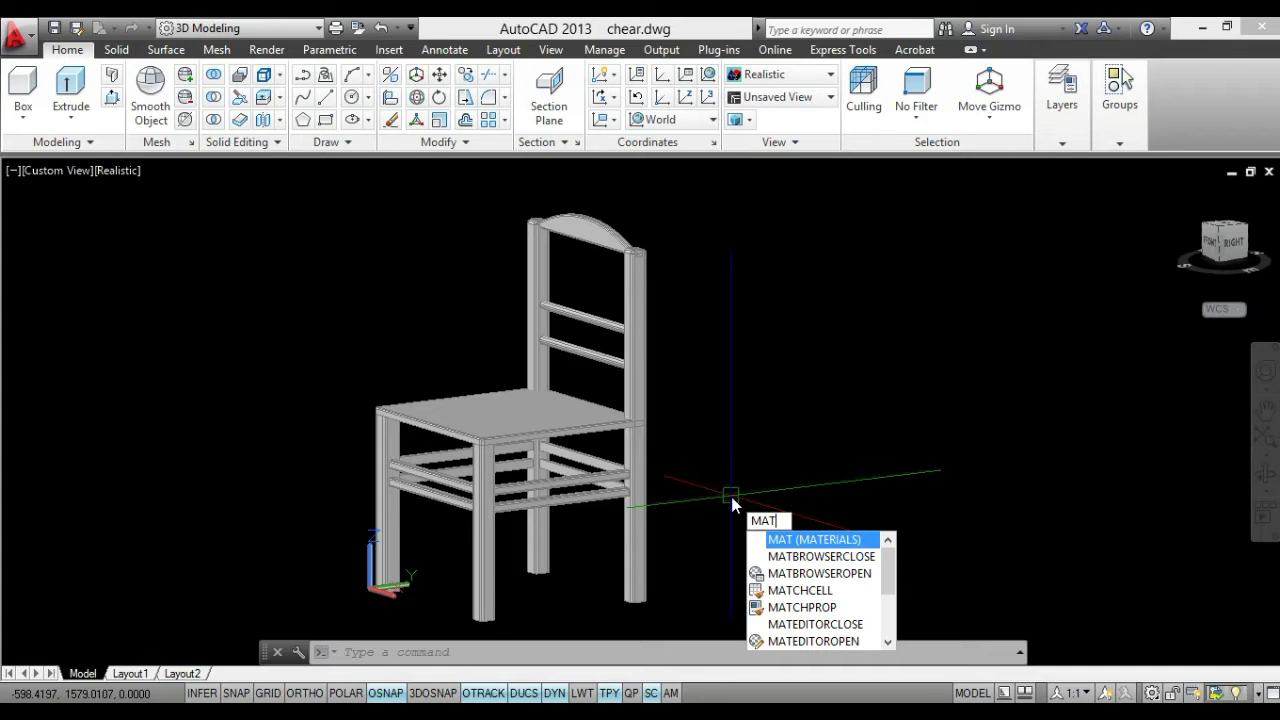
Open the Materials Browser and browse the Autodesk Library's Ceramic, then Wood categories
key(Return)
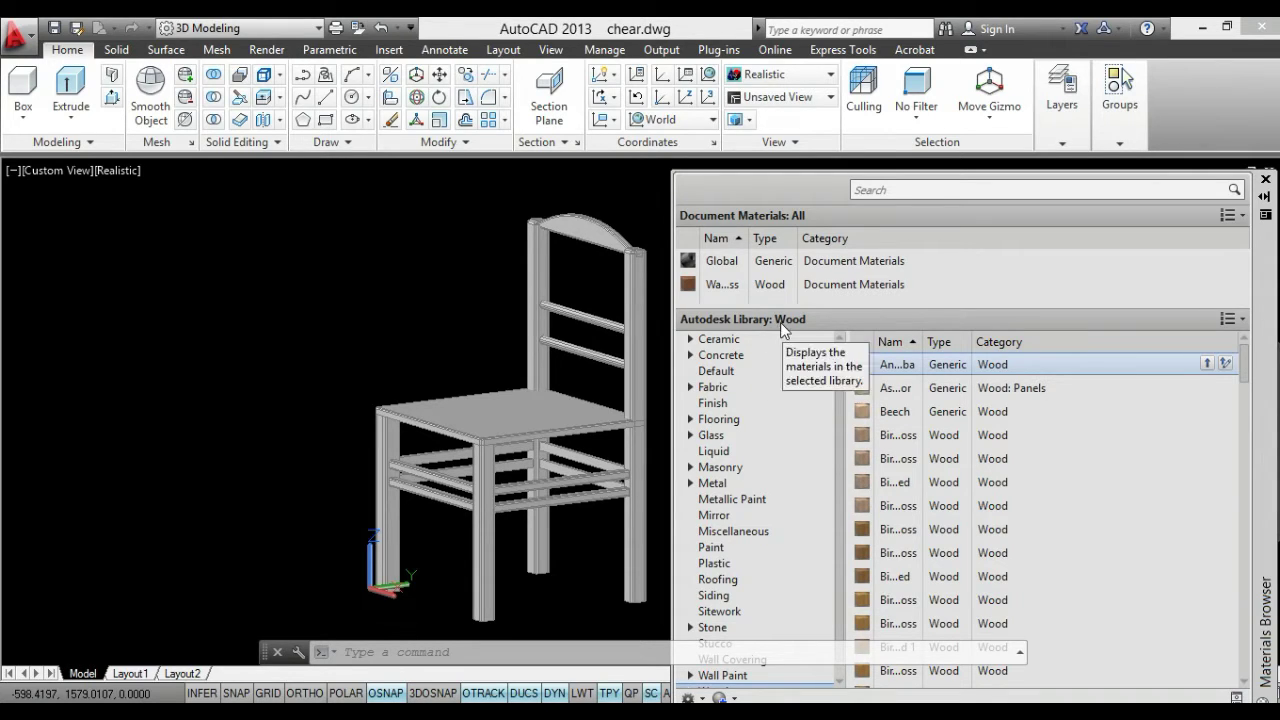
click(755, 335)
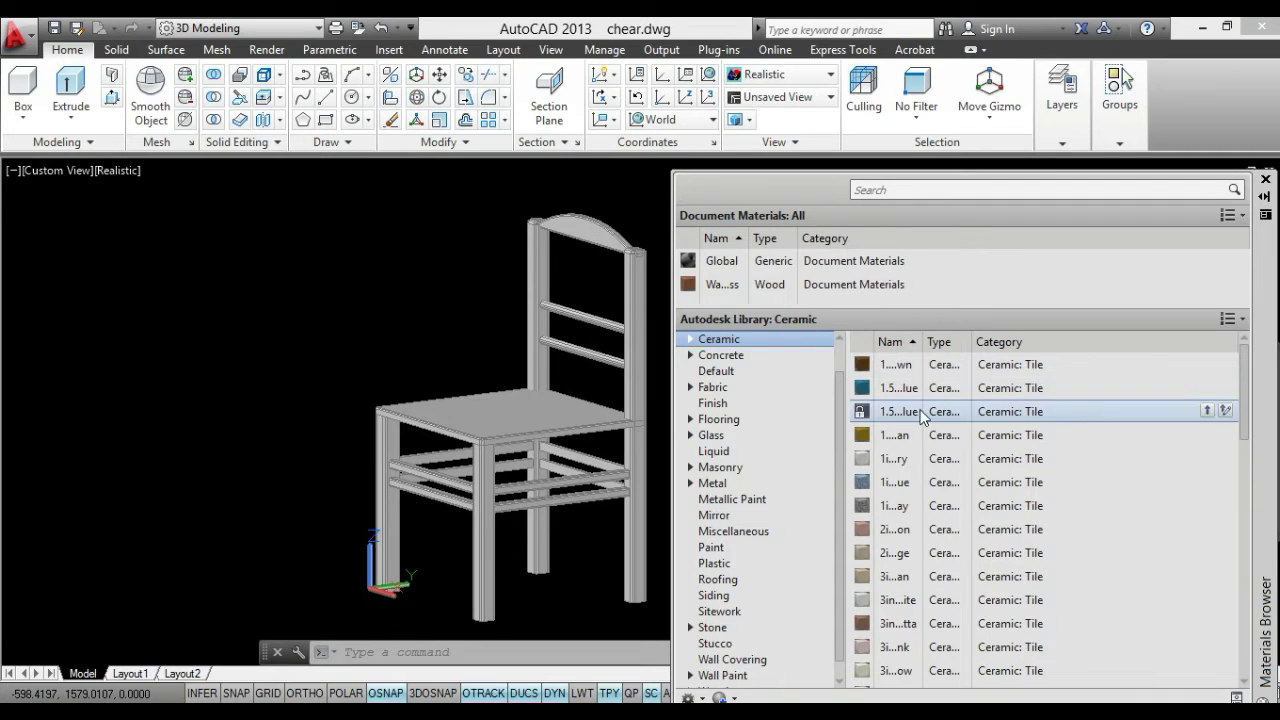
scroll(839, 428, up, 1)
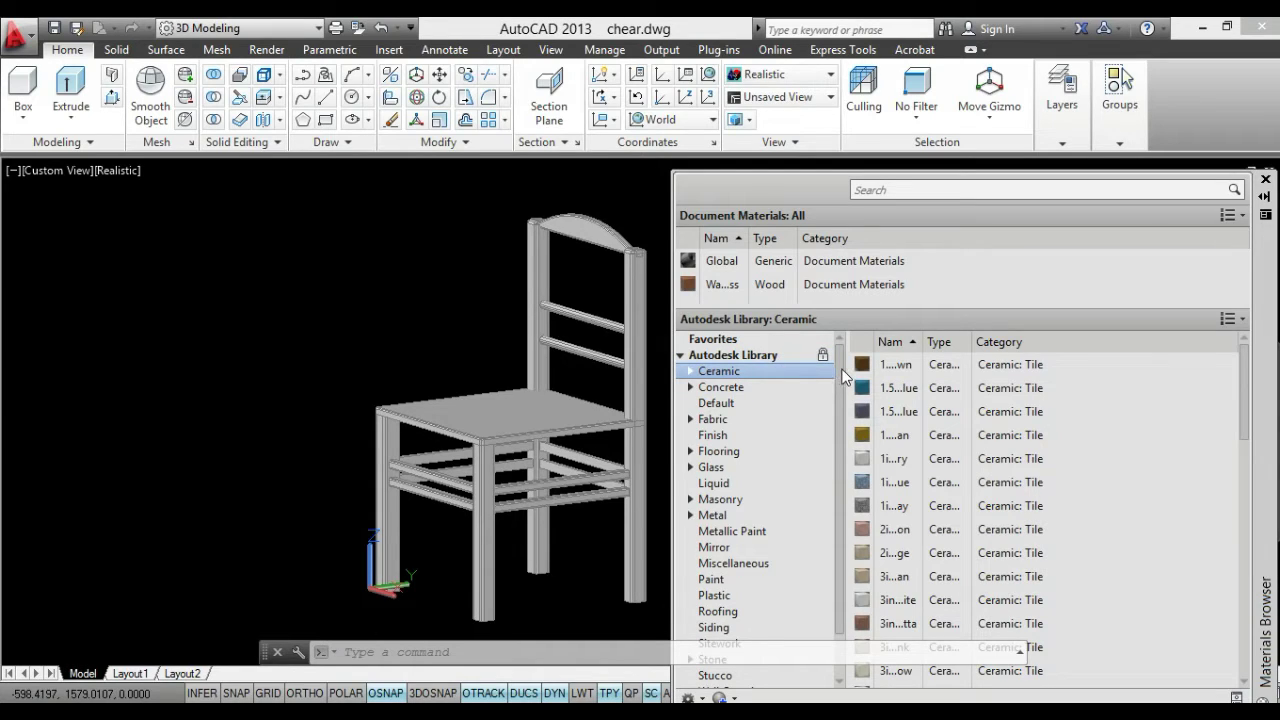
drag(842, 368, 842, 420)
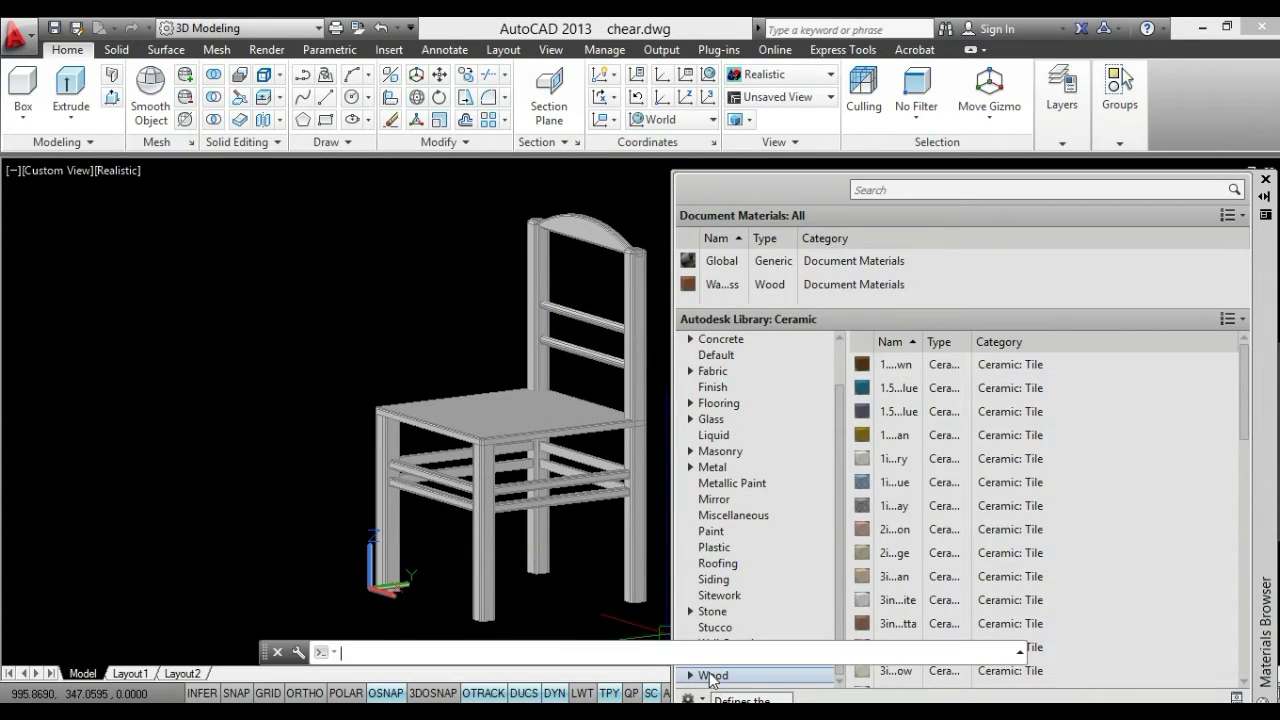
click(711, 676)
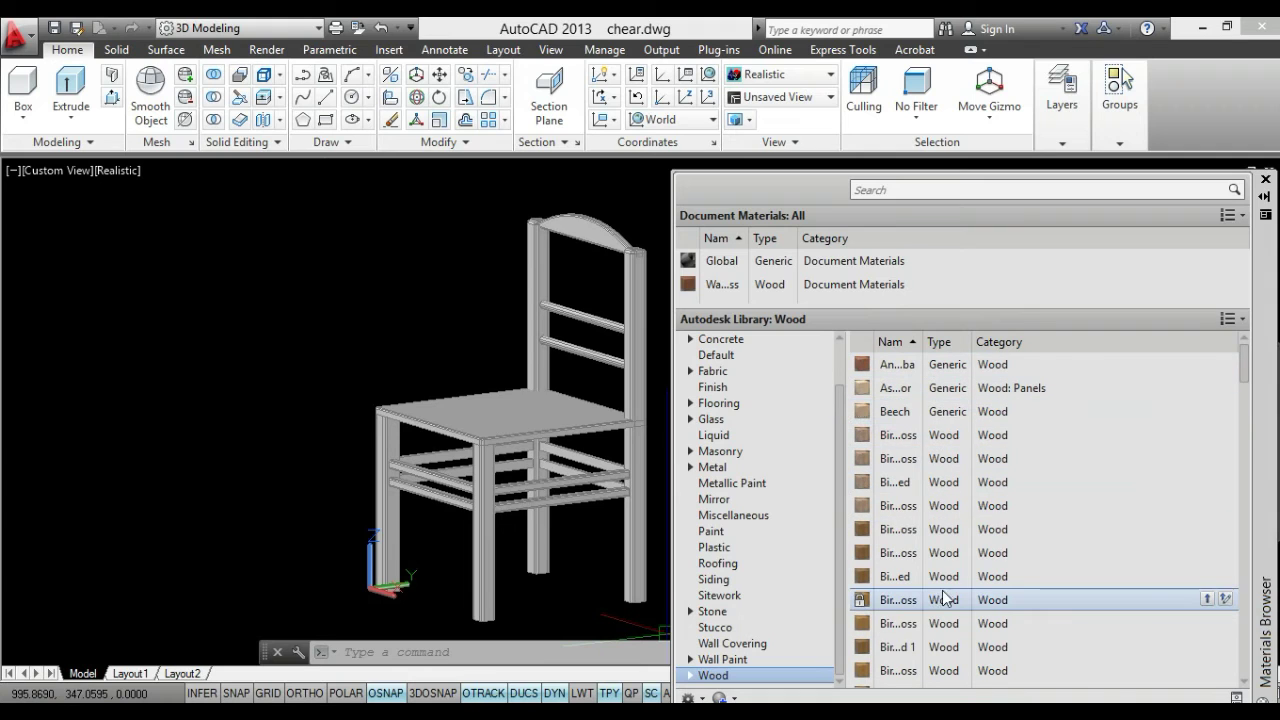
Scroll the wood list toward Red Oak and pan and orbit for a closer seat view
mouse_move(1250, 378)
mouse_down()
mouse_move(1246, 668)
mouse_move(1248, 585)
mouse_up()
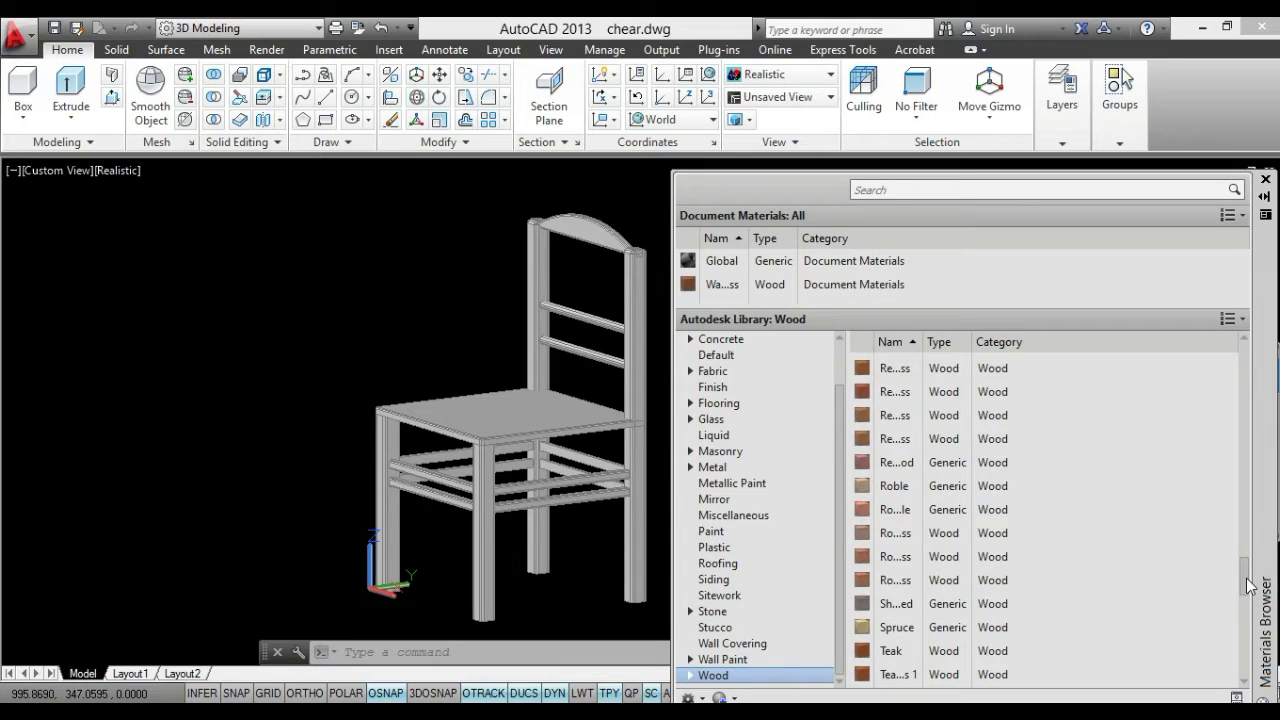
drag(1248, 585, 1257, 566)
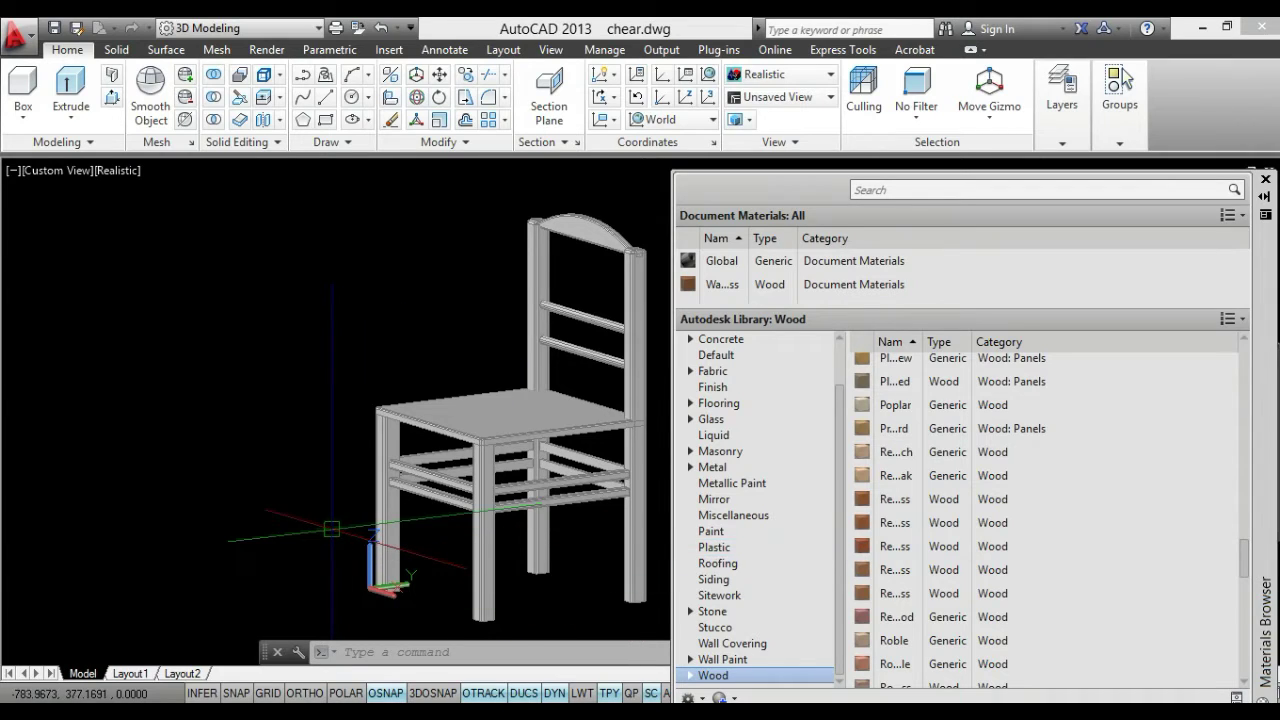
middle_drag(345, 537, 205, 487)
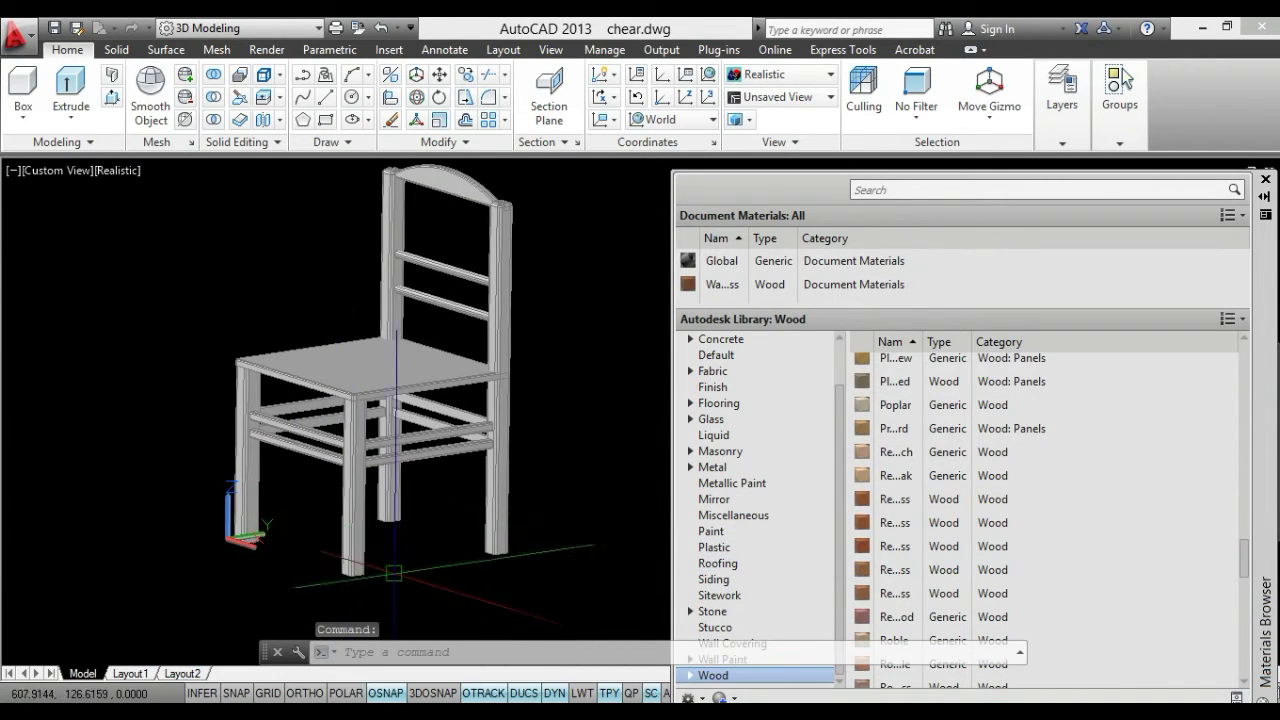
mouse_move(420, 591)
shift+middle_down()
mouse_move(445, 595)
mouse_move(475, 565)
mouse_move(502, 568)
shift+middle_up()
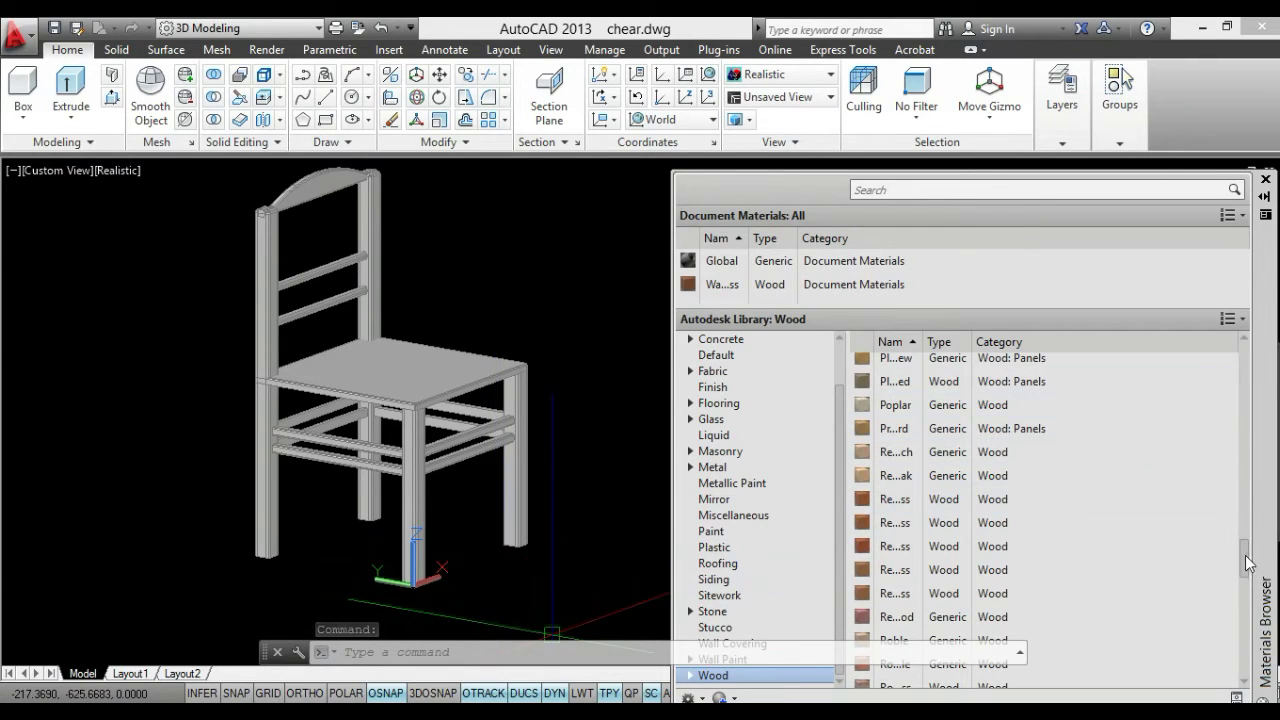
drag(1244, 565, 1245, 580)
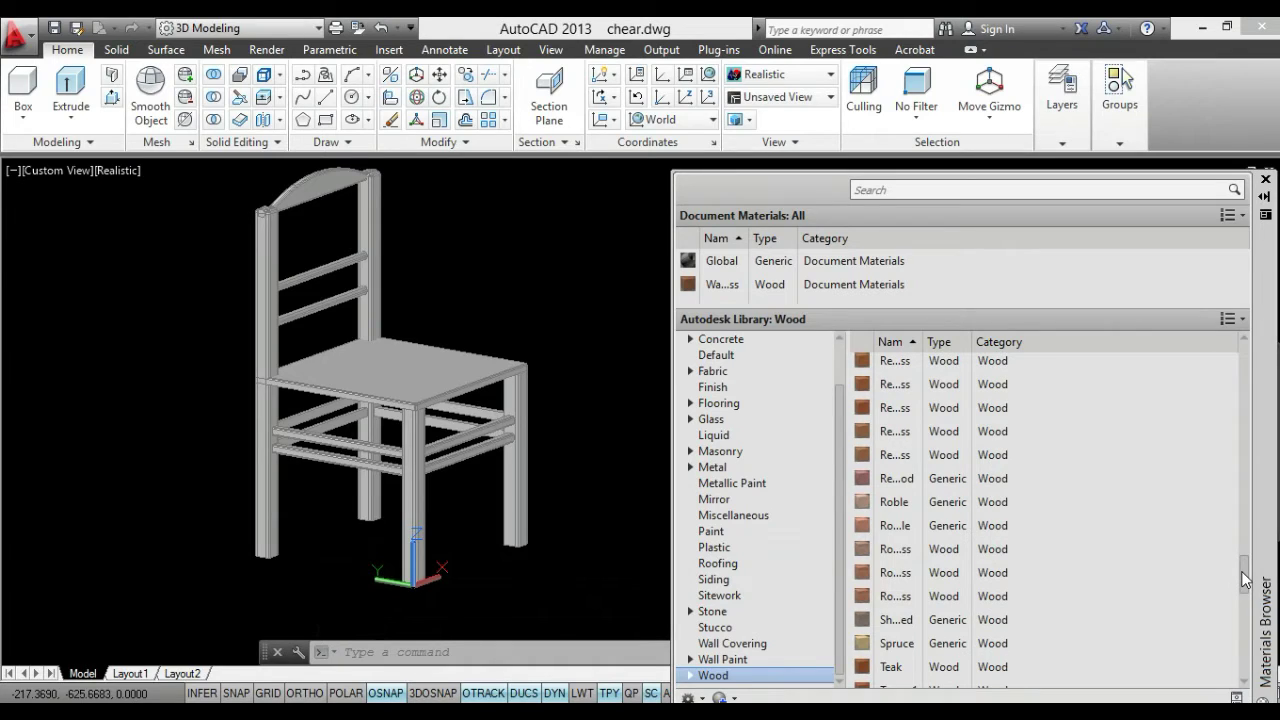
mouse_move(922, 546)
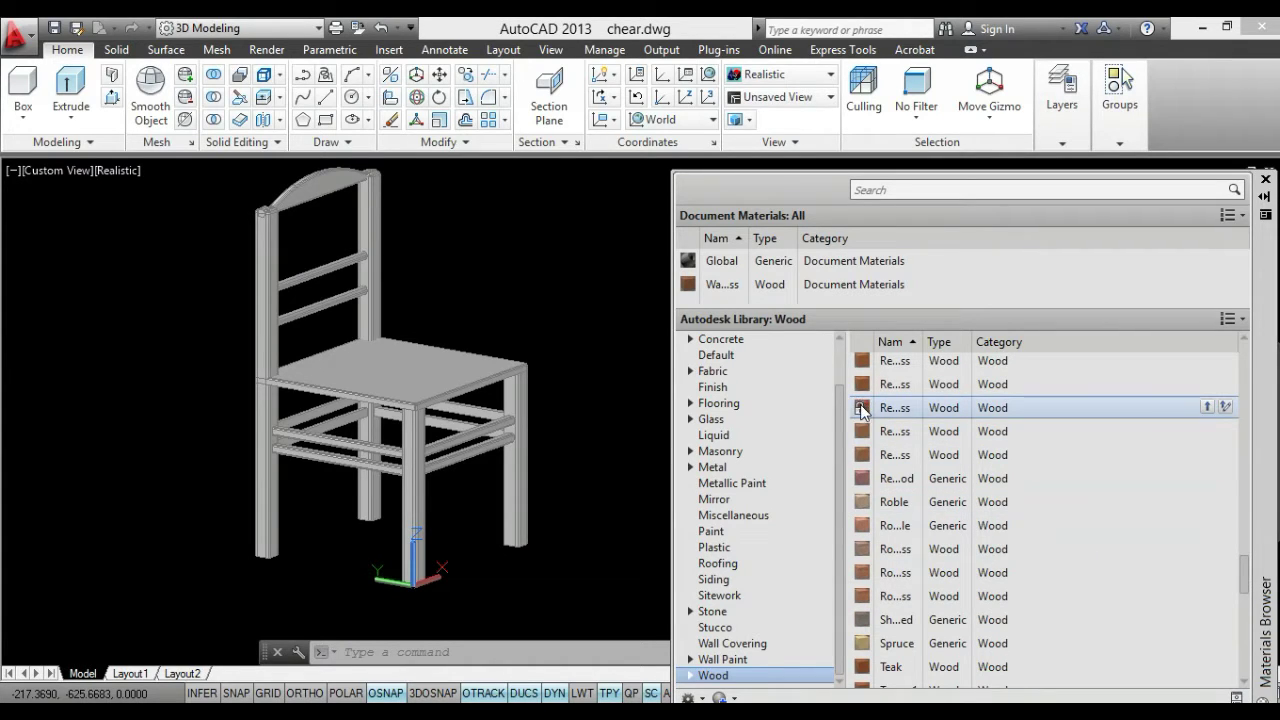
Pick a Red Oak wood material and drag it onto the chair seat
click(870, 366)
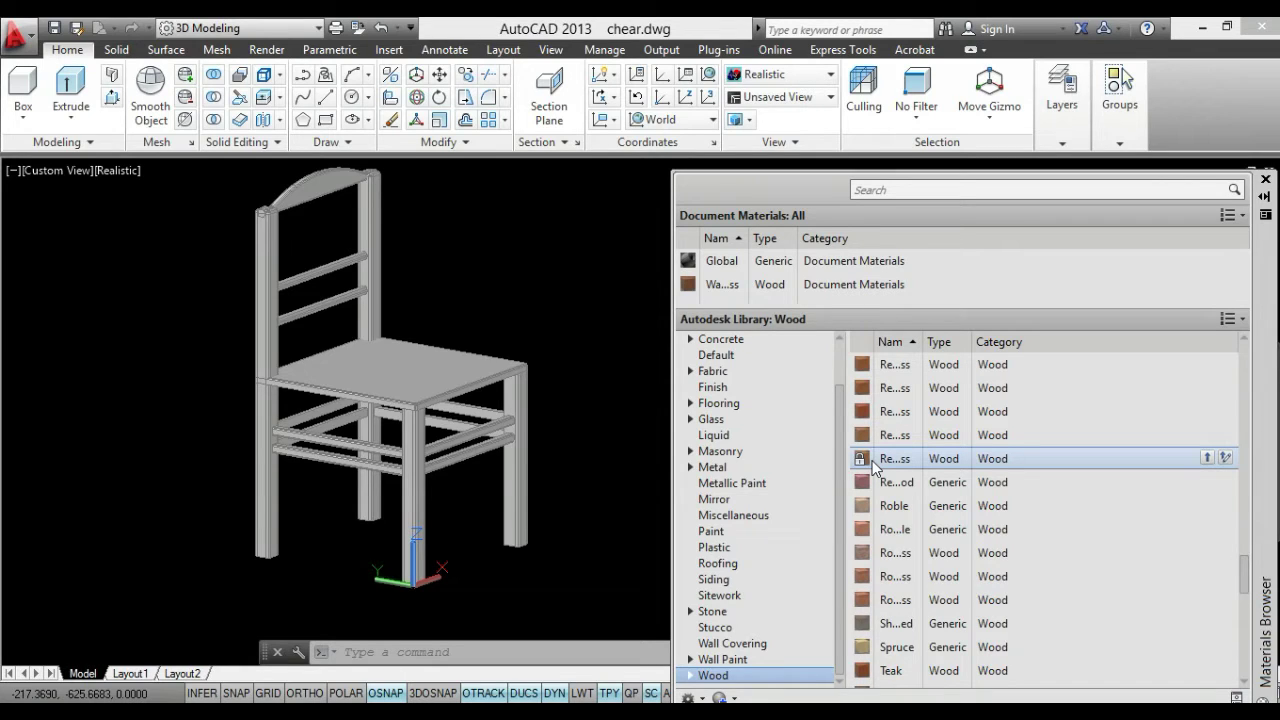
drag(893, 466, 441, 370)
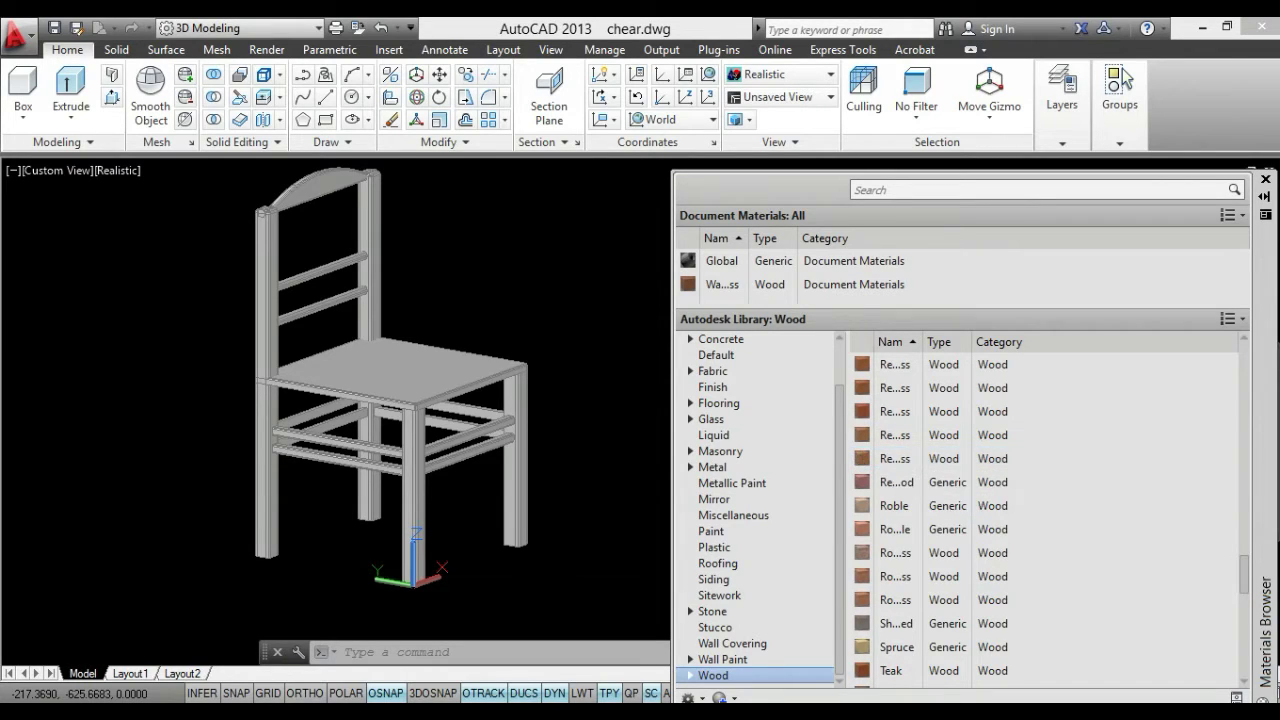
scroll(441, 372, up, 2)
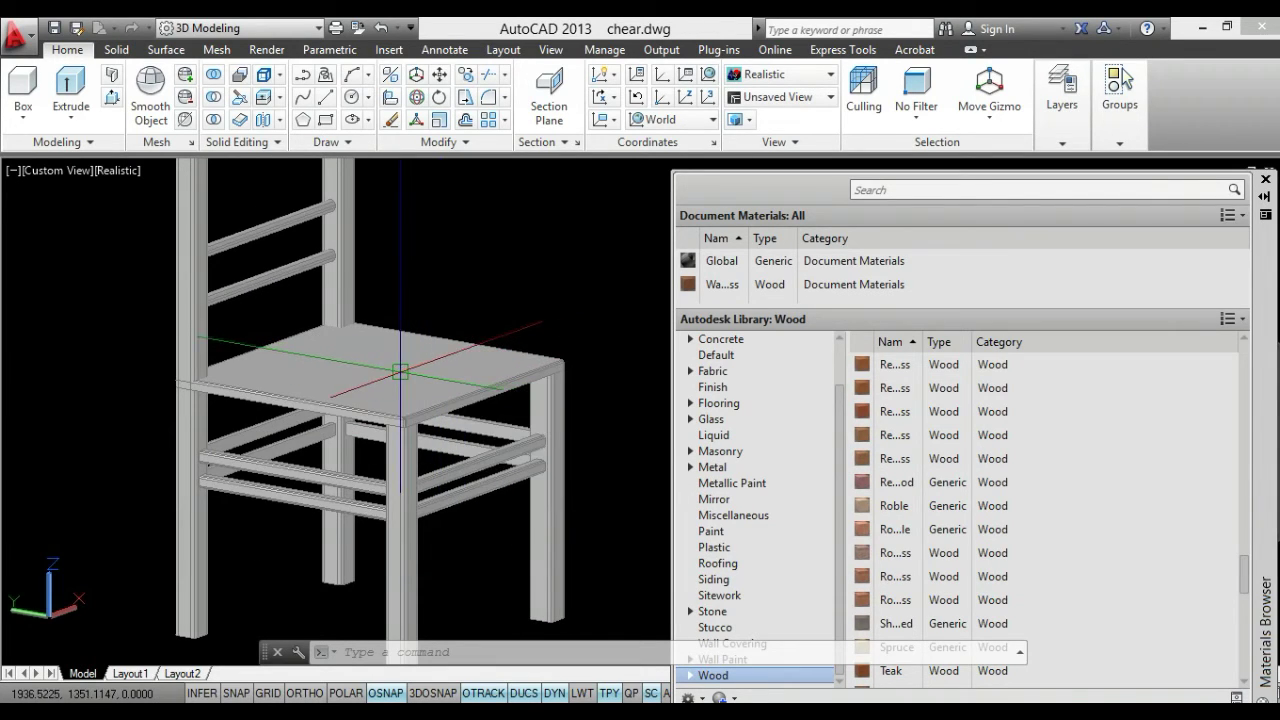
Assign Red Oak - Stained Dark Low Gloss to the selected chair seat
click(408, 392)
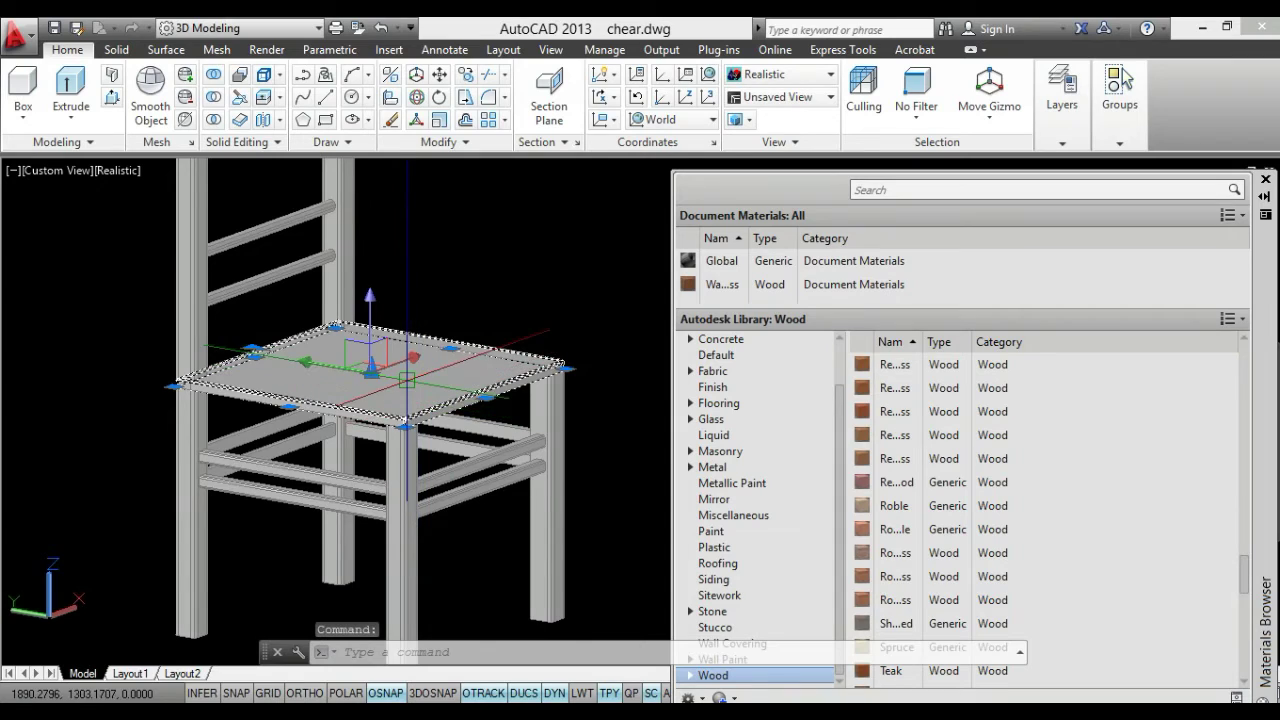
mouse_move(895, 411)
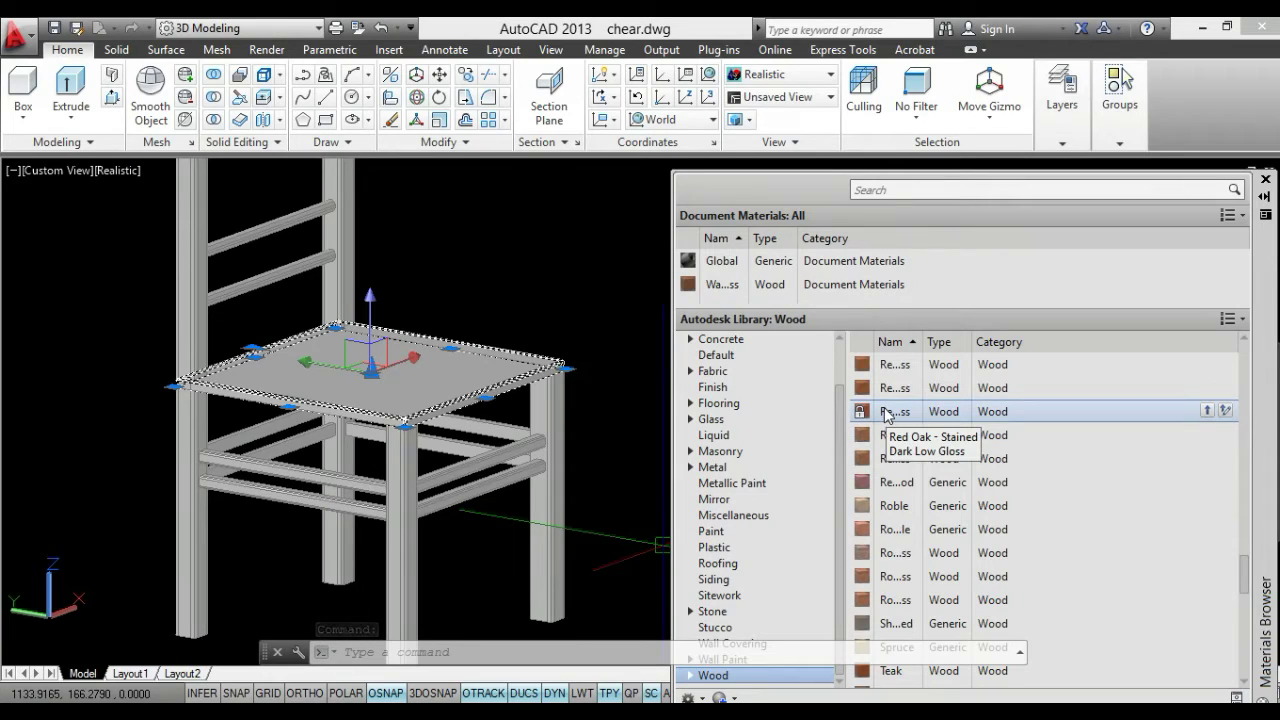
right_click(886, 416)
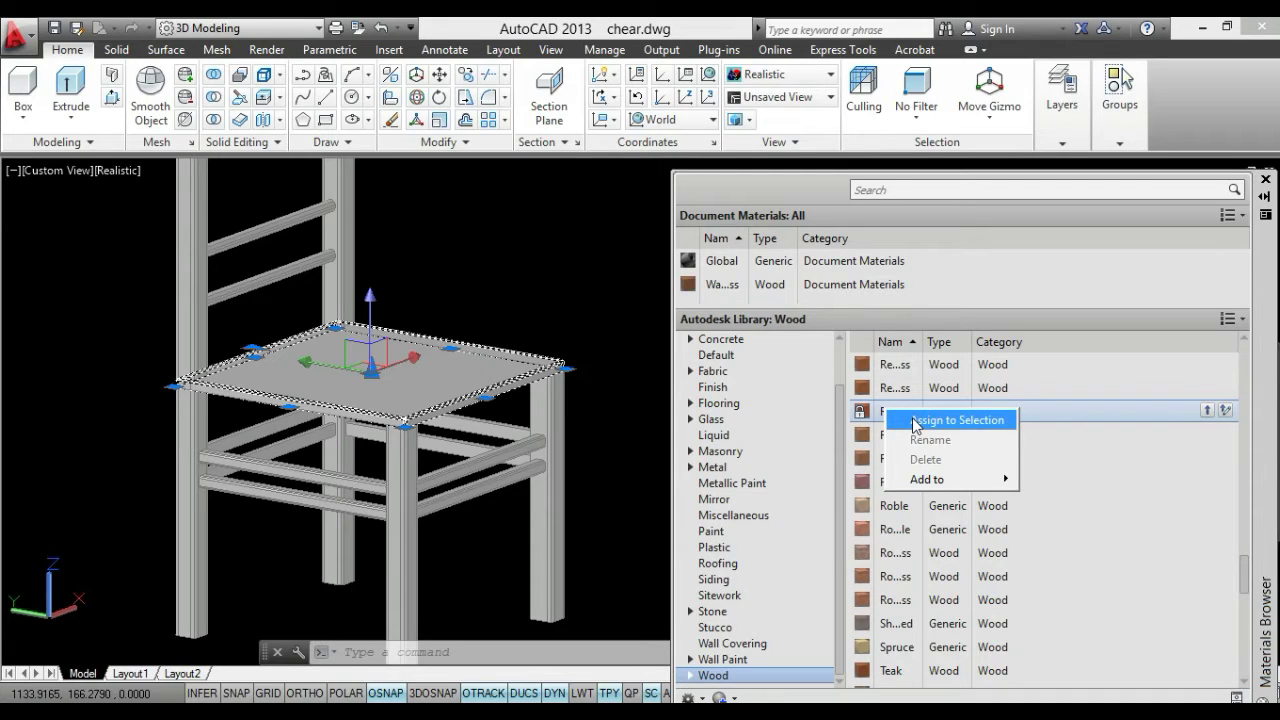
click(914, 421)
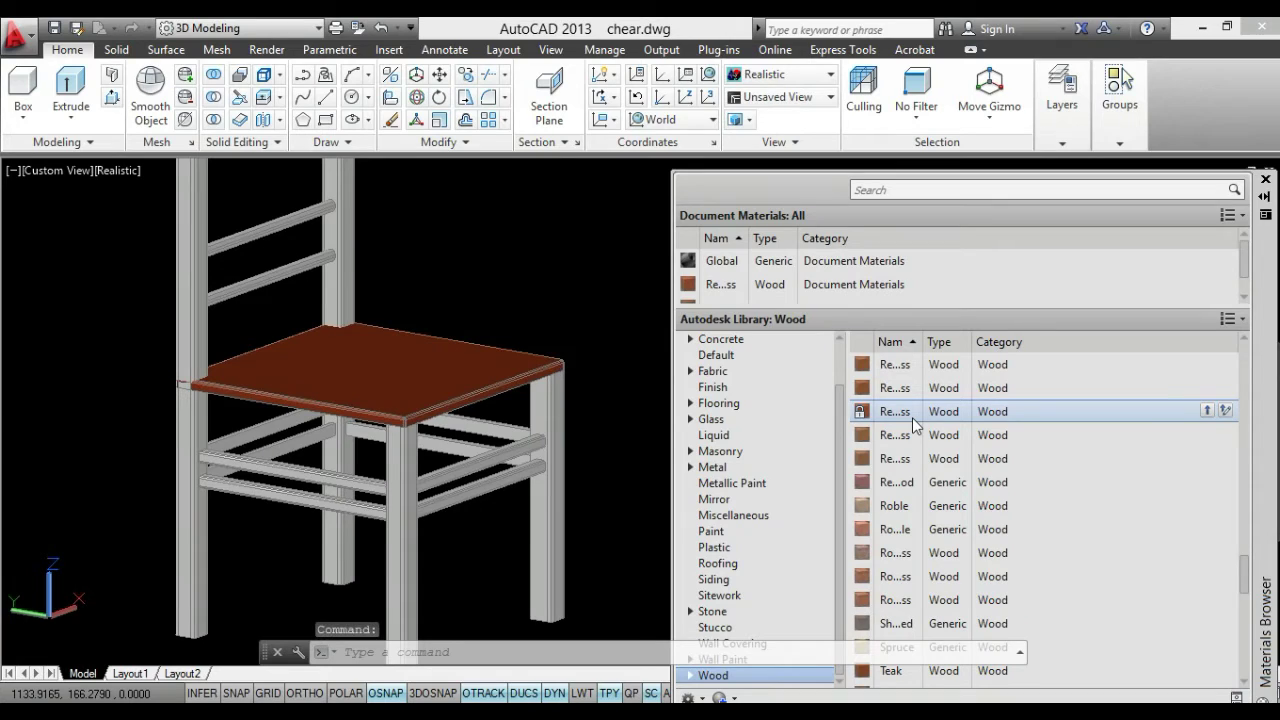
scroll(1142, 290, down, 1)
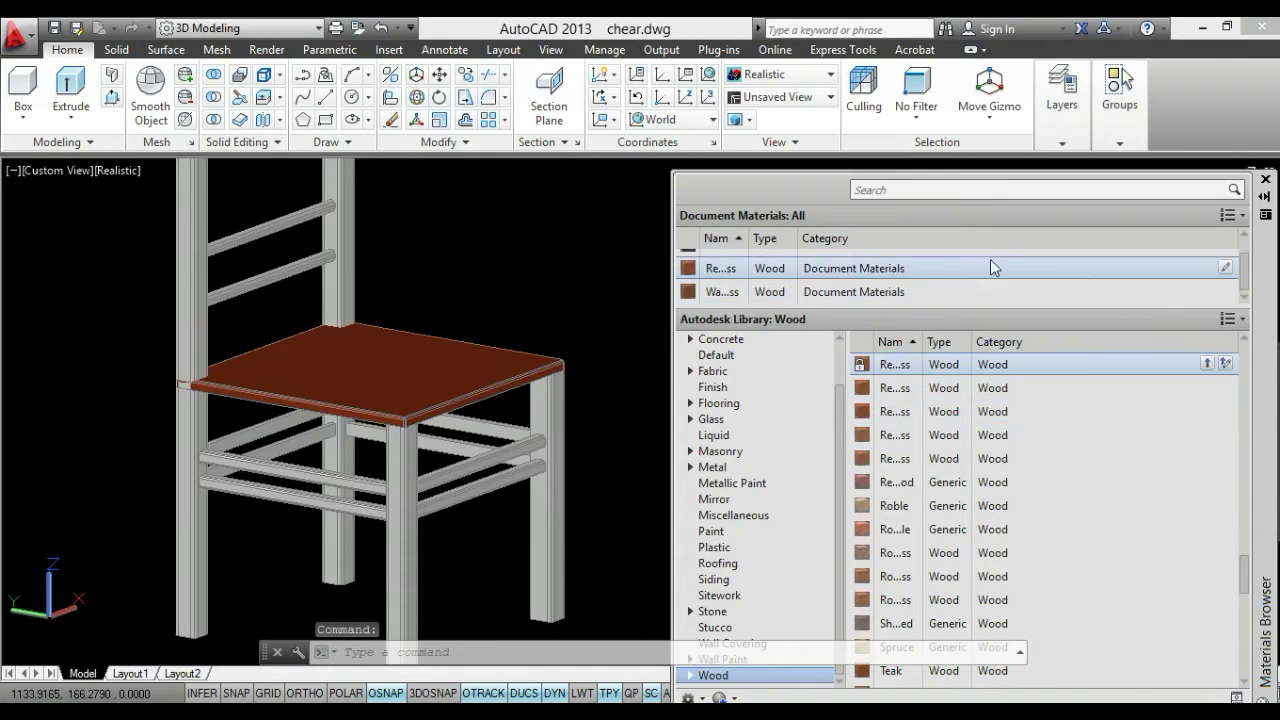
scroll(754, 271, up, 1)
scroll(1080, 290, down, 1)
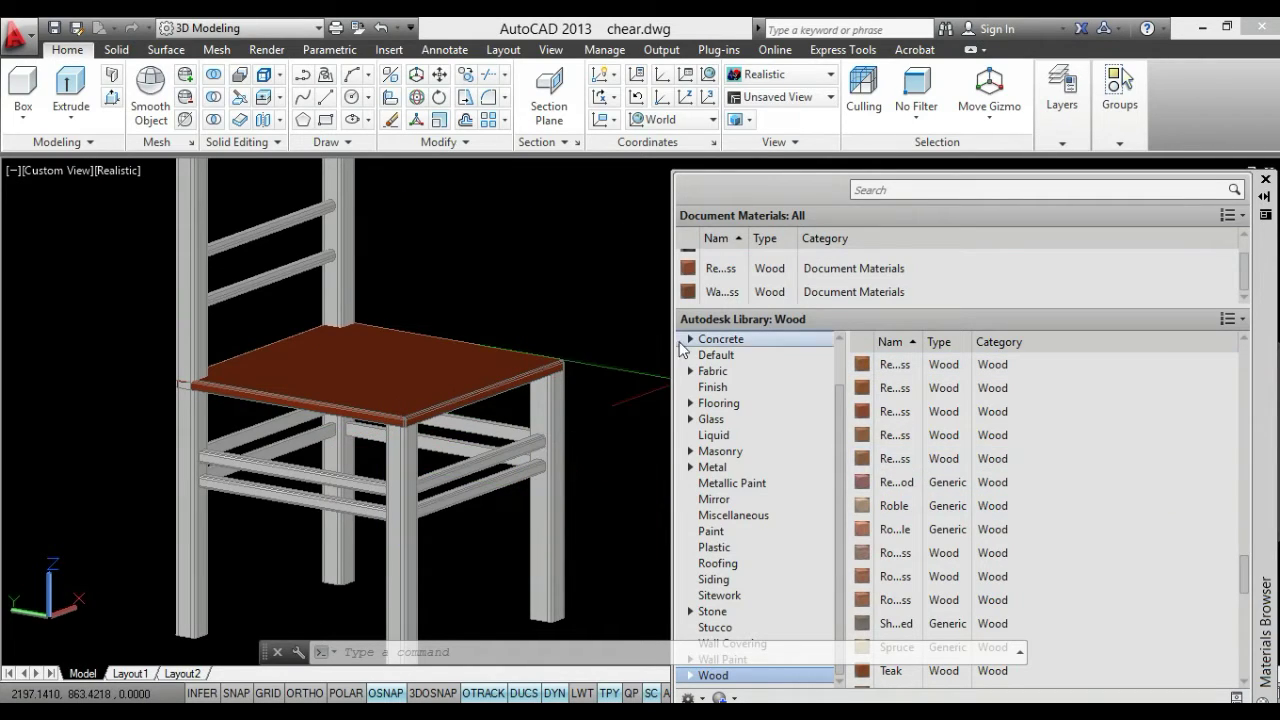
Review Document Materials and open Walnut - Stained Light No Gloss in the Materials Editor
click(716, 248)
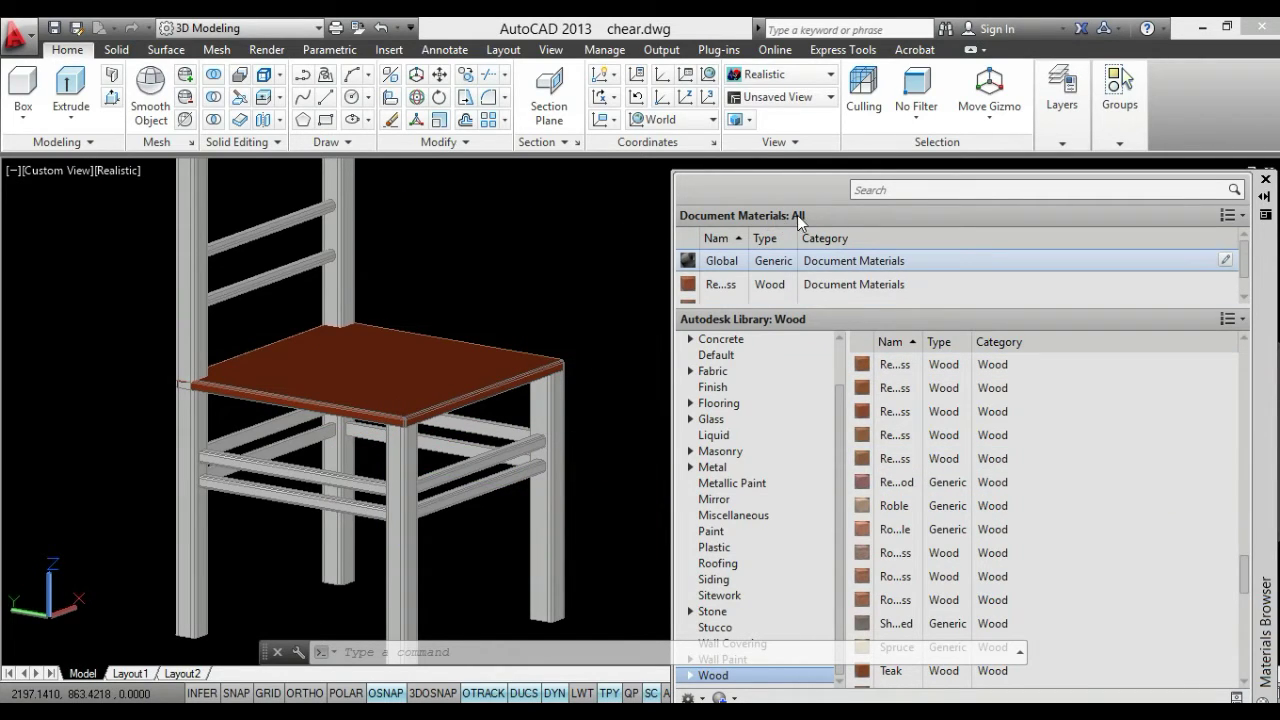
drag(1247, 262, 1248, 285)
click(713, 299)
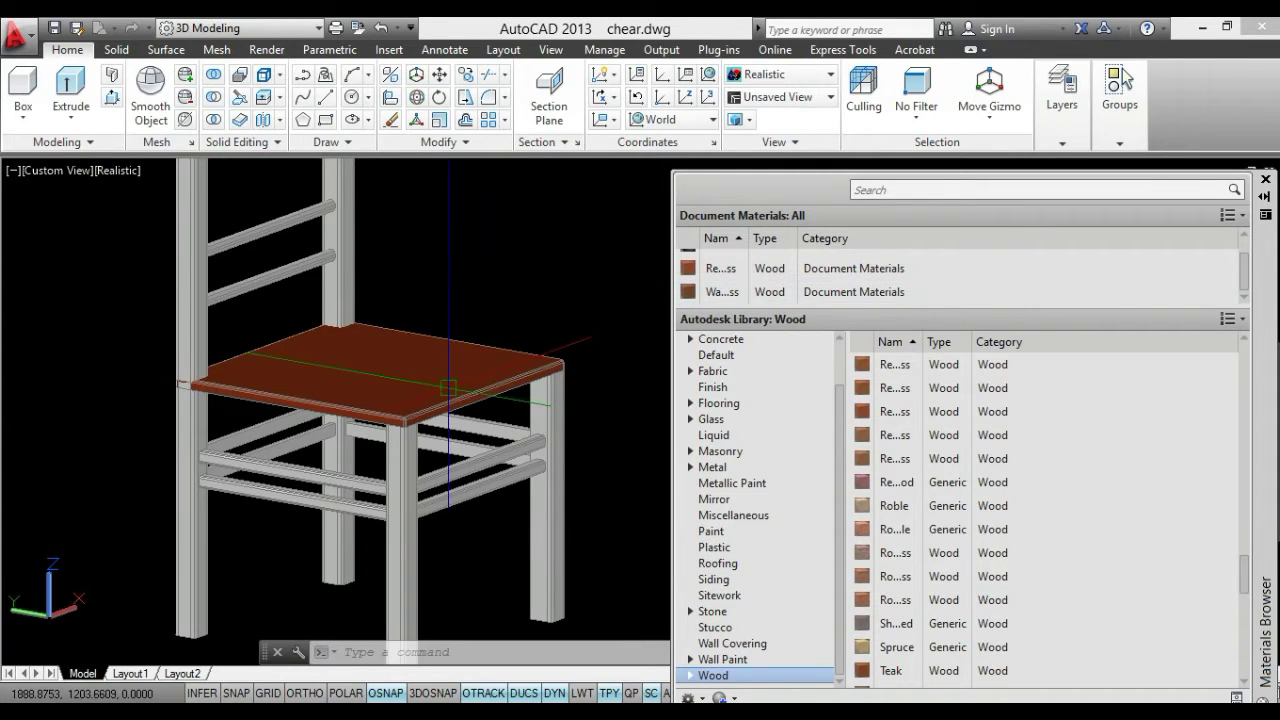
click(1228, 268)
mouse_move(1250, 275)
mouse_down()
mouse_move(1242, 246)
mouse_move(1252, 290)
mouse_up()
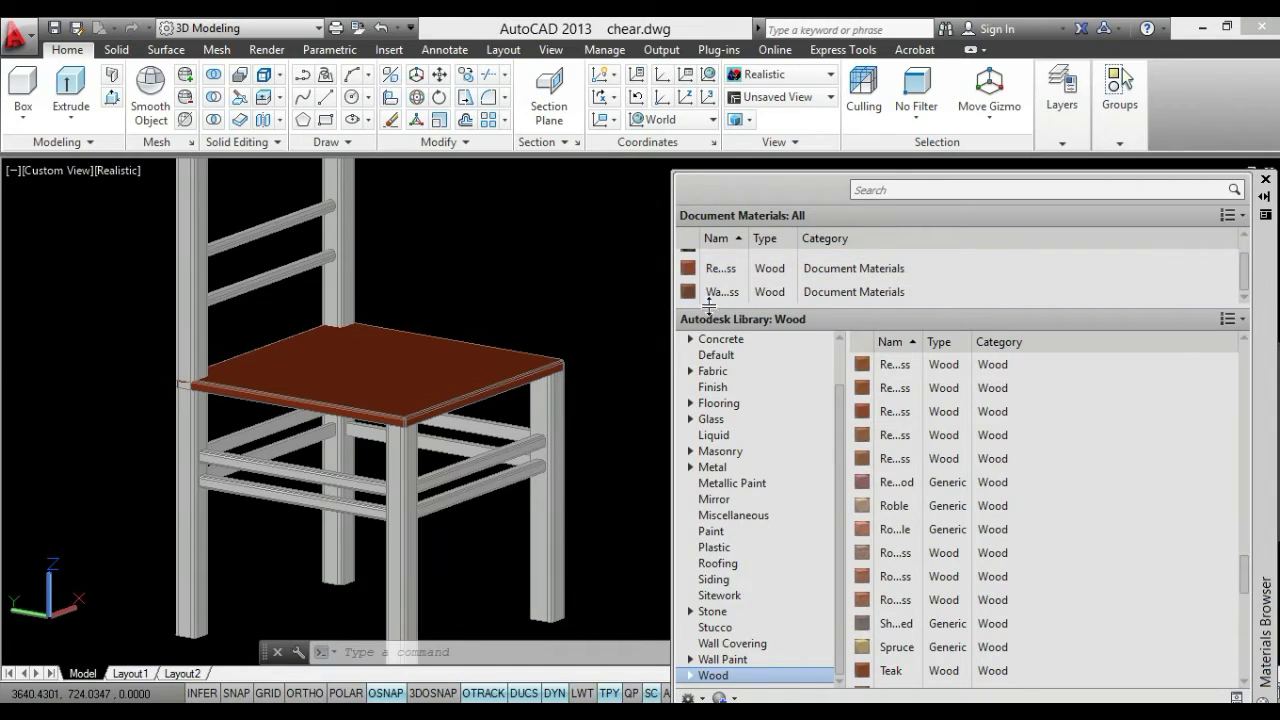
click(707, 295)
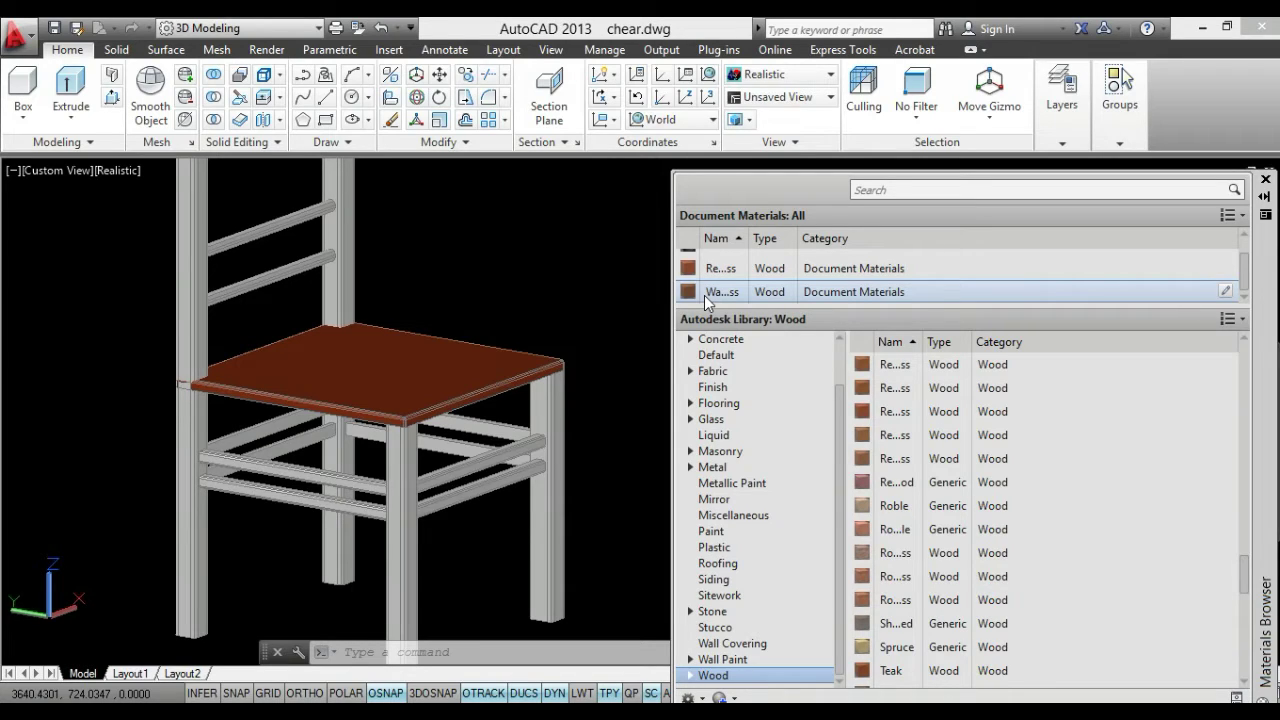
double_click(704, 295)
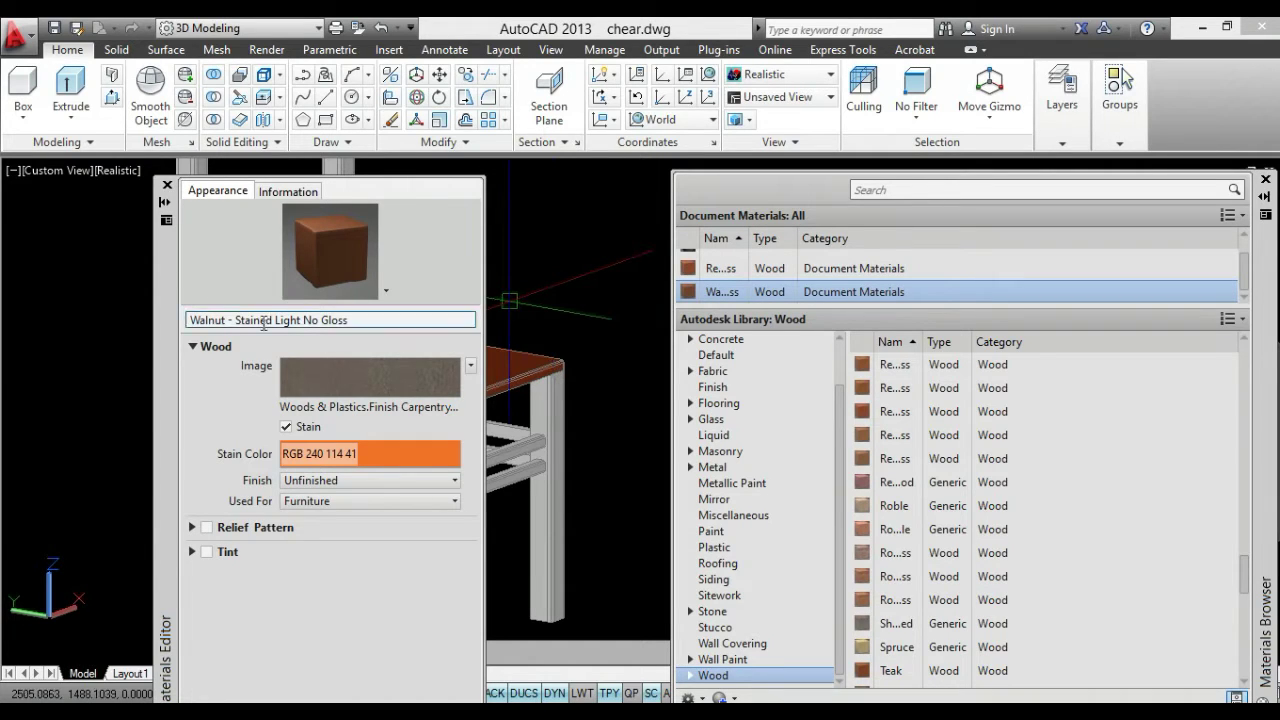
Keep the walnut finish Unfinished, set Used For to Furniture, and open its wood image settings
drag(179, 273, 121, 189)
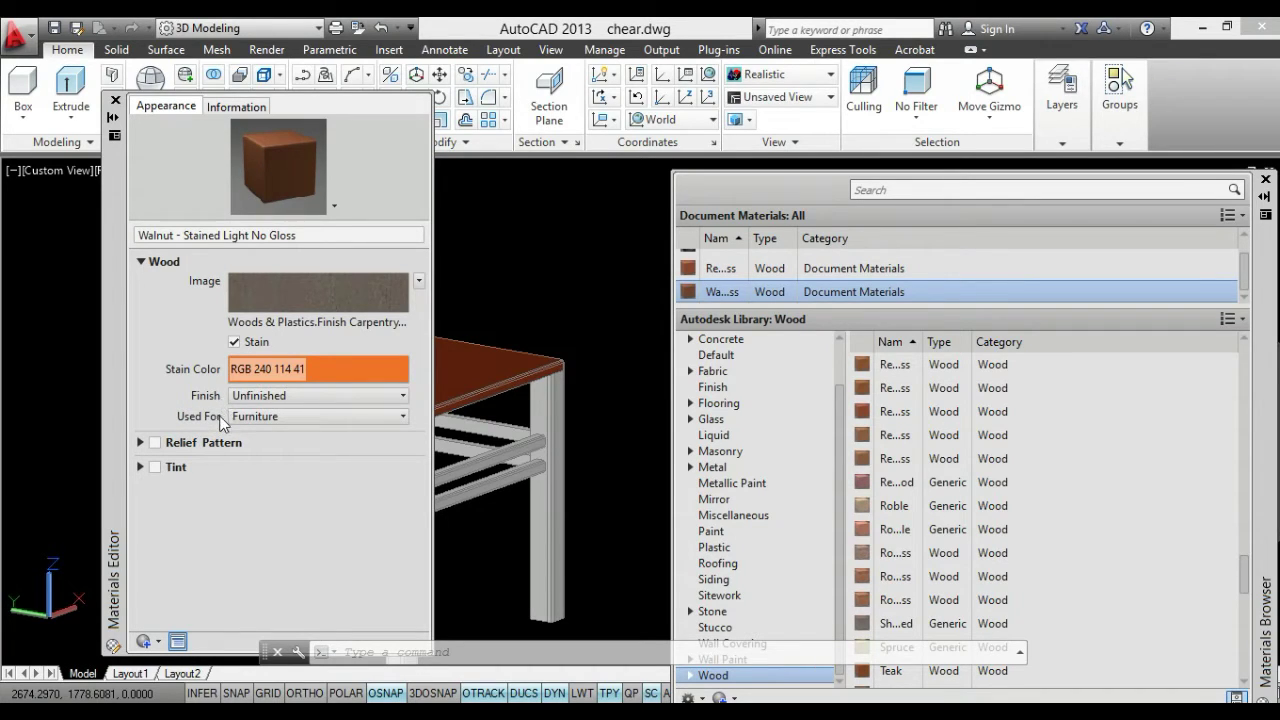
click(402, 395)
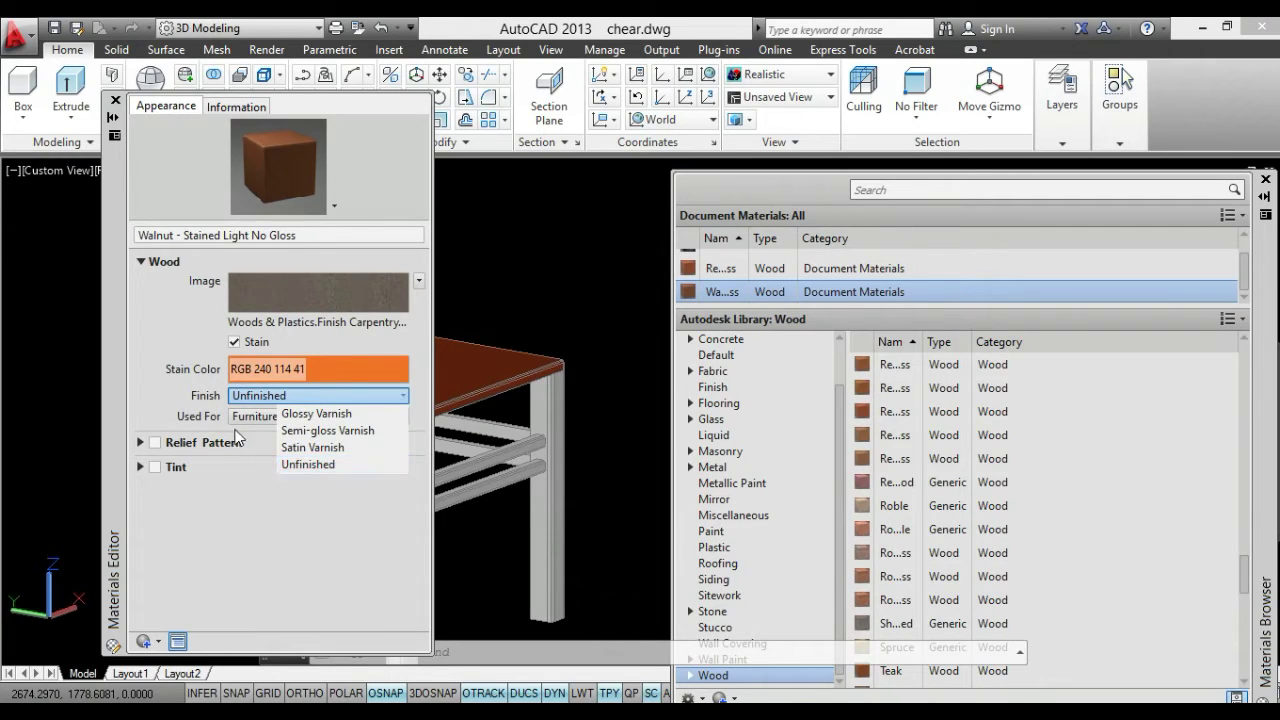
click(175, 408)
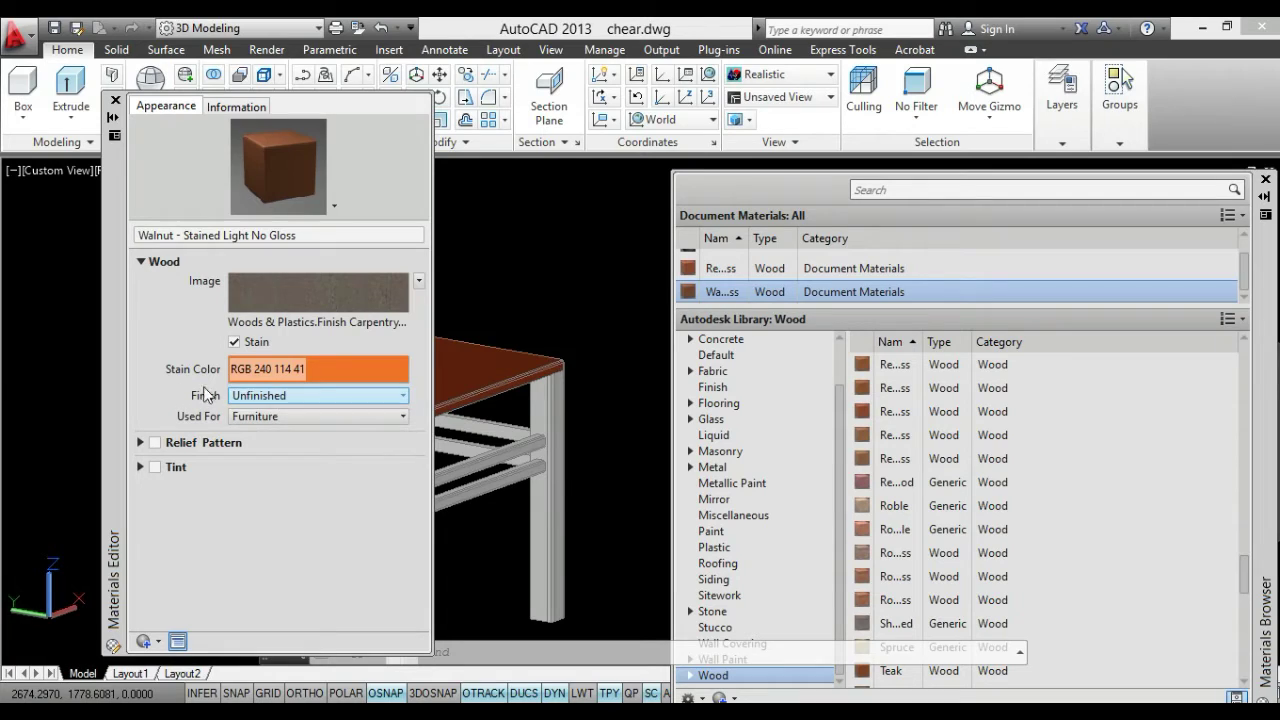
click(402, 416)
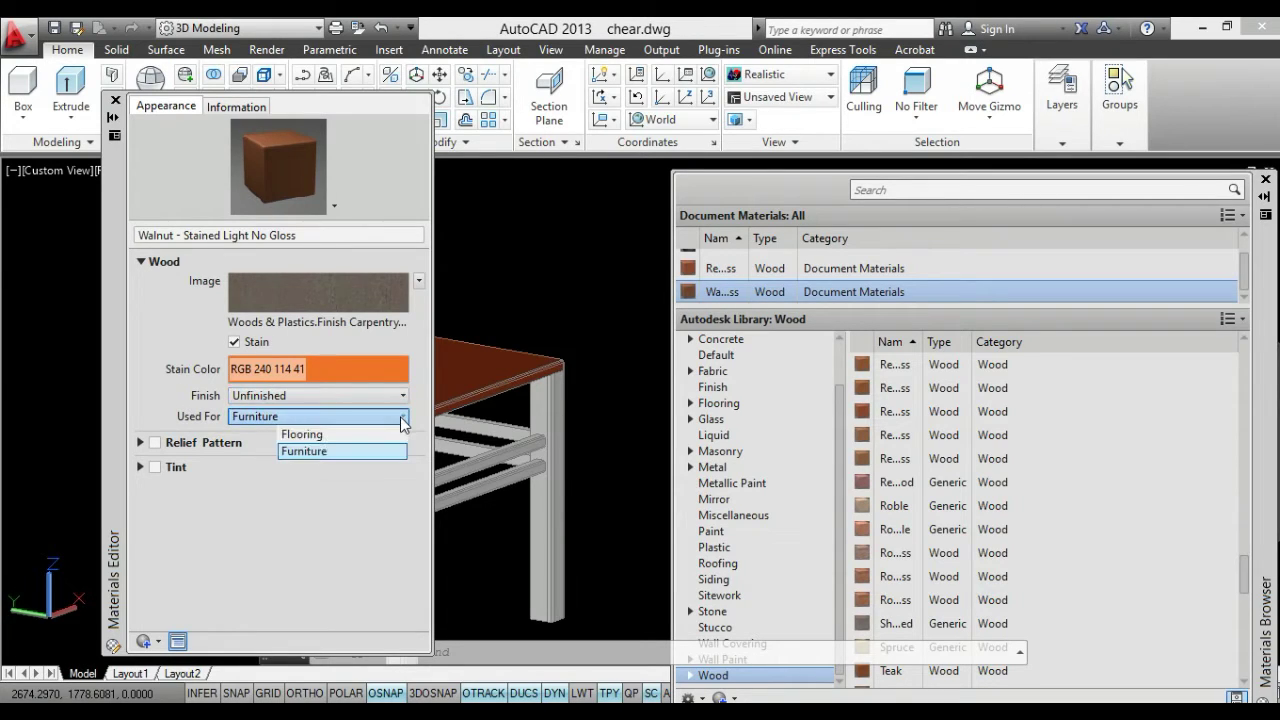
click(102, 350)
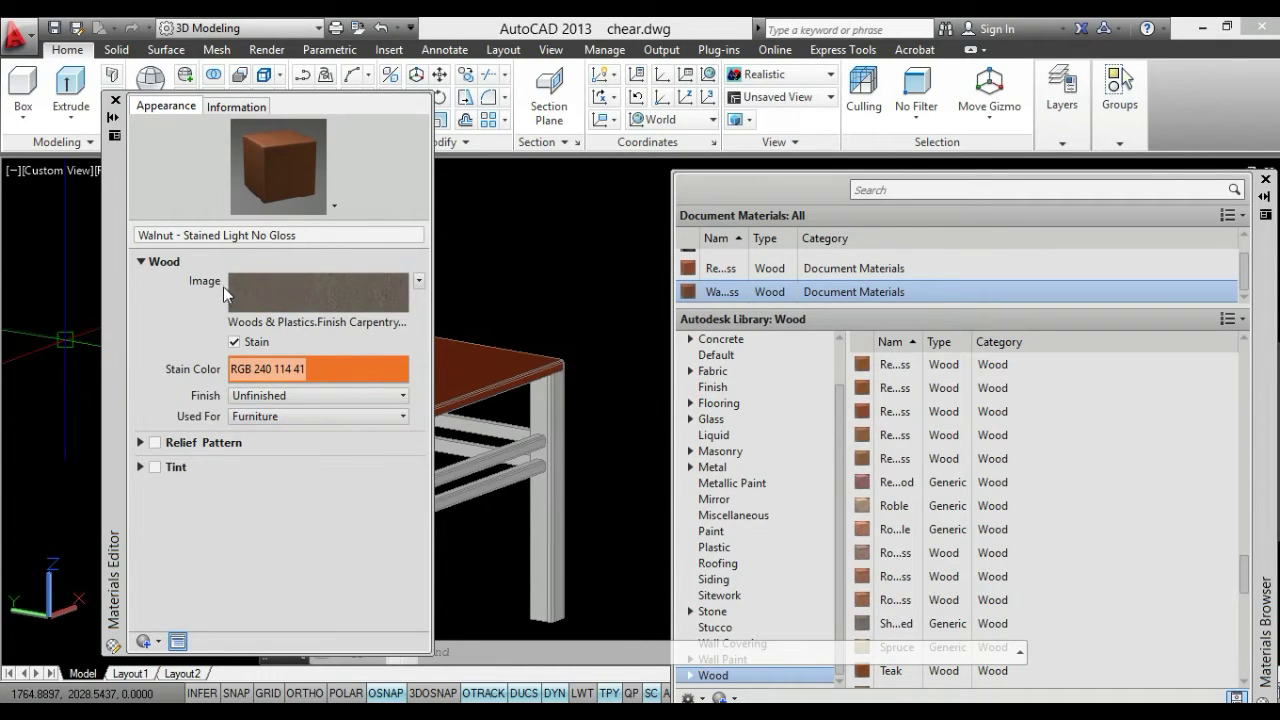
click(341, 297)
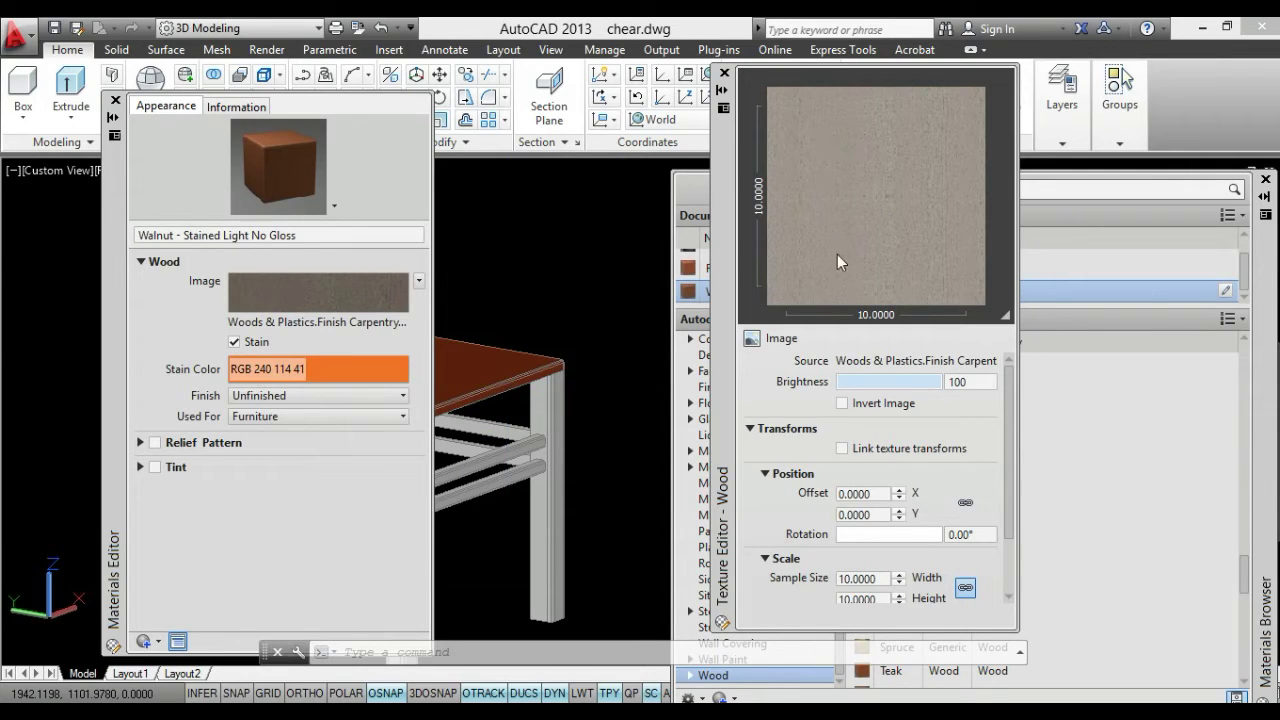
Set the walnut stain colour to RGB 206 105 34 and select the chair seat
click(725, 75)
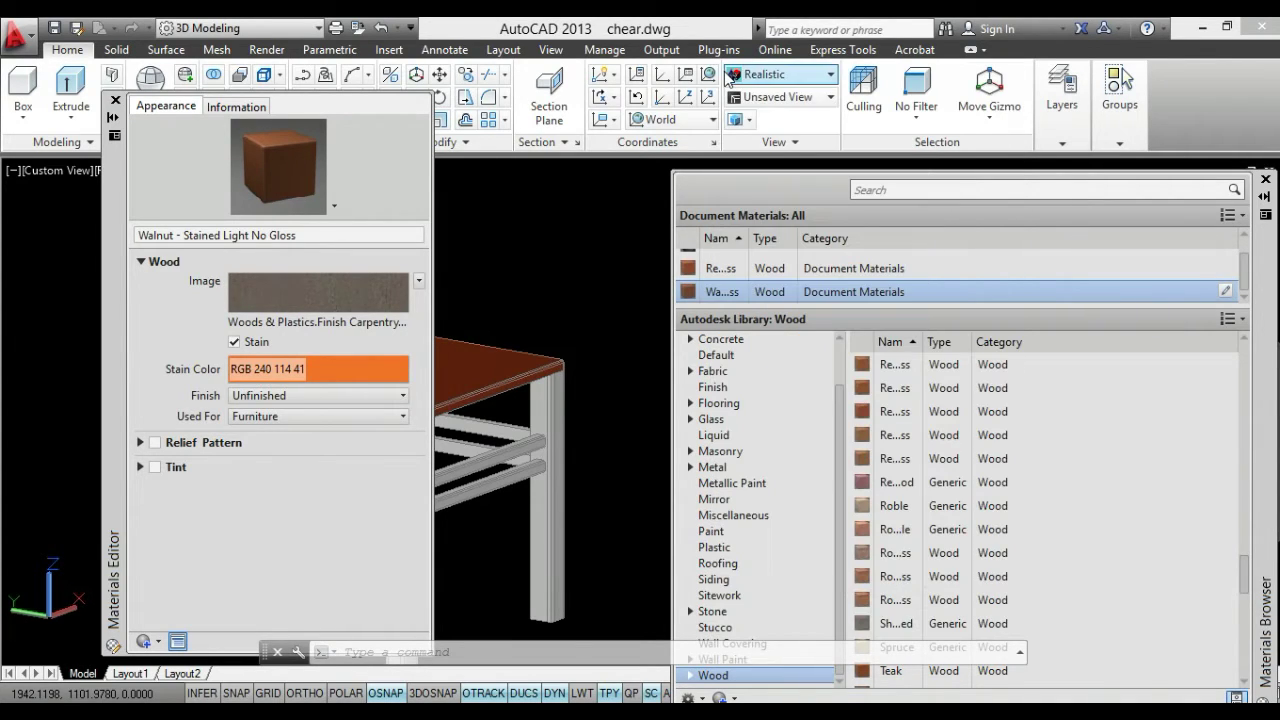
click(390, 374)
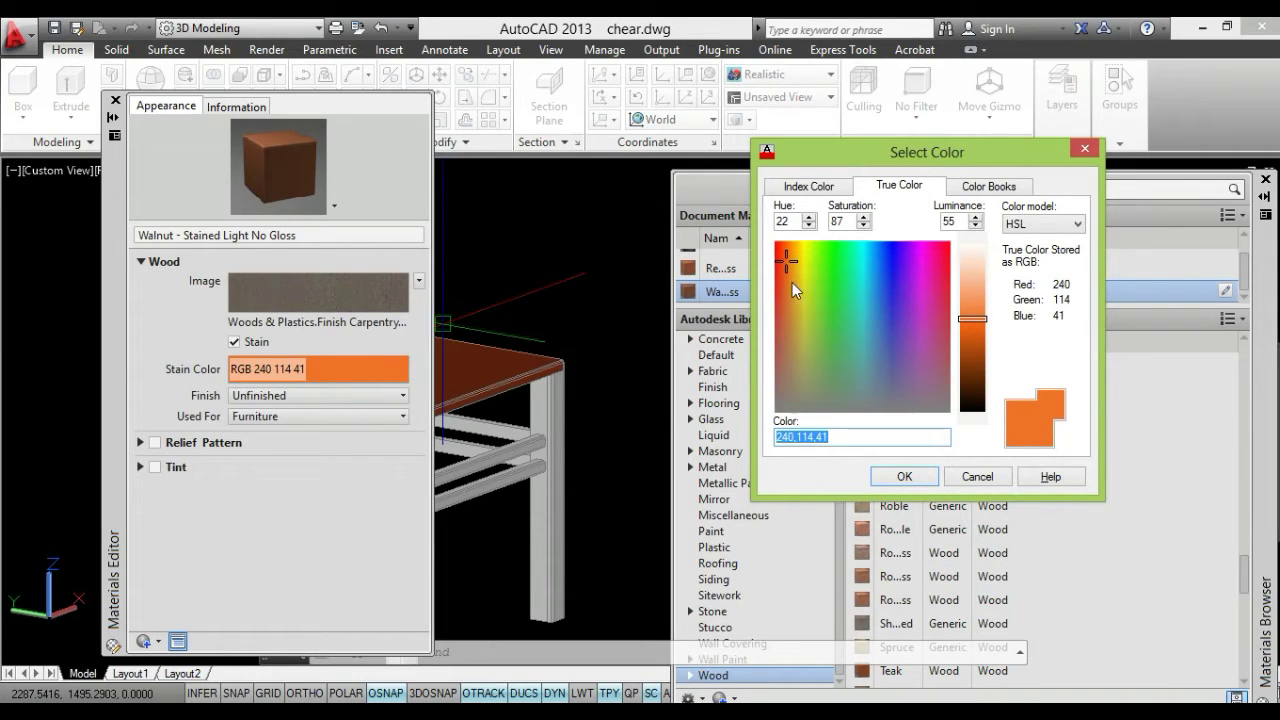
mouse_move(797, 290)
mouse_down()
mouse_move(815, 298)
mouse_move(803, 269)
mouse_move(866, 277)
mouse_move(888, 308)
mouse_move(794, 343)
mouse_move(797, 289)
mouse_move(794, 334)
mouse_move(789, 305)
mouse_up()
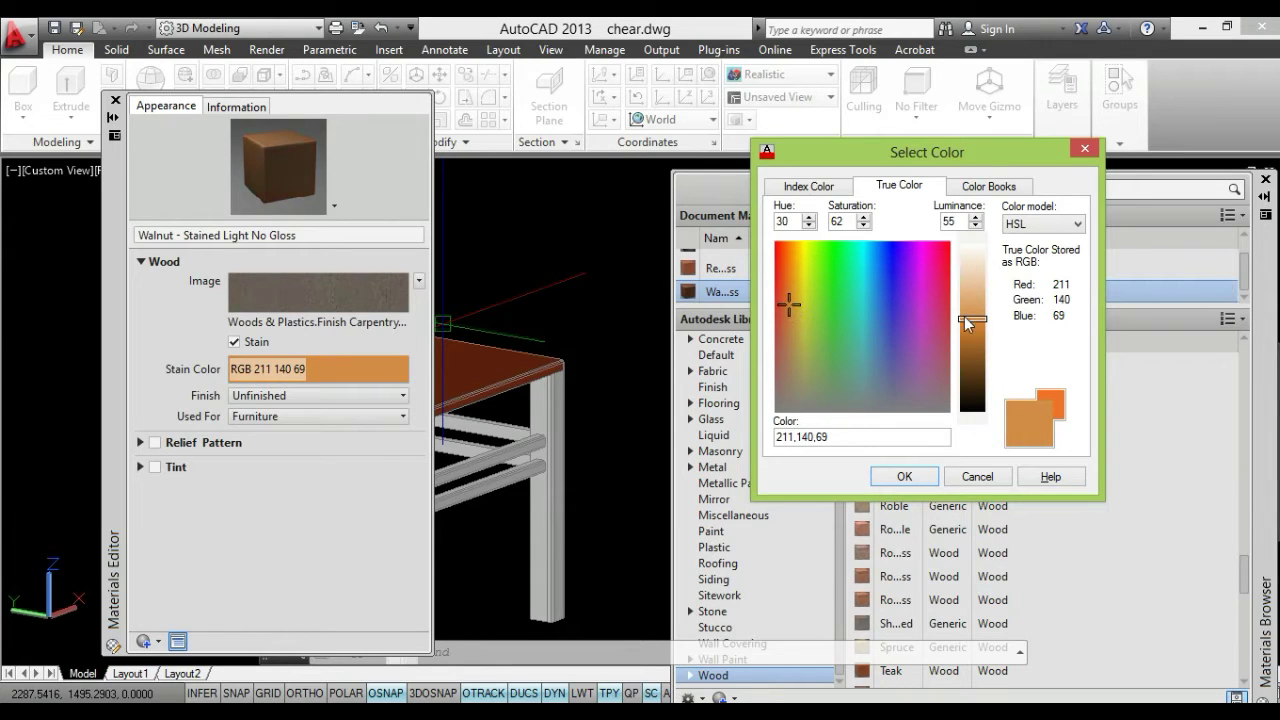
mouse_move(967, 324)
mouse_down()
mouse_move(965, 281)
mouse_move(972, 312)
mouse_up()
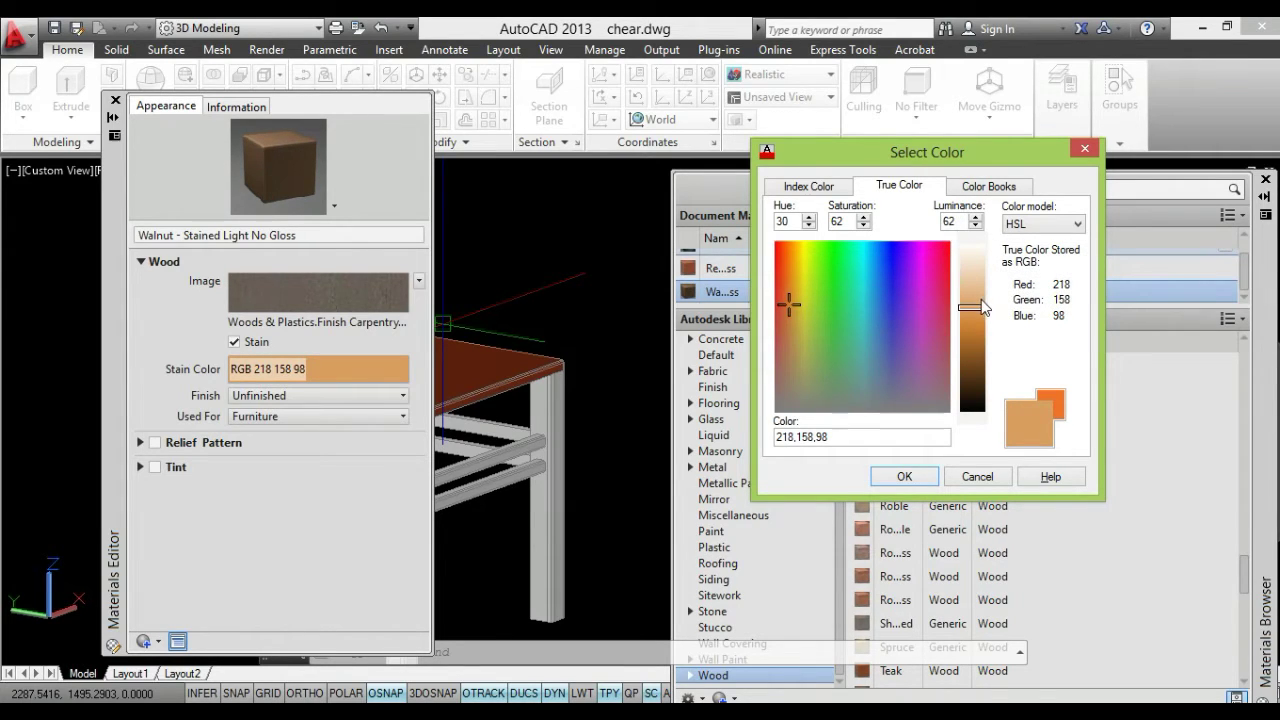
mouse_move(983, 316)
mouse_down()
mouse_move(981, 303)
mouse_move(987, 389)
mouse_up()
drag(987, 385, 974, 340)
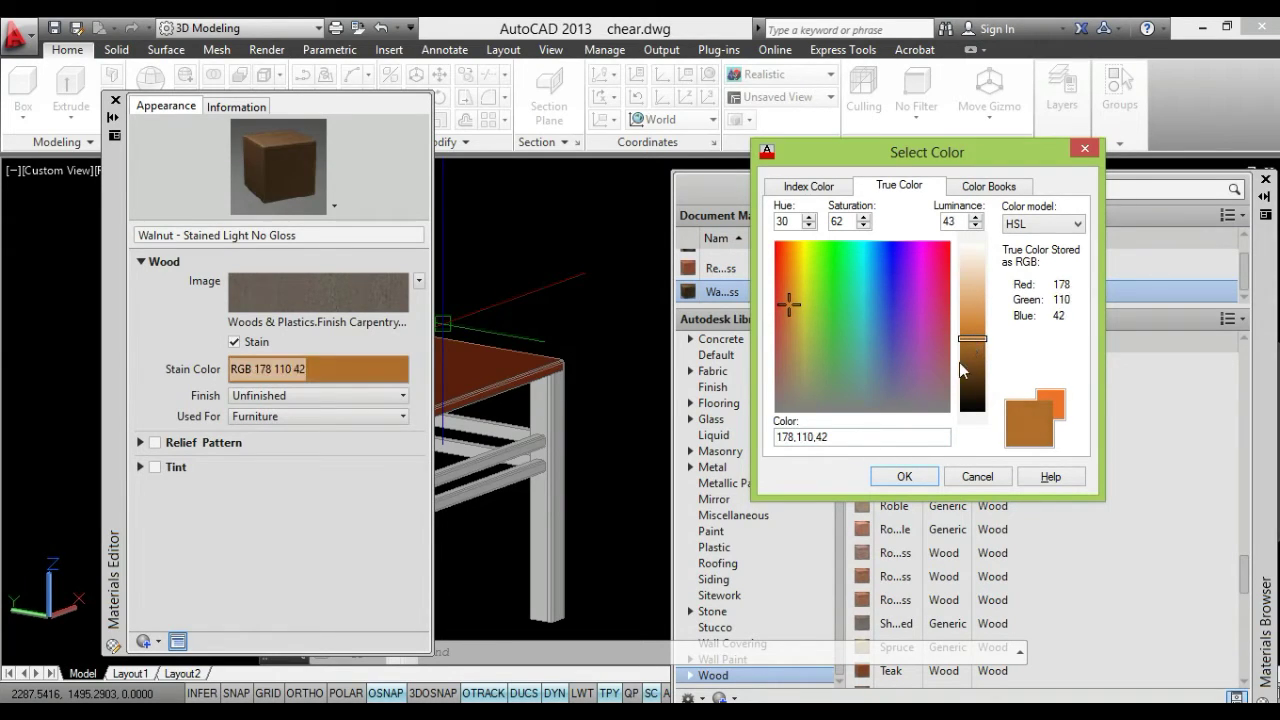
drag(972, 340, 968, 318)
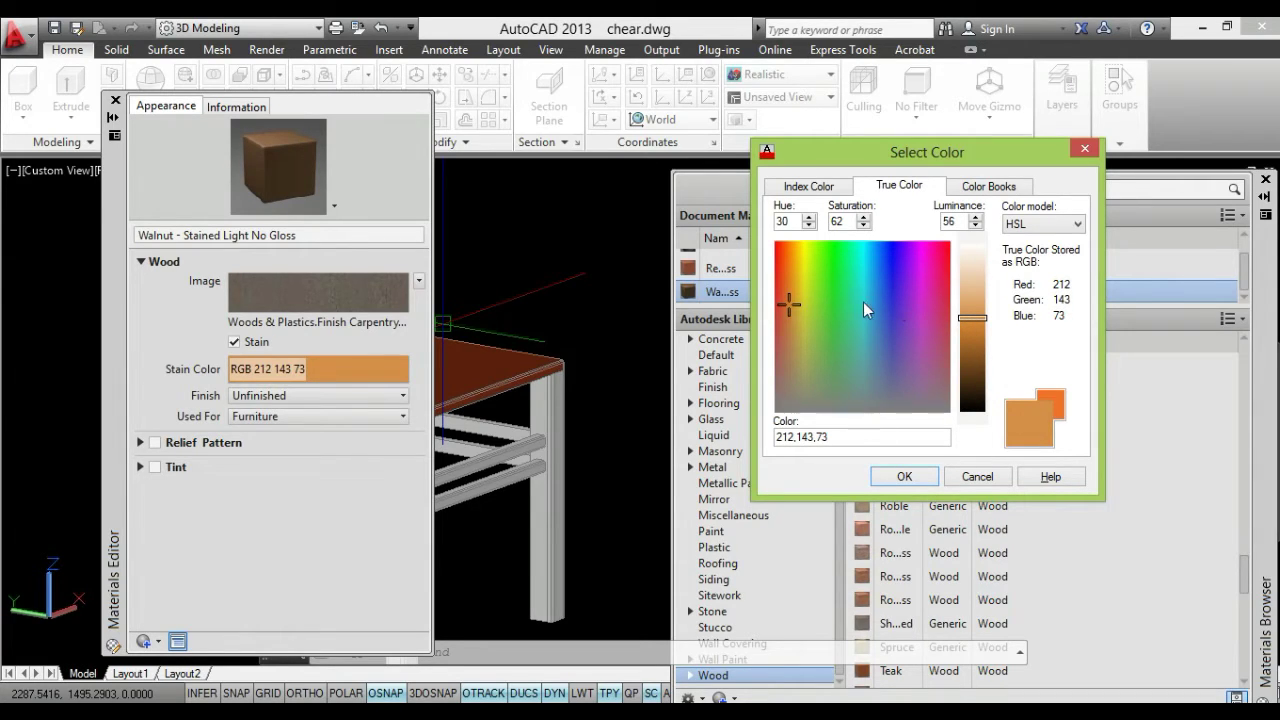
drag(792, 307, 787, 288)
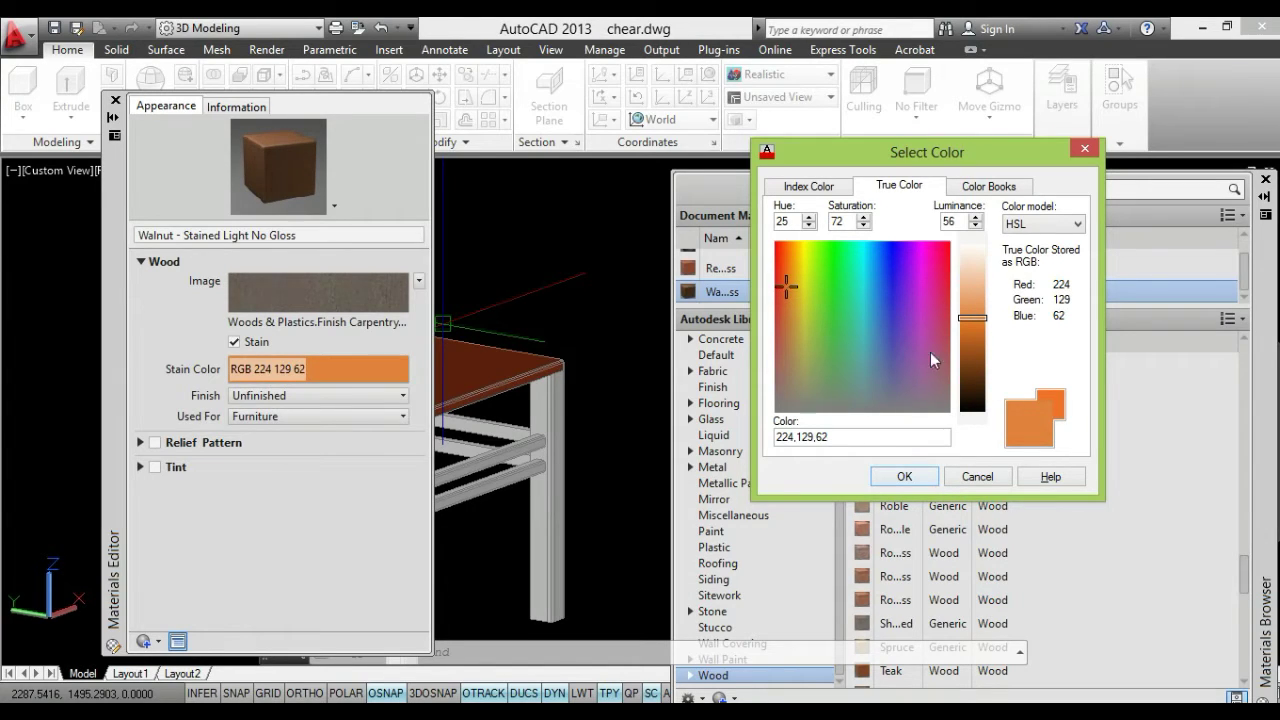
drag(972, 318, 972, 332)
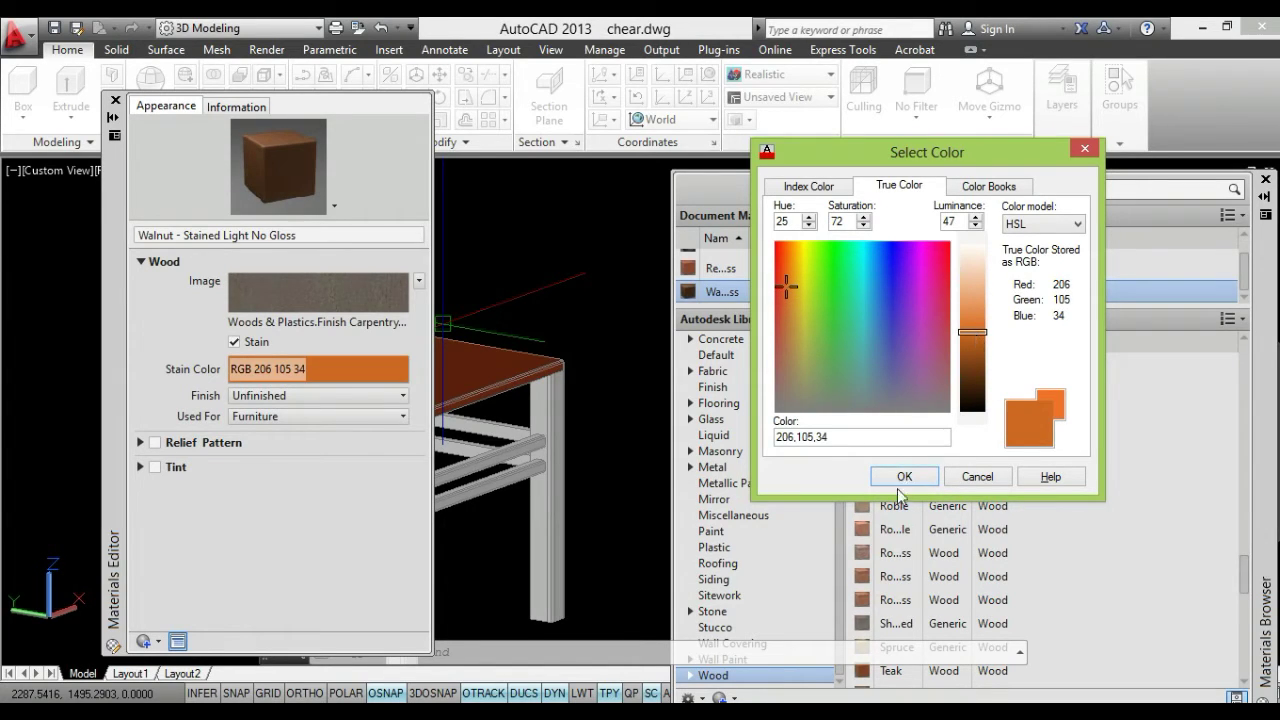
click(904, 476)
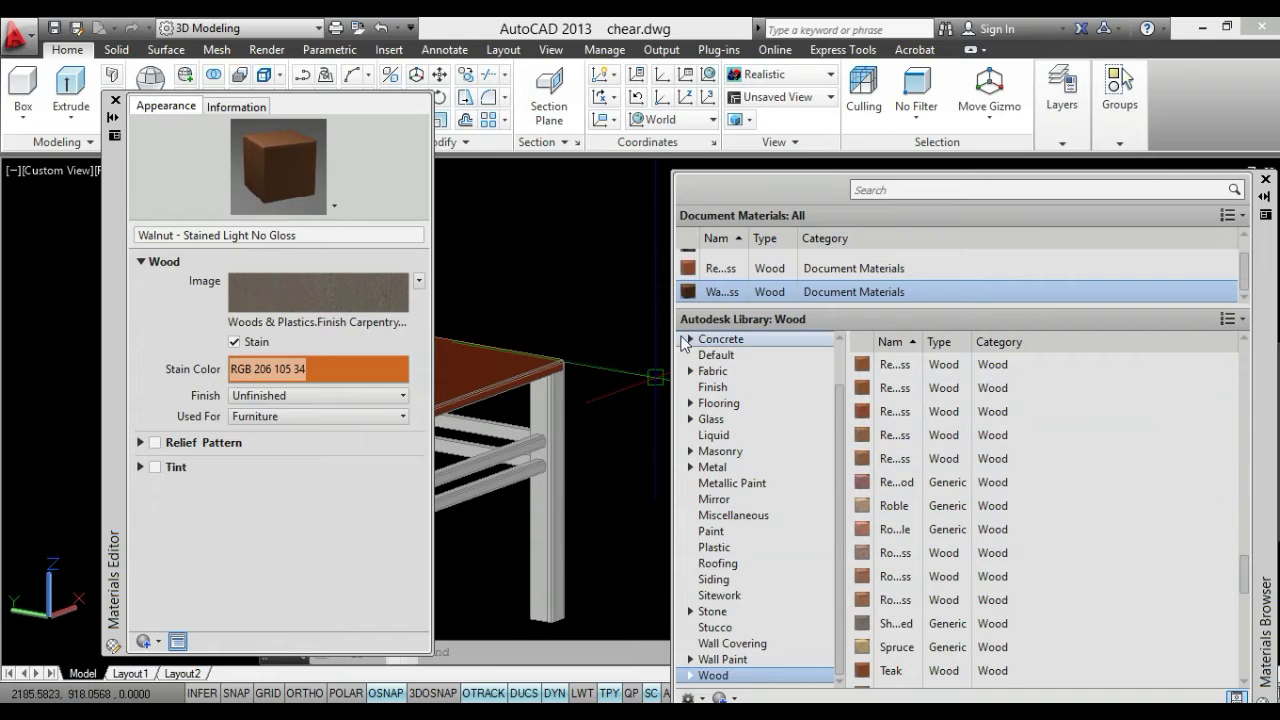
mouse_move(714, 299)
mouse_down()
mouse_move(513, 418)
mouse_move(484, 358)
mouse_up()
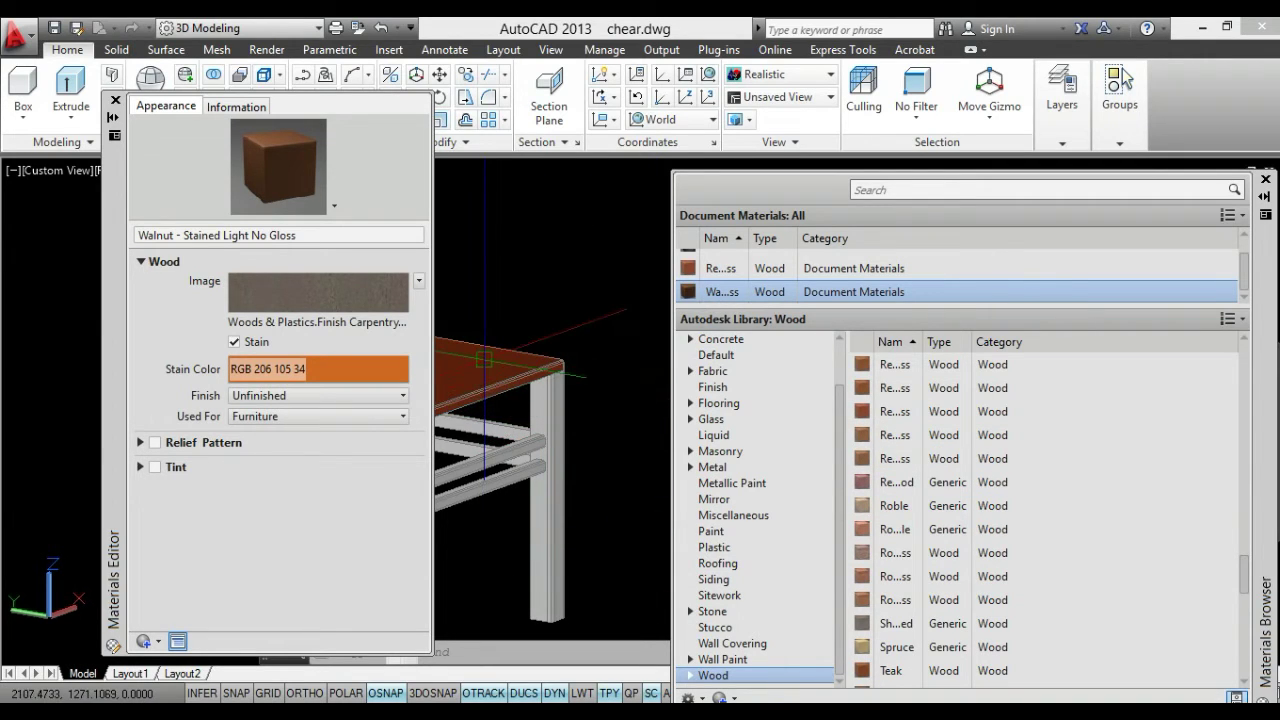
click(486, 395)
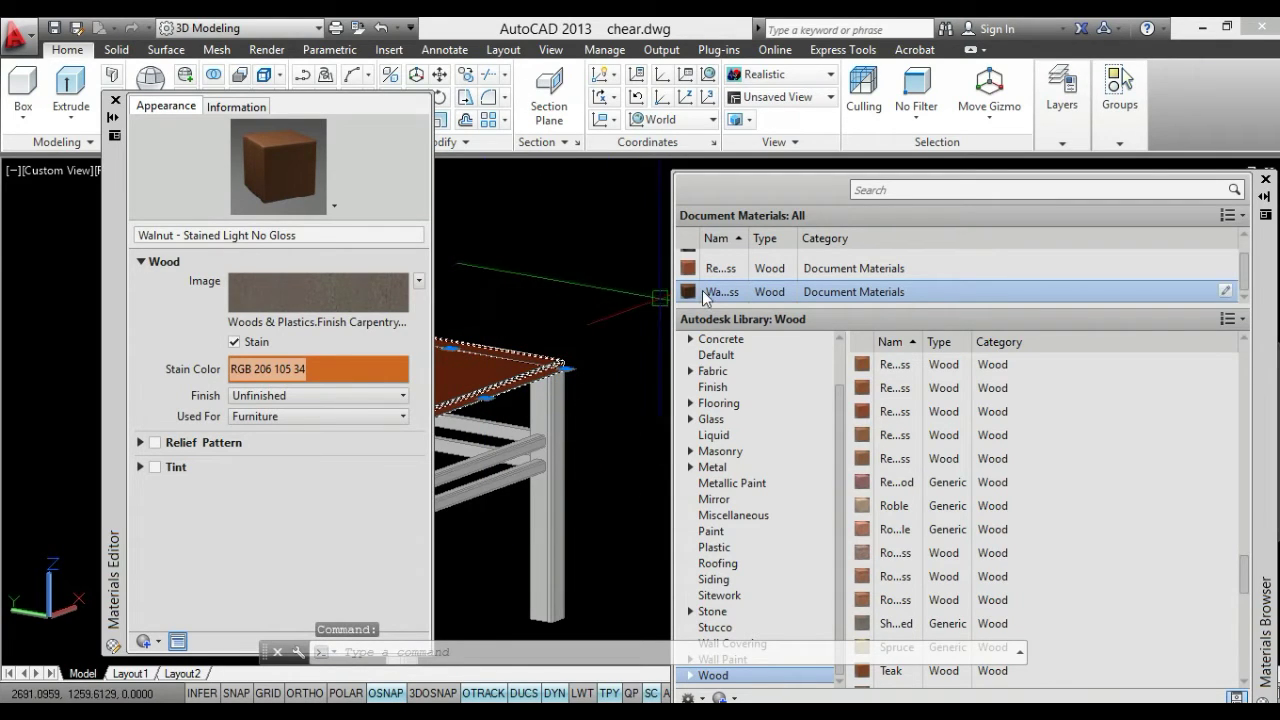
Assign Walnut to the selected seat, then orbit to see the full chair with backrest and legs
right_click(716, 300)
click(760, 303)
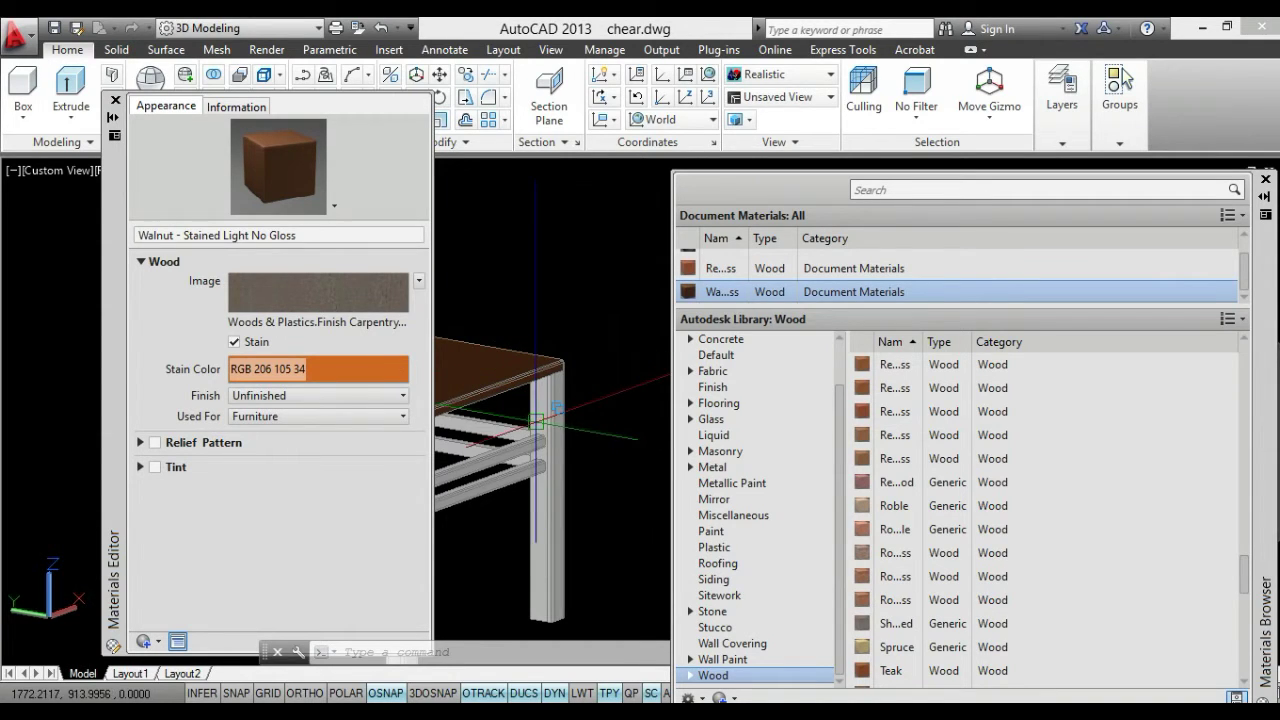
shift+middle_drag(537, 421, 524, 441)
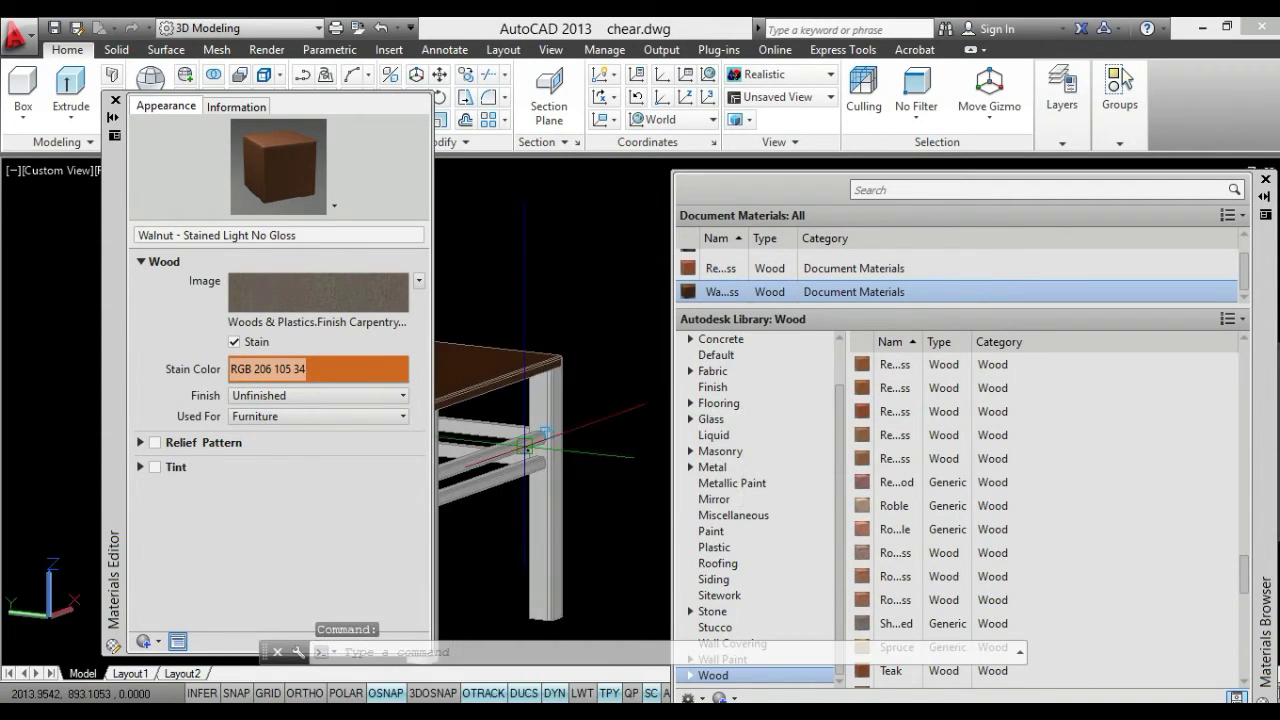
shift+middle_drag(524, 441, 428, 350)
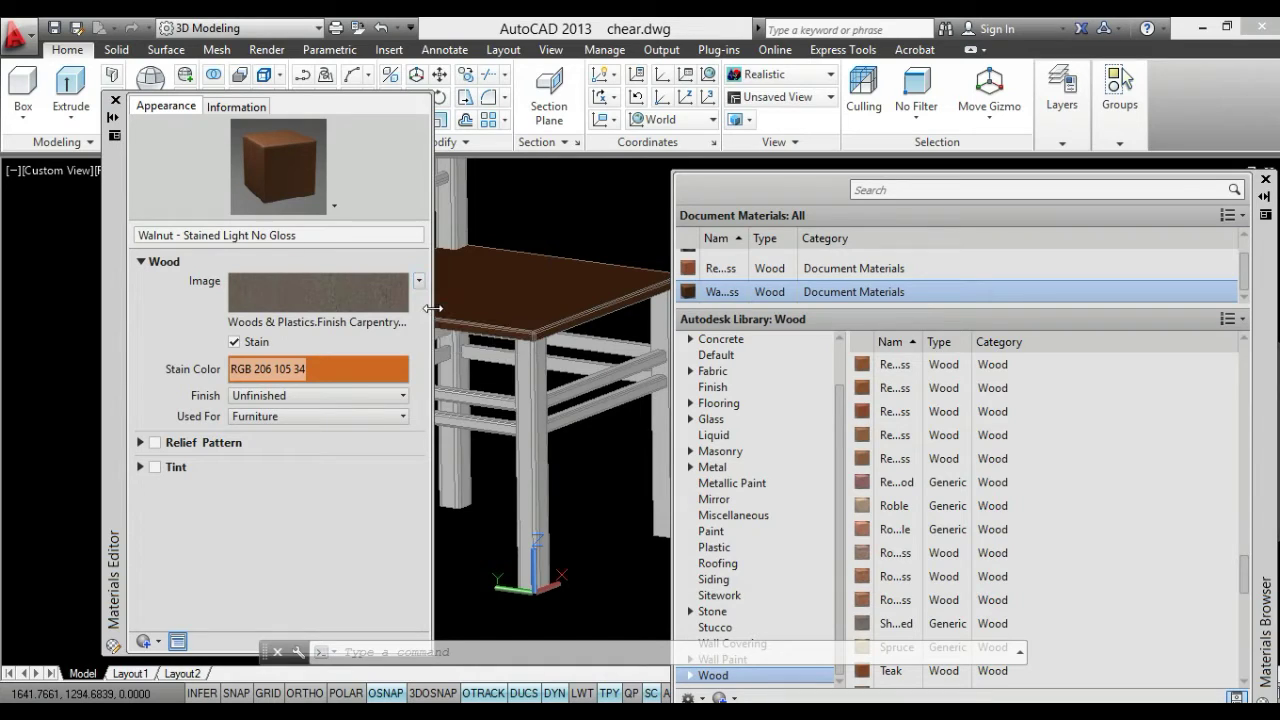
click(444, 306)
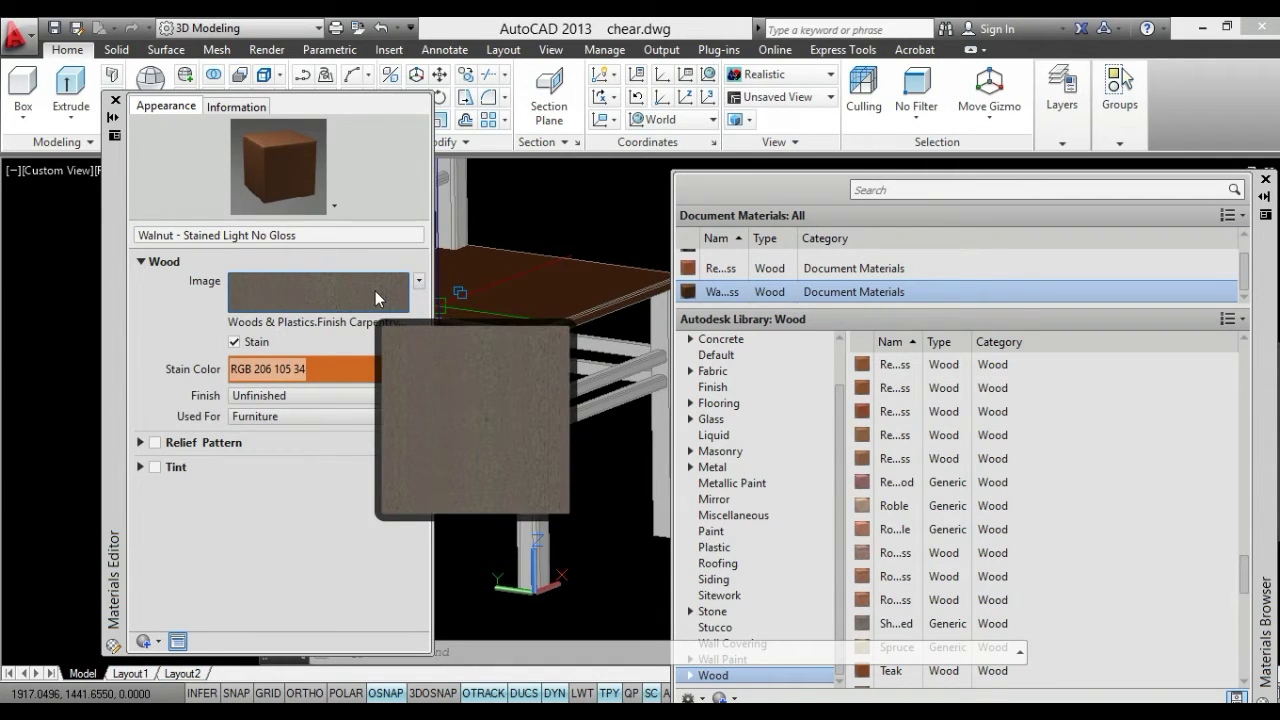
Open the walnut wood image's Texture Editor, lower its Brightness, and scroll to Position
mouse_move(318, 292)
click(375, 293)
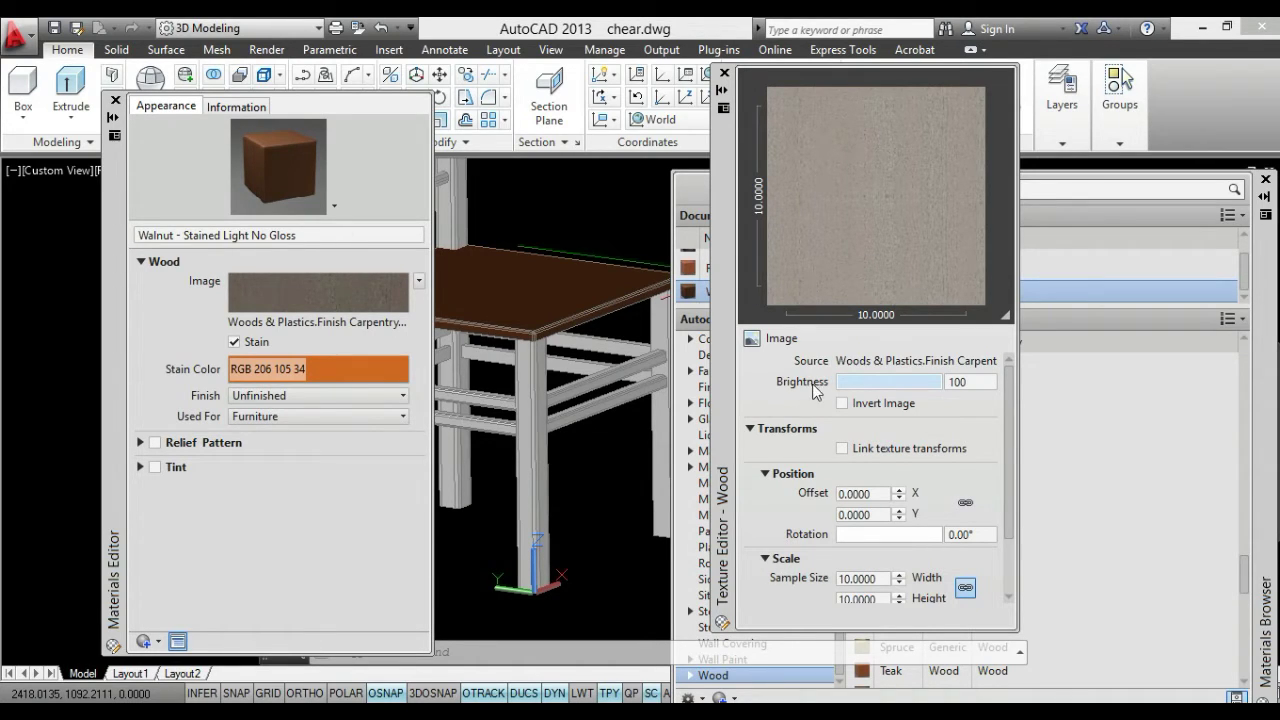
drag(840, 384, 907, 384)
drag(907, 384, 936, 381)
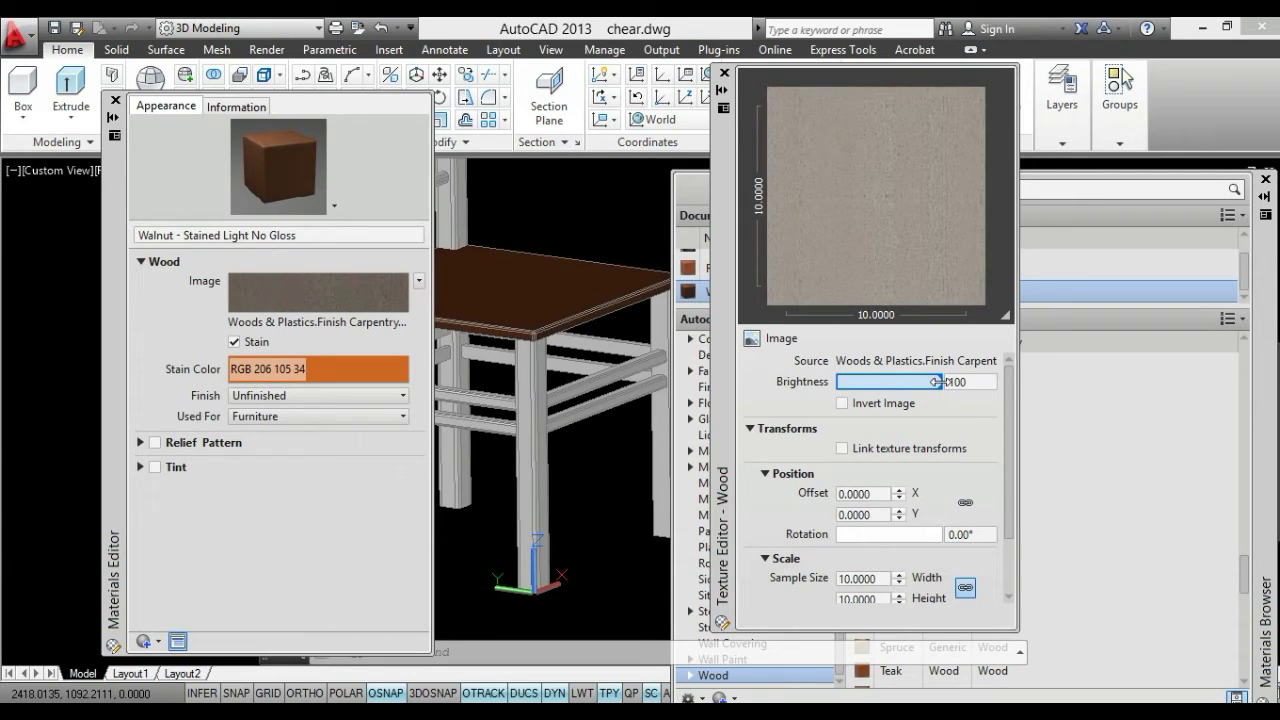
mouse_move(936, 381)
mouse_down()
mouse_move(850, 387)
mouse_move(941, 384)
mouse_up()
drag(1008, 465, 1010, 490)
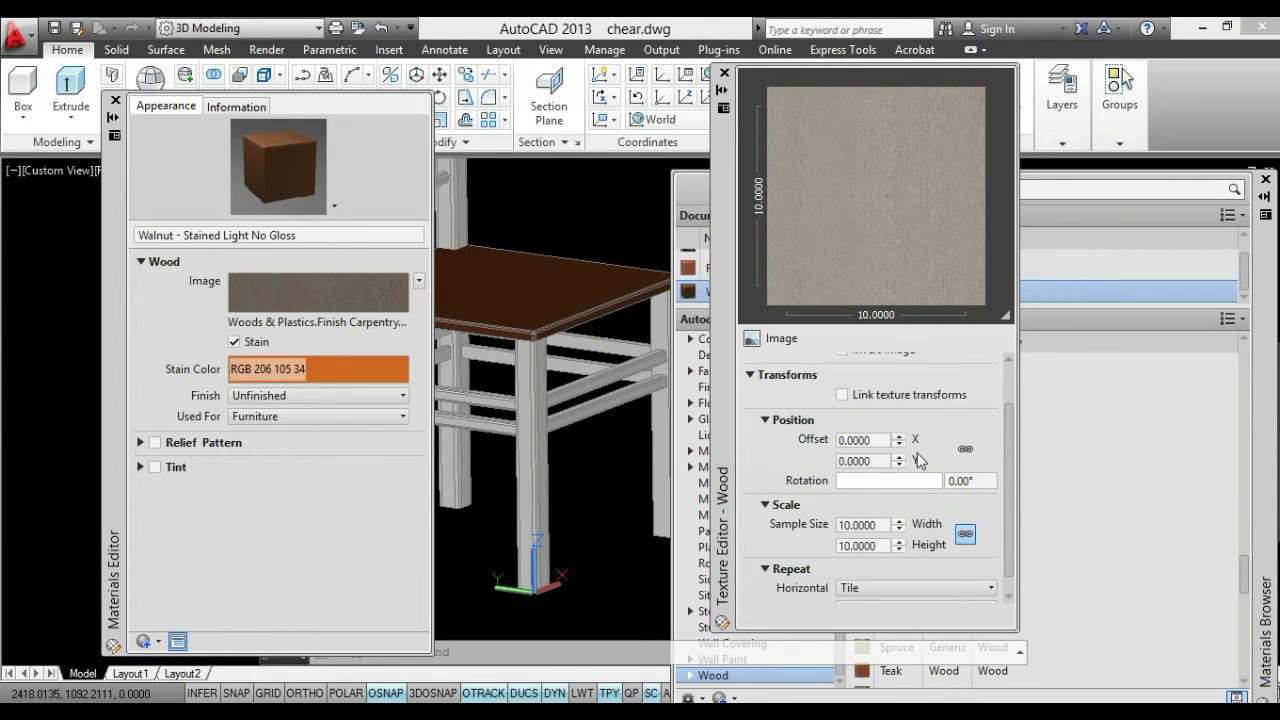
mouse_move(888, 481)
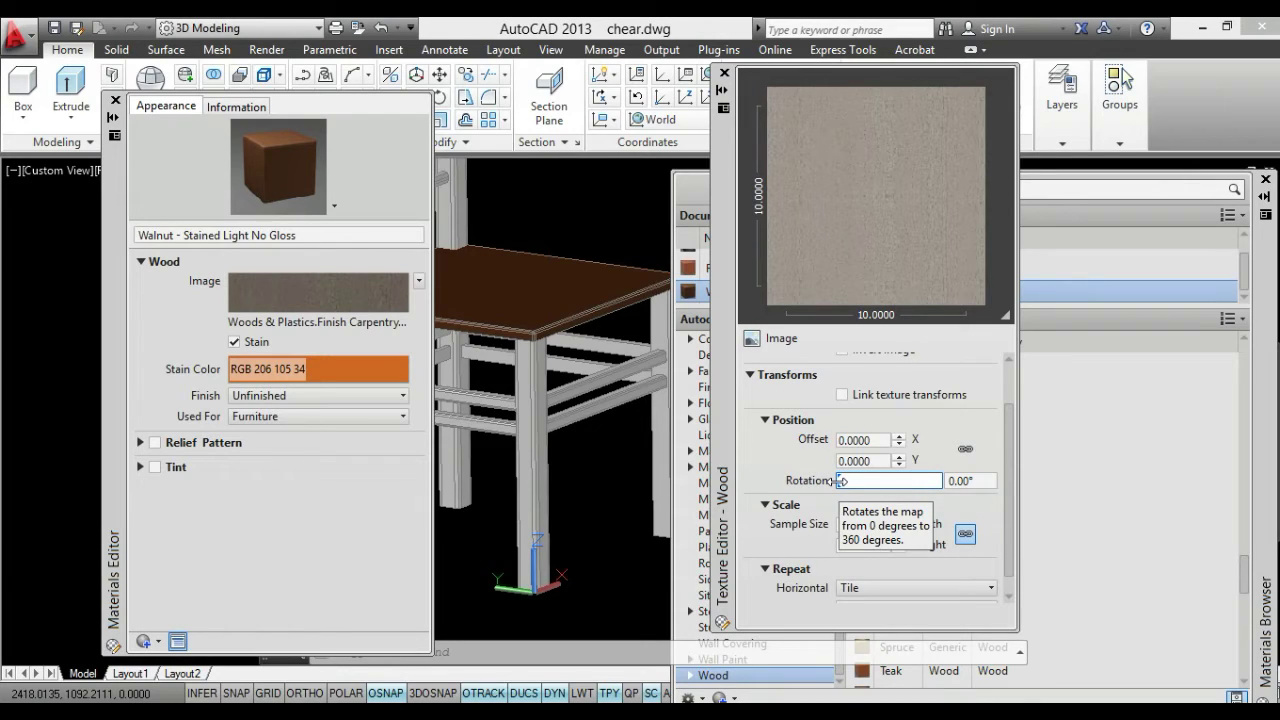
Rotate the walnut wood texture to 326.03° with the Rotation slider
drag(843, 481, 893, 488)
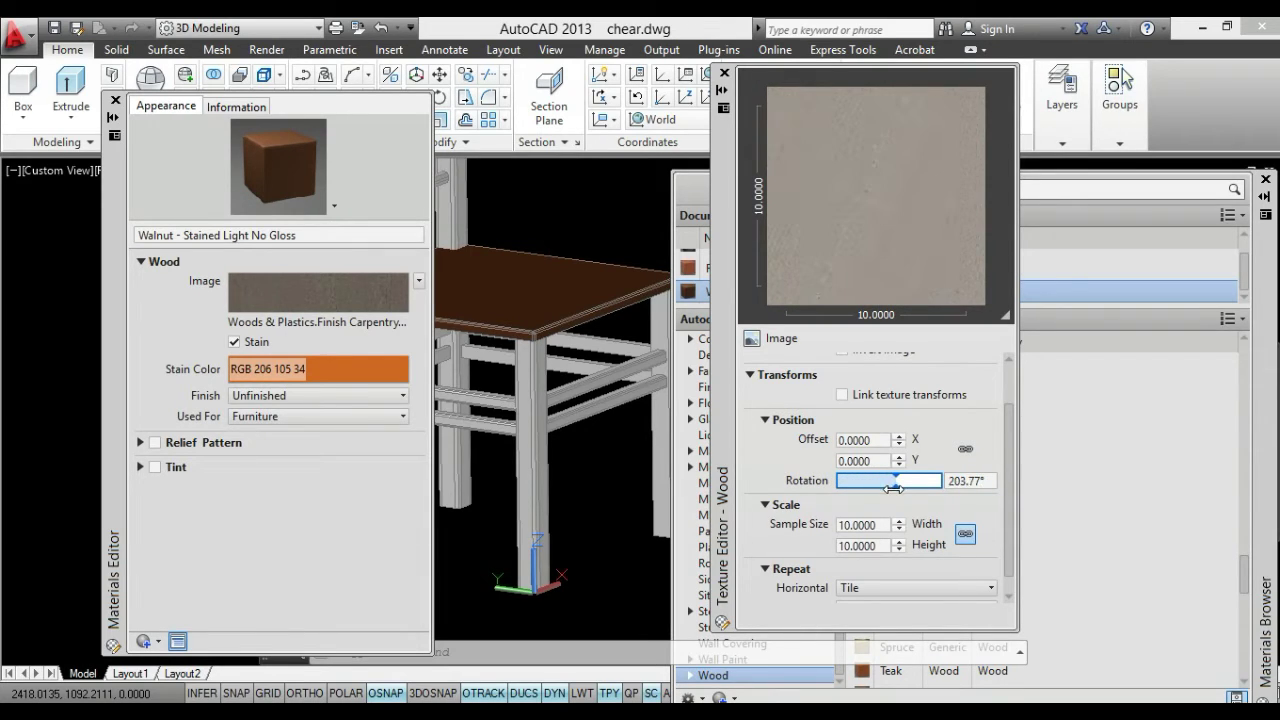
mouse_move(893, 488)
mouse_down()
mouse_move(918, 490)
mouse_move(878, 490)
mouse_move(928, 486)
mouse_up()
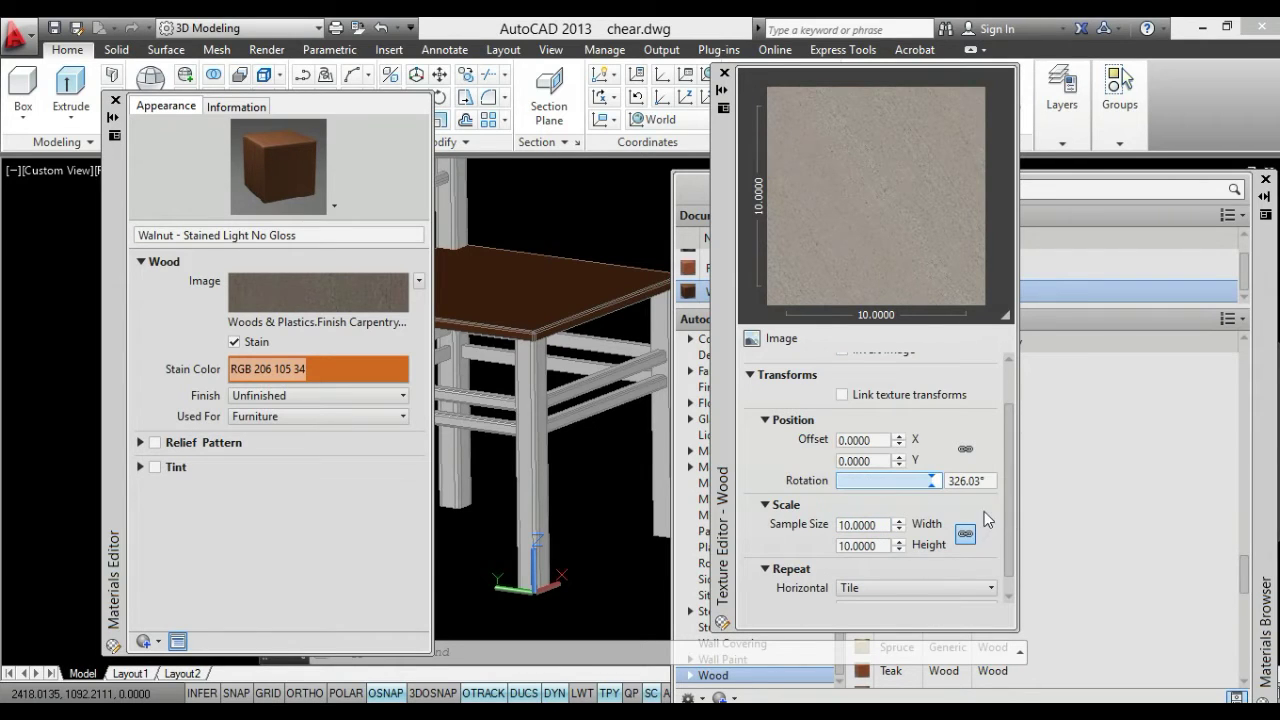
drag(1005, 485, 1008, 497)
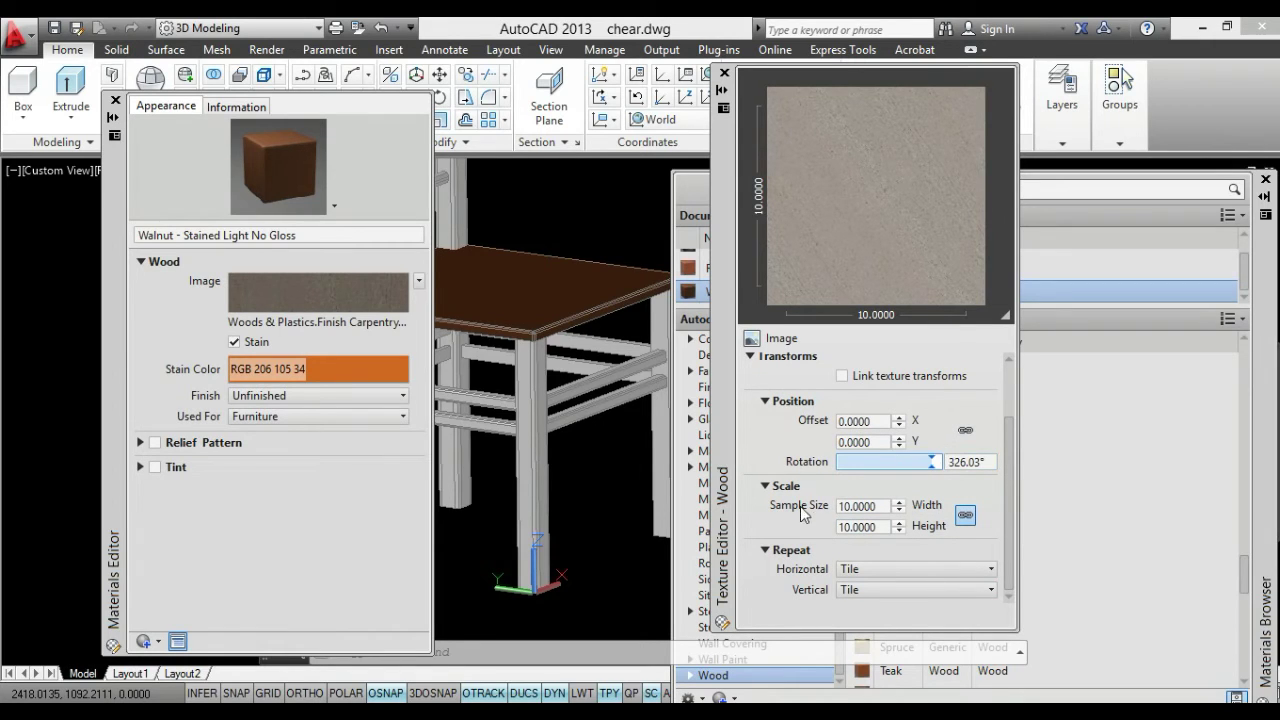
click(887, 506)
Enter 100 as the linked sample size width and height, then close the Texture Editor
double_click(886, 506)
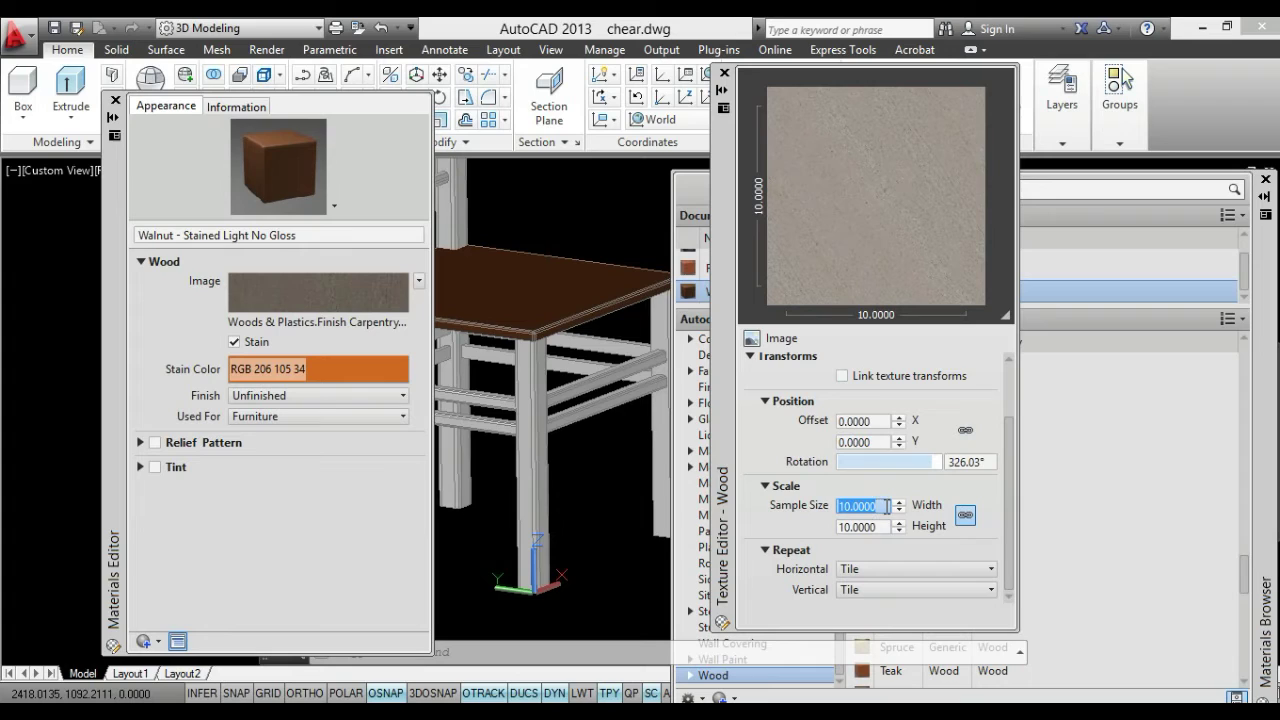
text(1)
text(00)
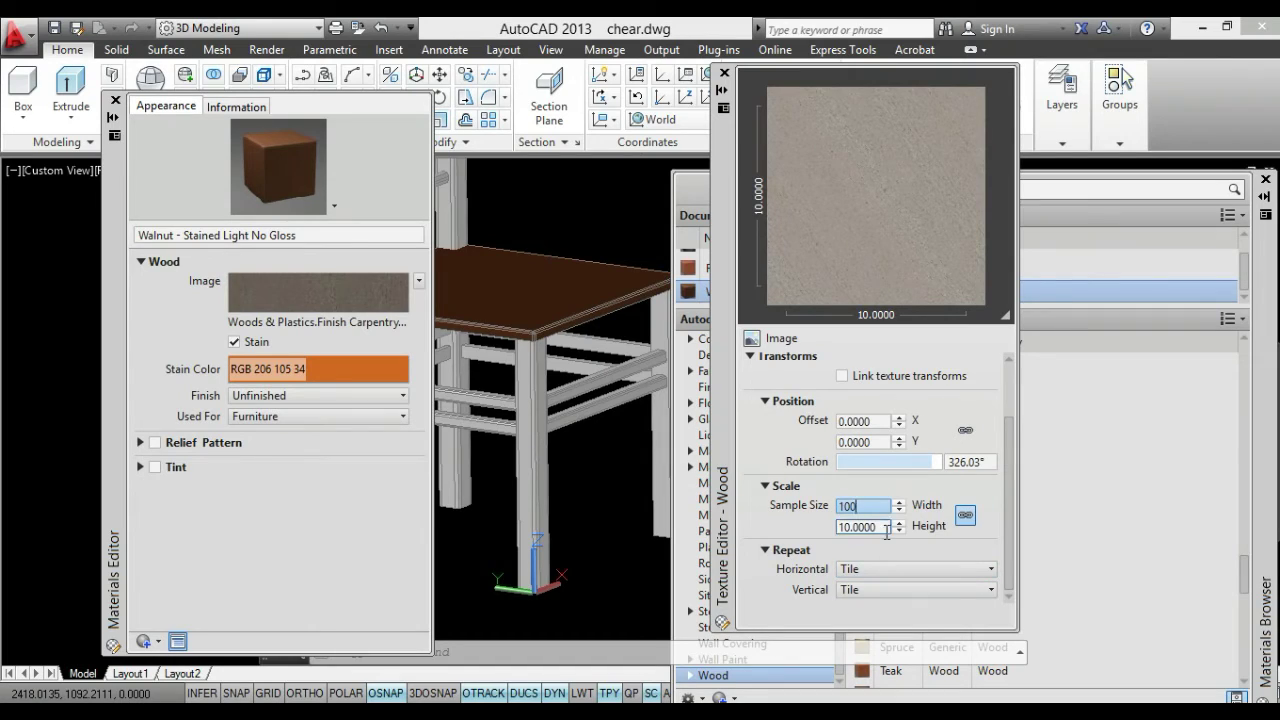
double_click(886, 527)
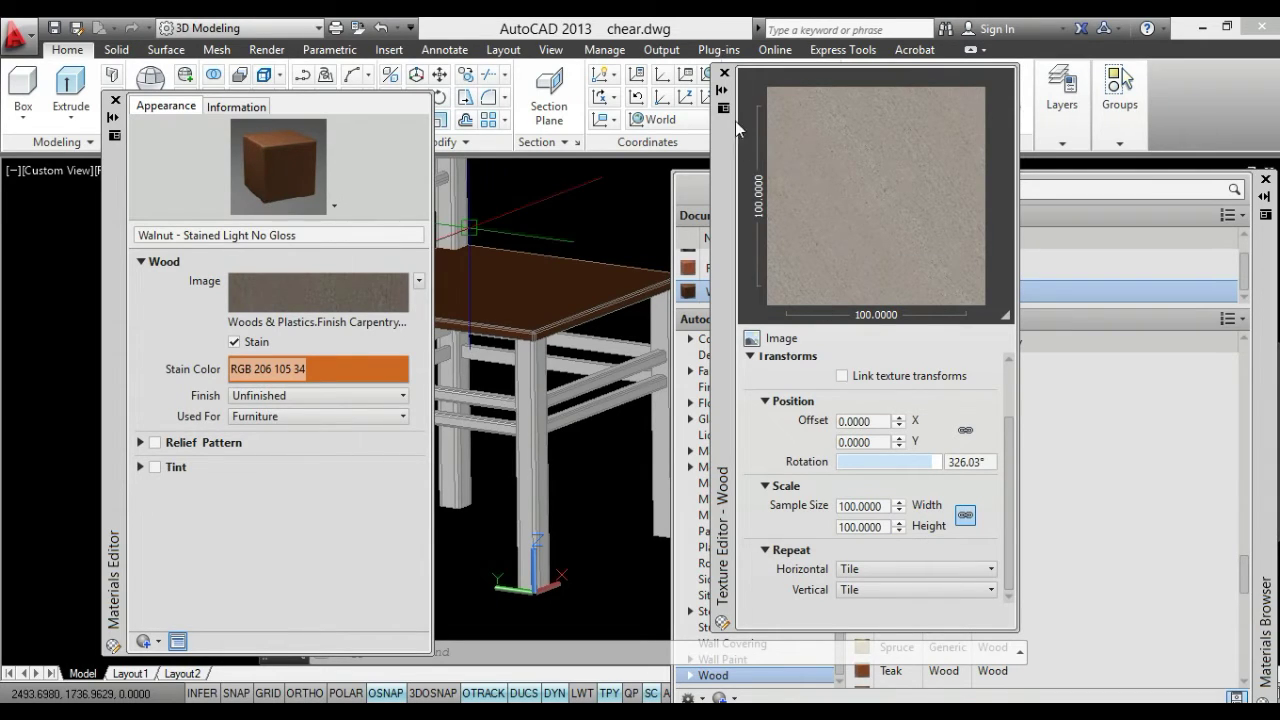
click(725, 73)
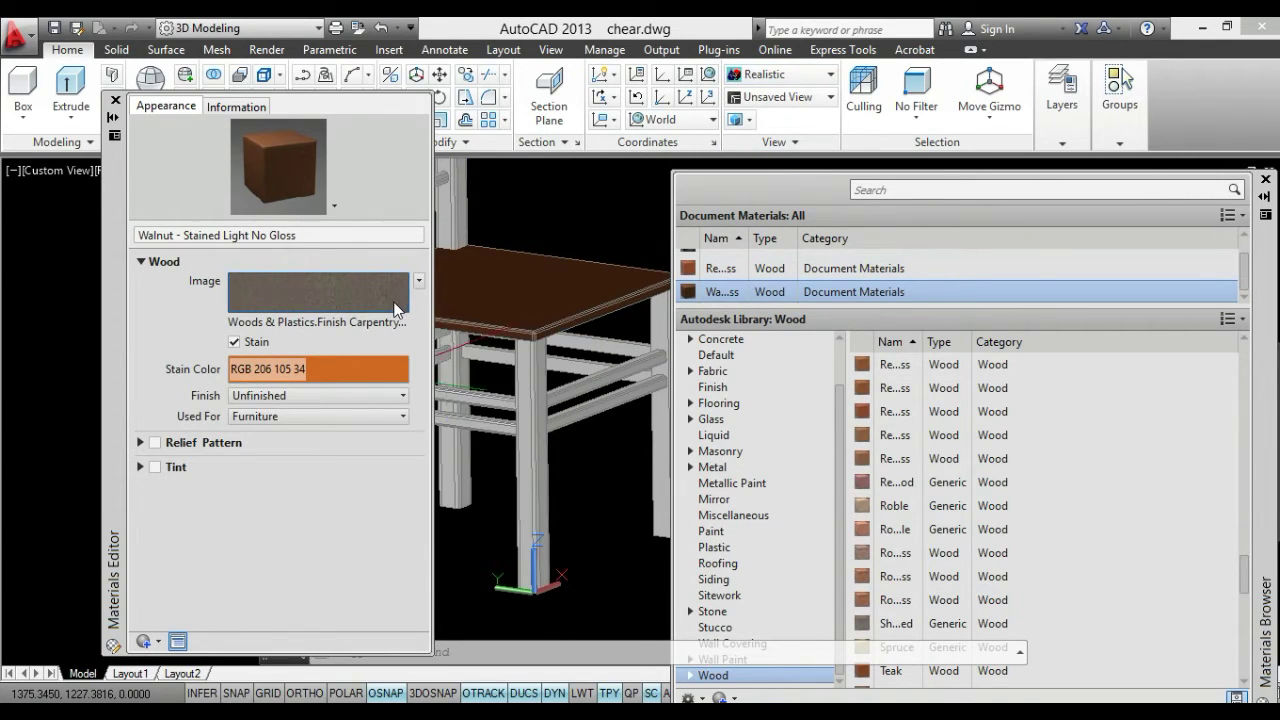
Assign the Walnut - Stained Light No Gloss material to the selected chair seat
scroll(560, 400, up, 2)
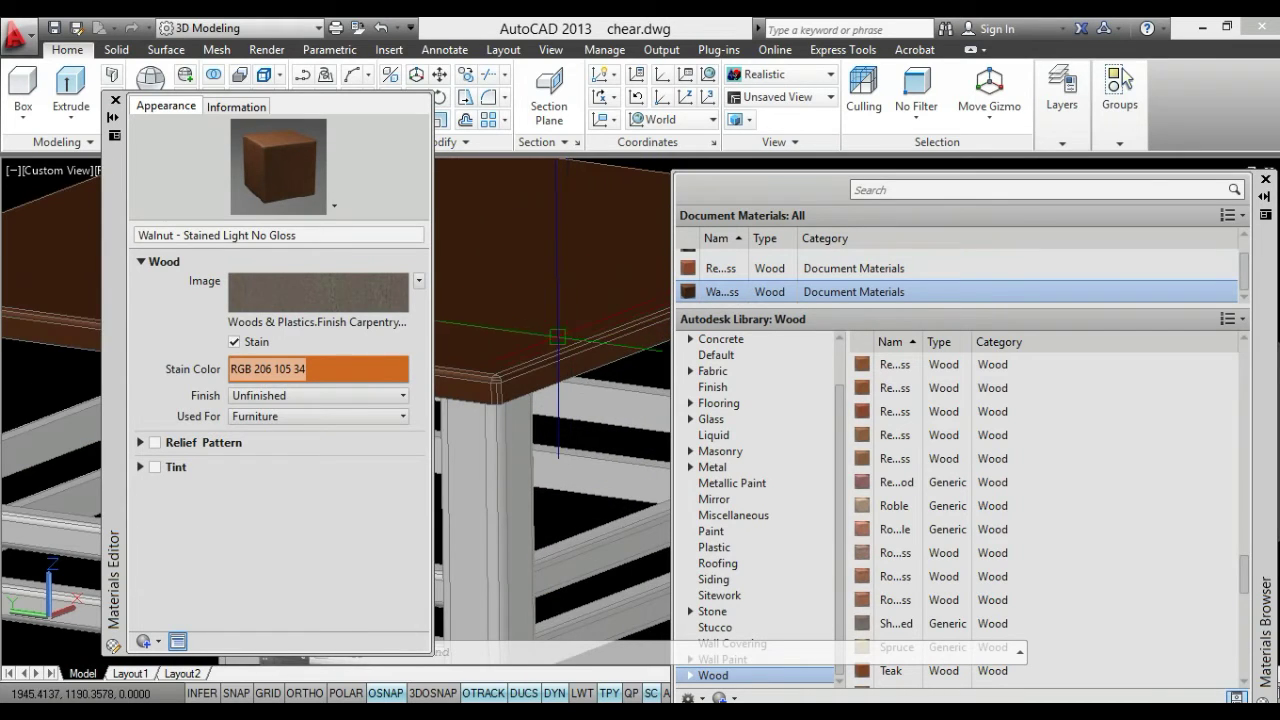
click(590, 310)
right_click(758, 298)
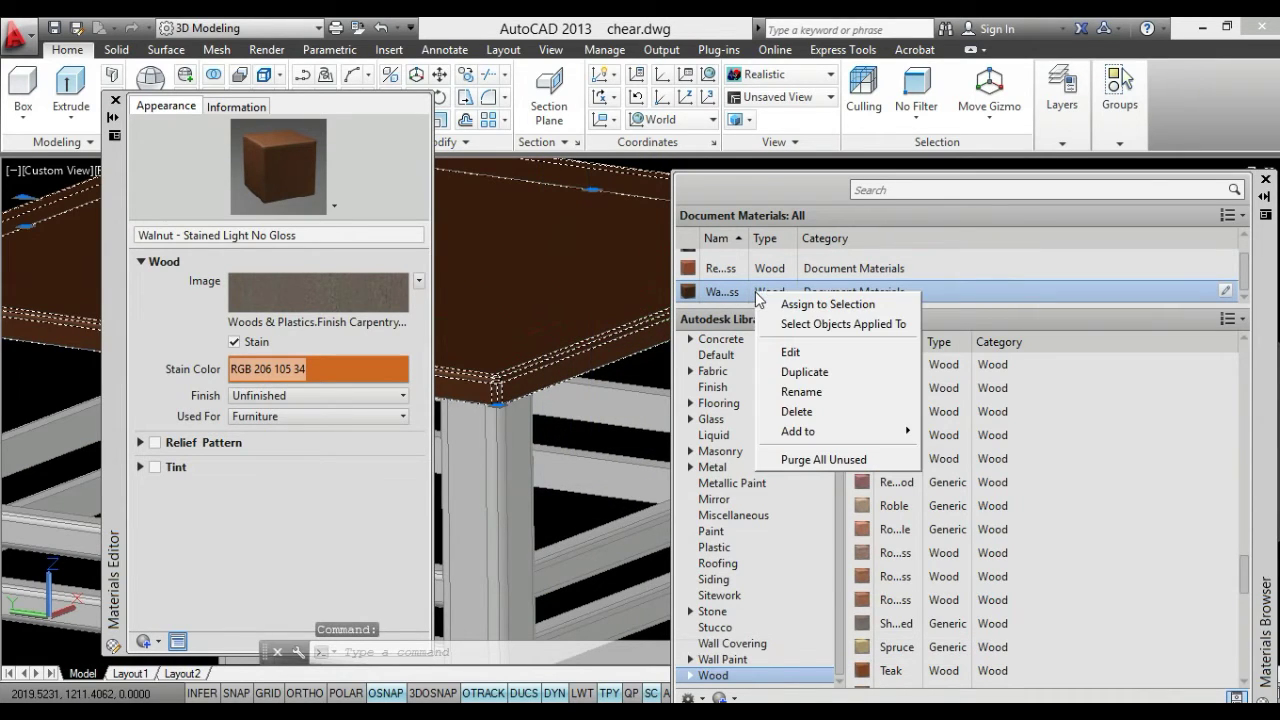
click(784, 304)
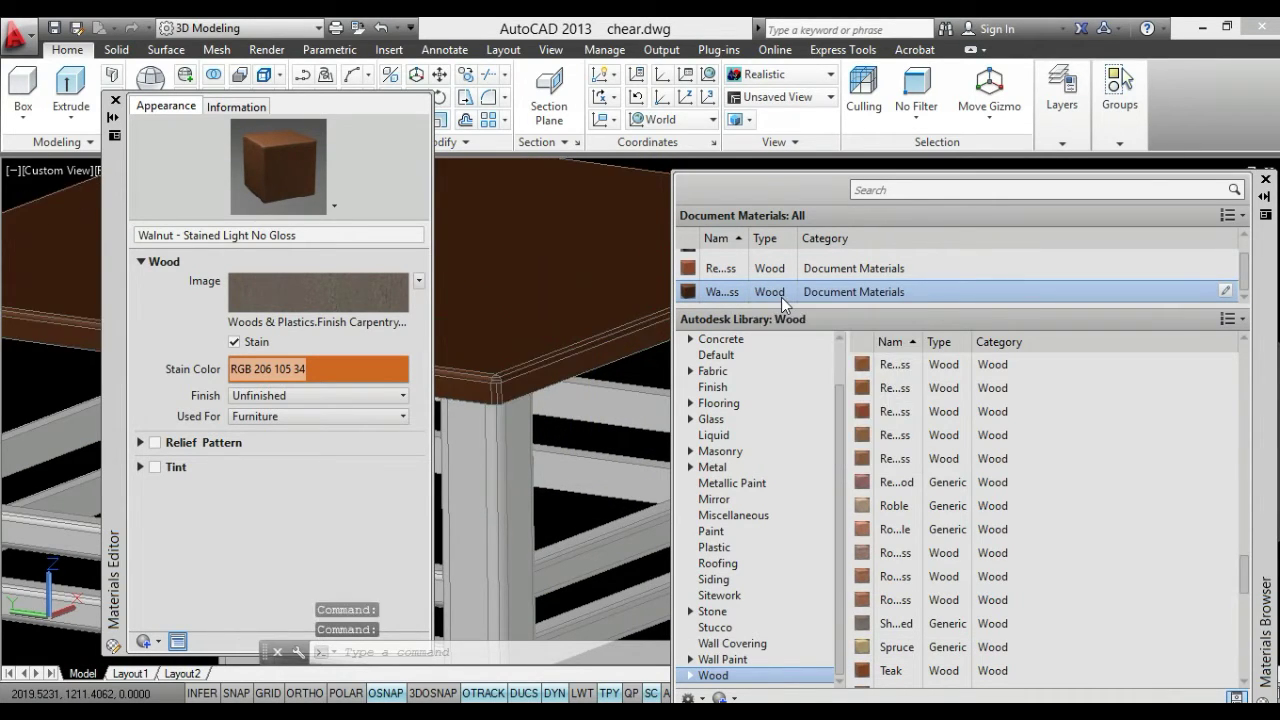
Zoom to the whole chair, dock the Materials Editor and orbit to a new angle
scroll(595, 330, up, 5)
shift+middle_drag(600, 335, 603, 410)
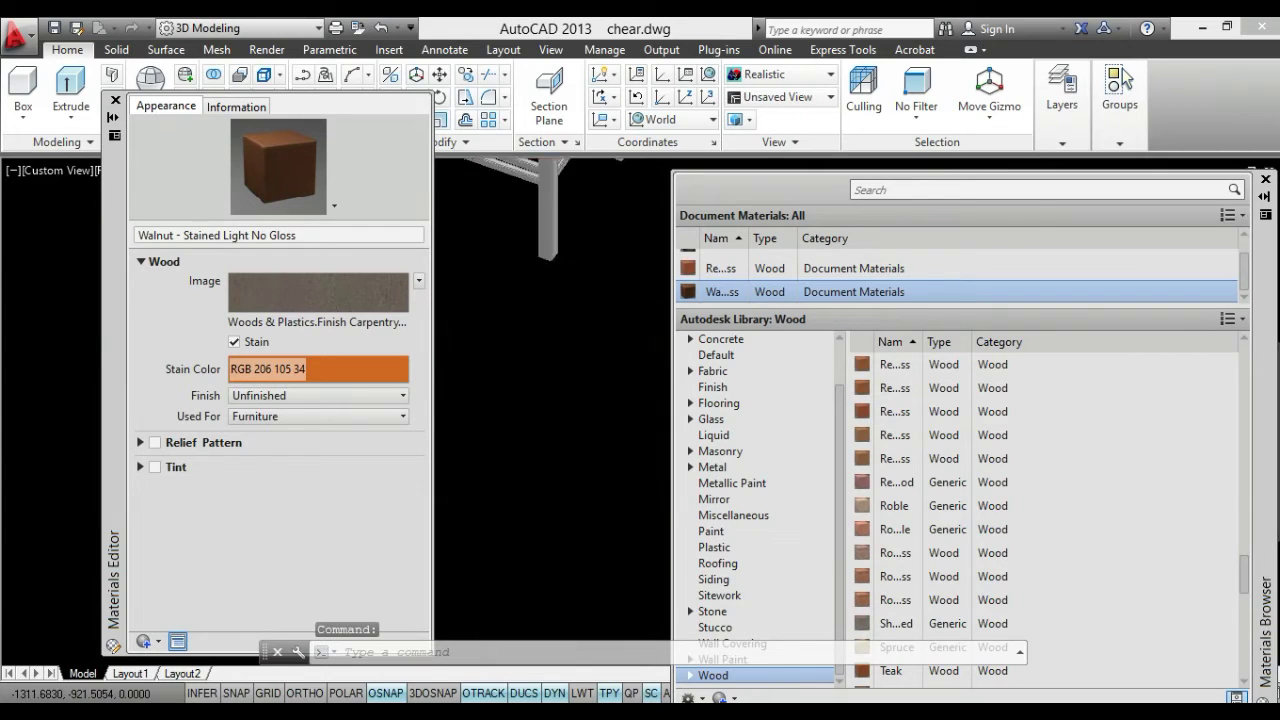
scroll(572, 455, down, 3)
middle_click(572, 455)
middle_click(572, 455)
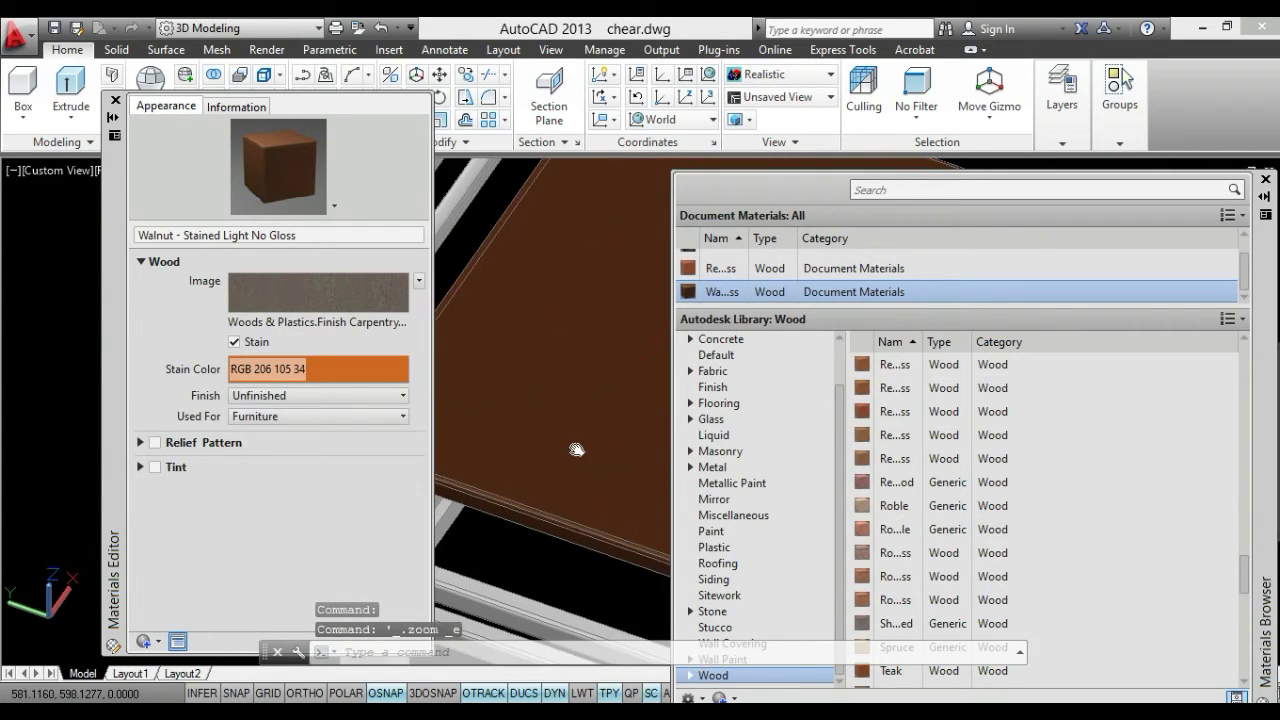
drag(115, 275, 41, 352)
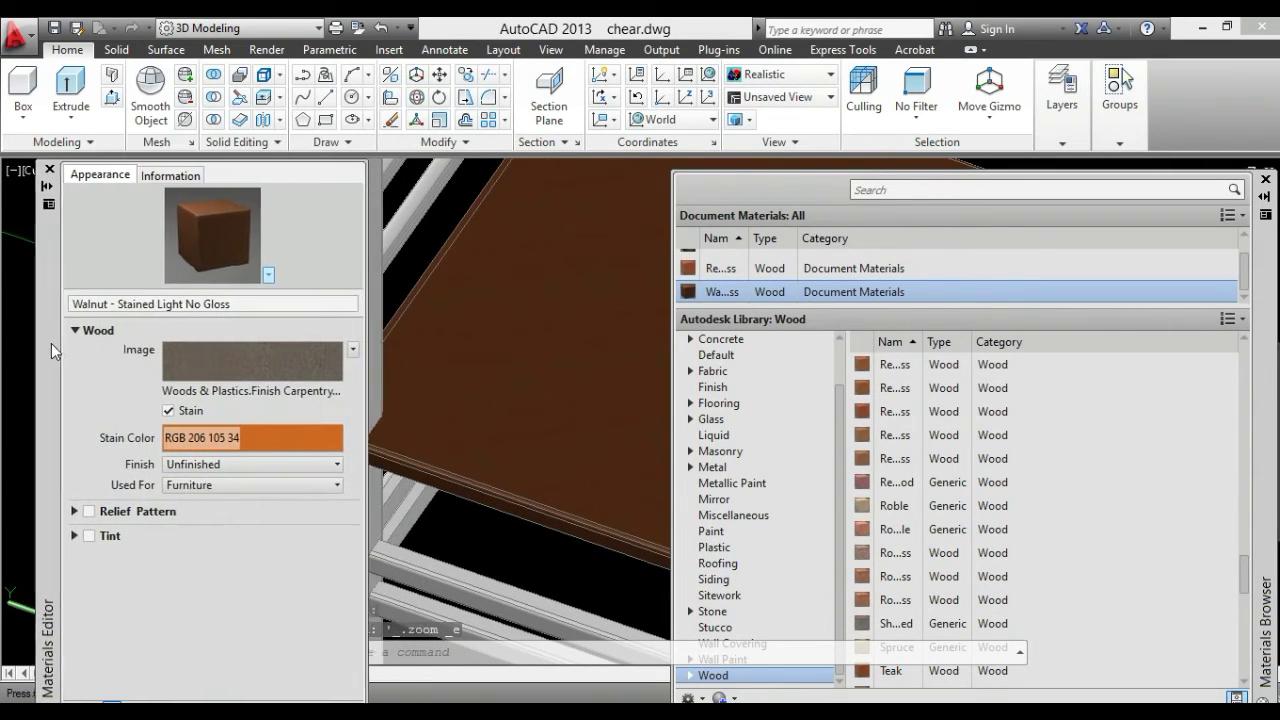
scroll(587, 447, up, 2)
scroll(587, 447, up, 2)
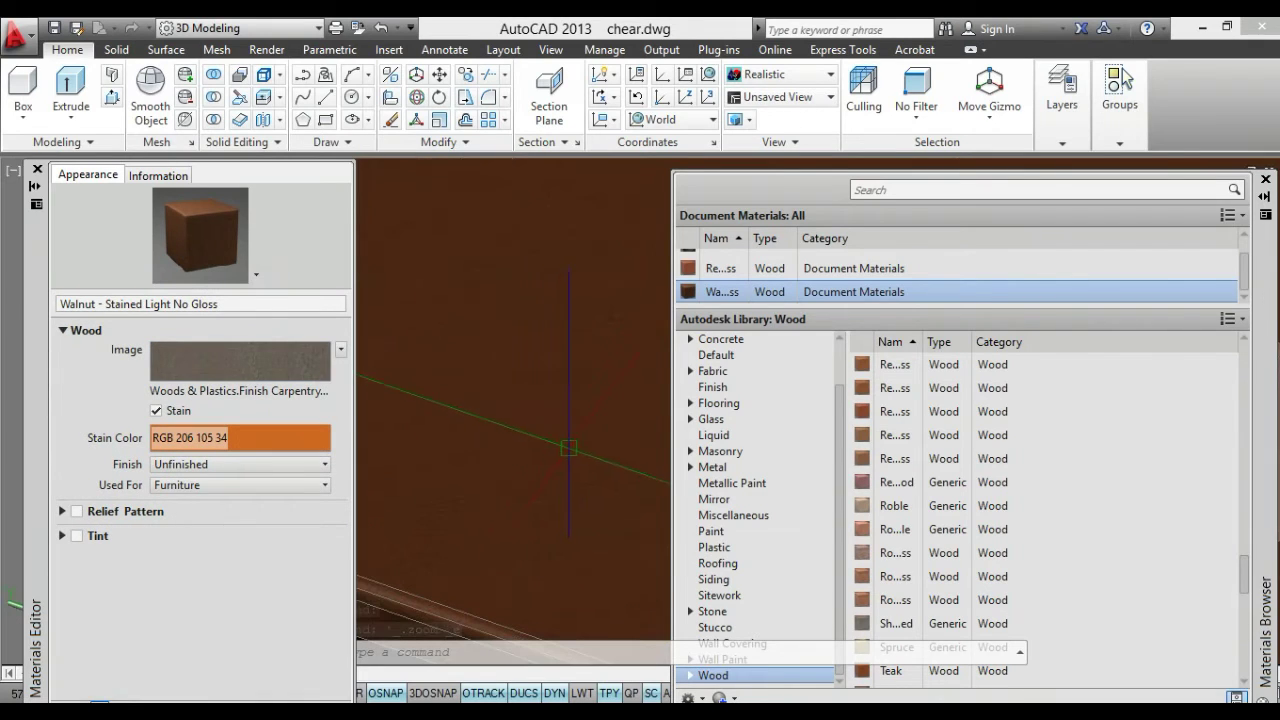
scroll(390, 370, down, 3)
scroll(380, 375, down, 3)
middle_drag(463, 402, 356, 382)
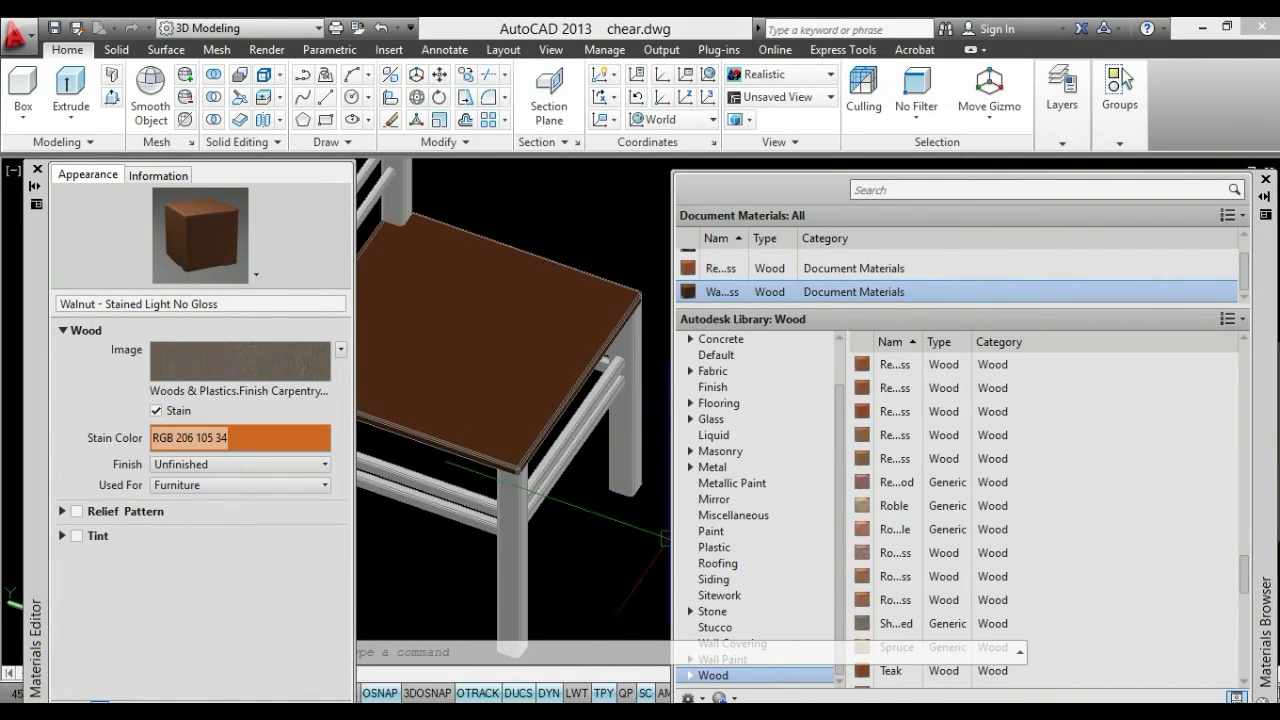
shift+middle_drag(623, 536, 598, 487)
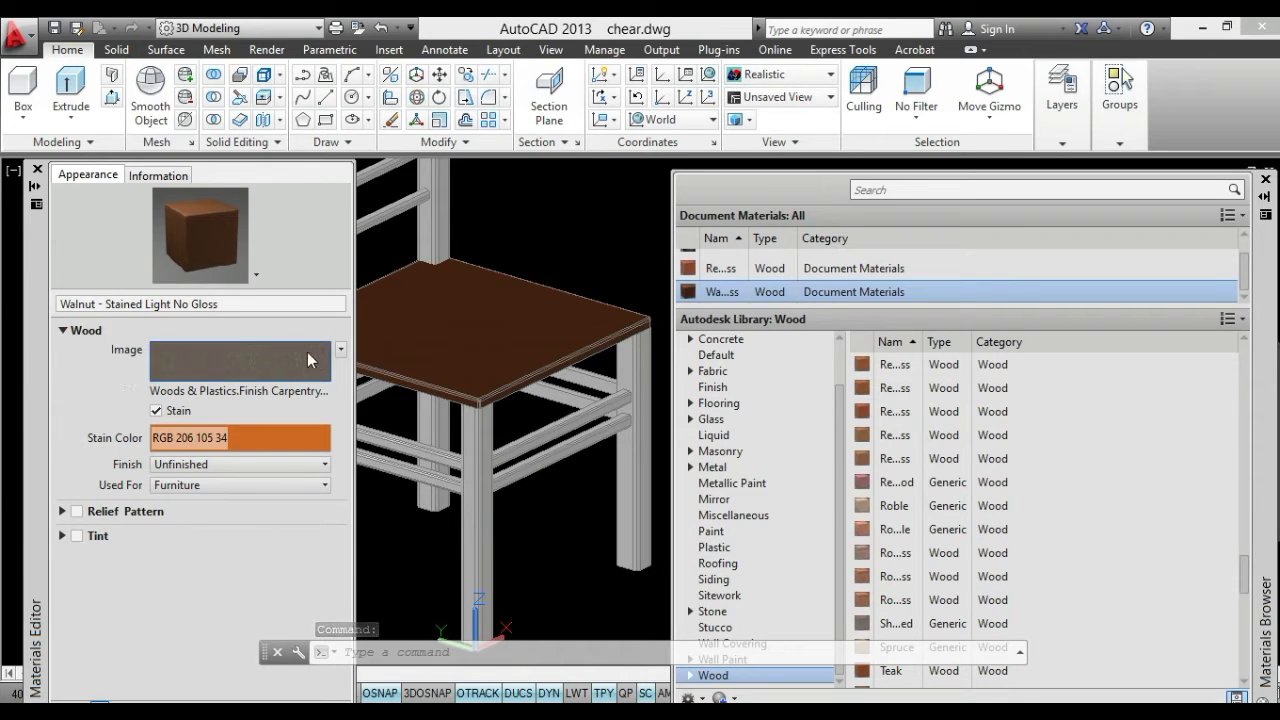
click(342, 350)
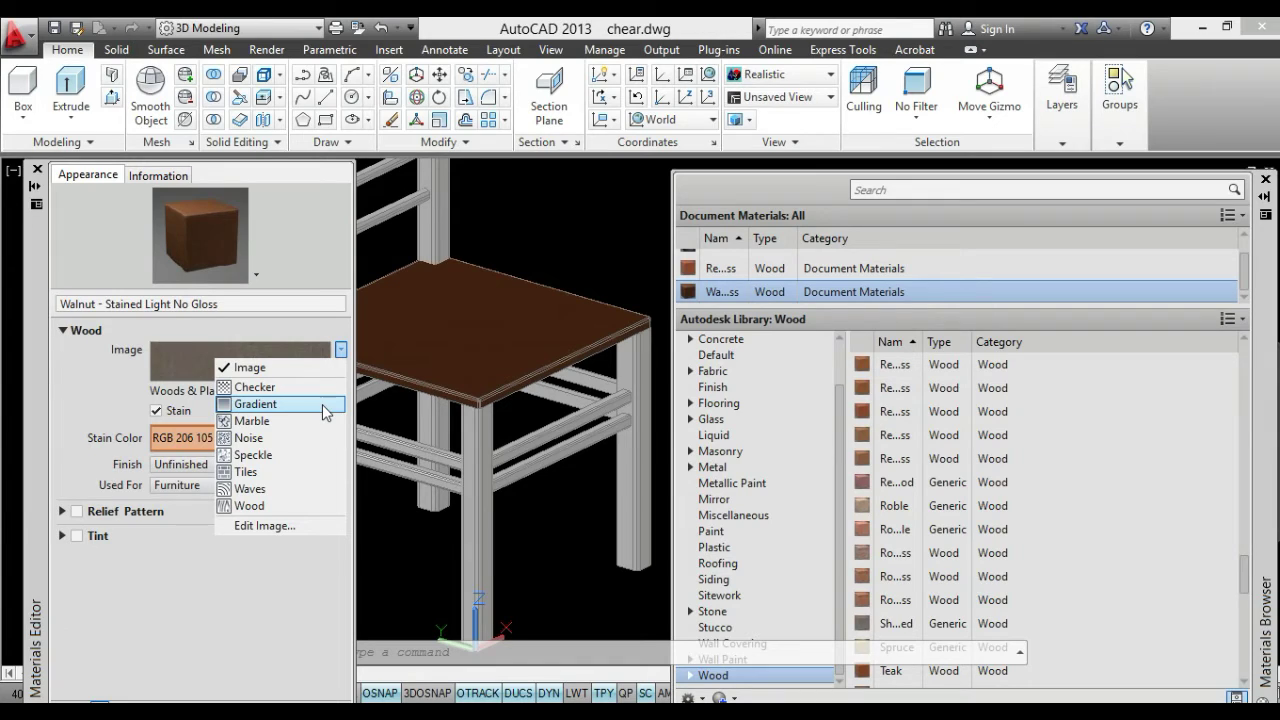
Change the walnut material's image map to a Checker pattern and bring up its first colour
click(262, 388)
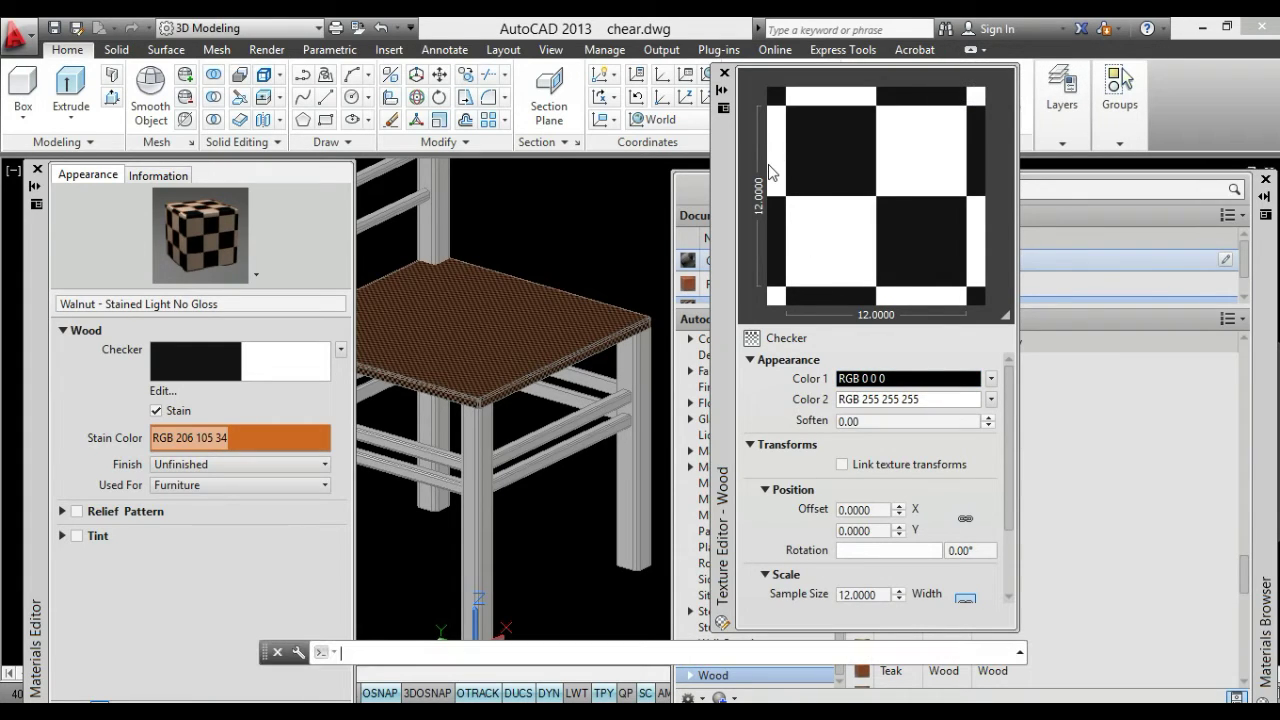
click(925, 379)
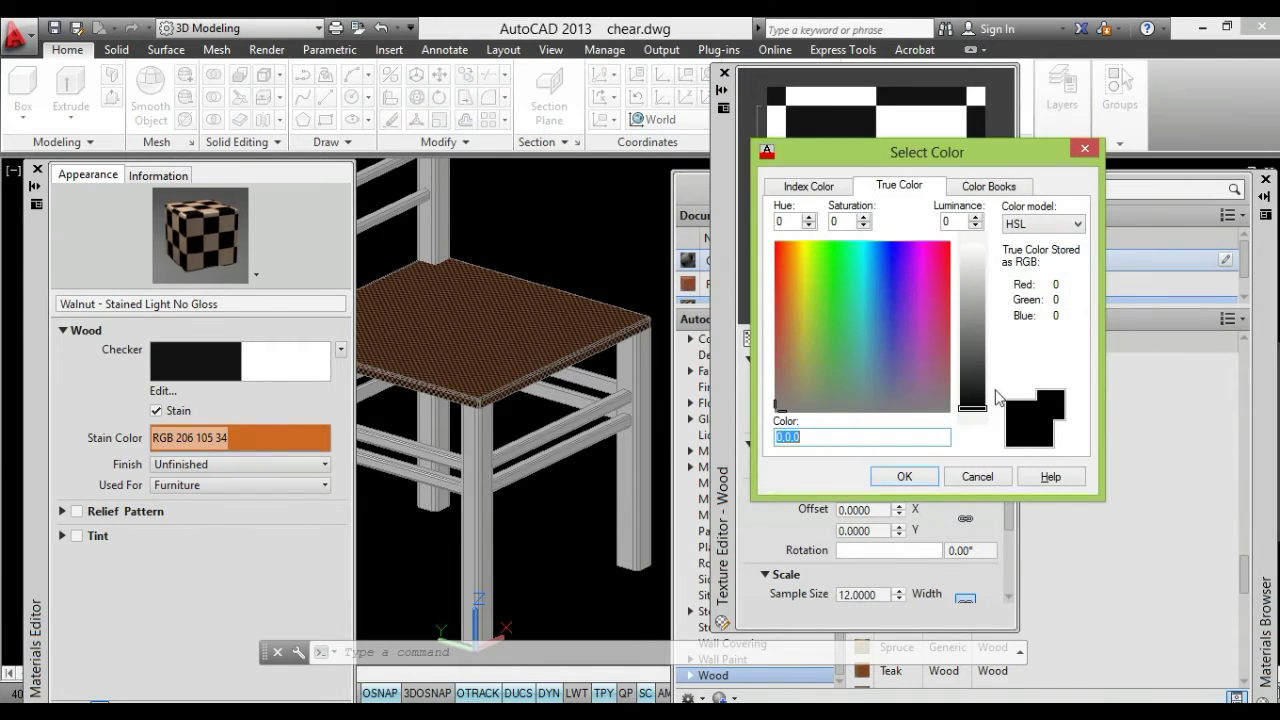
click(983, 410)
drag(983, 413, 980, 343)
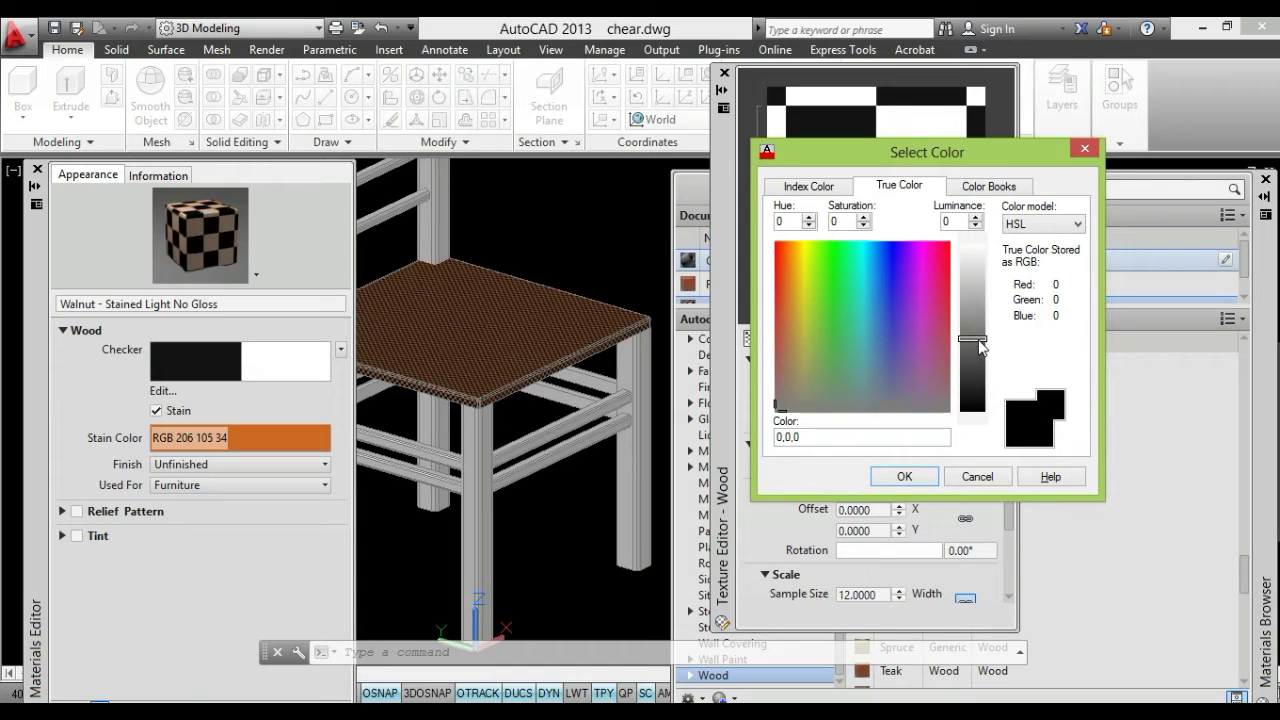
click(808, 390)
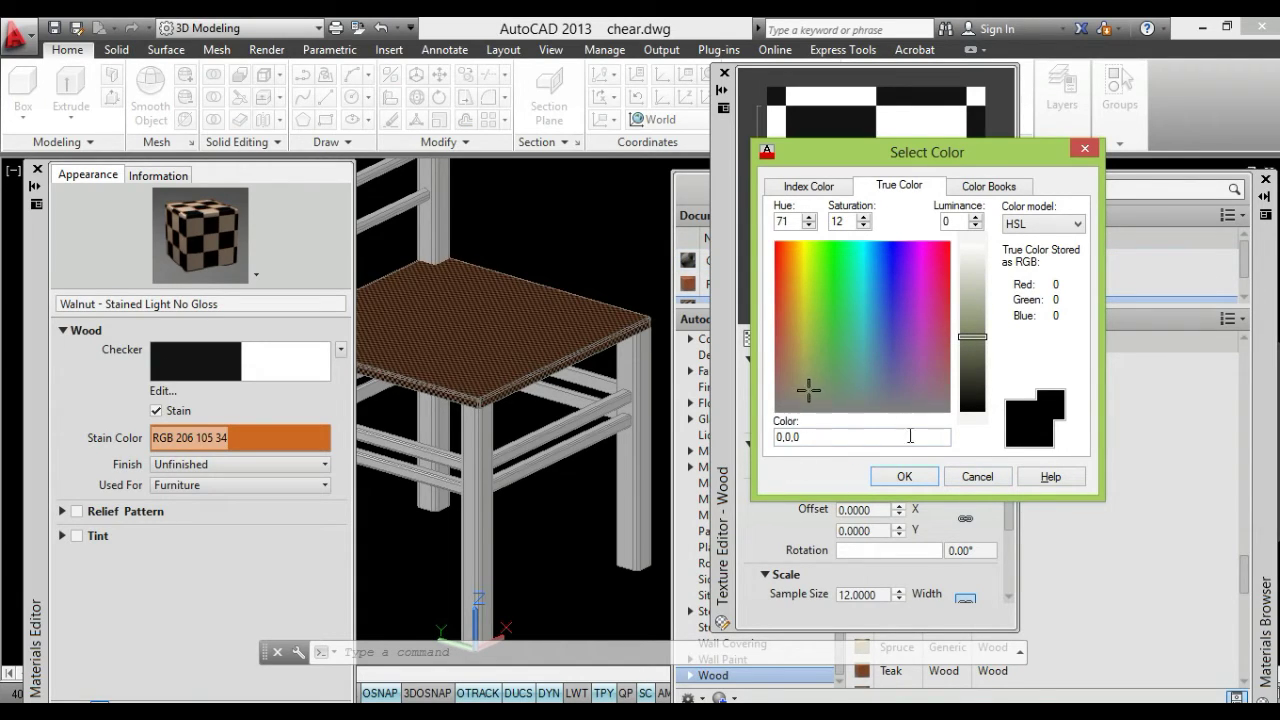
click(903, 480)
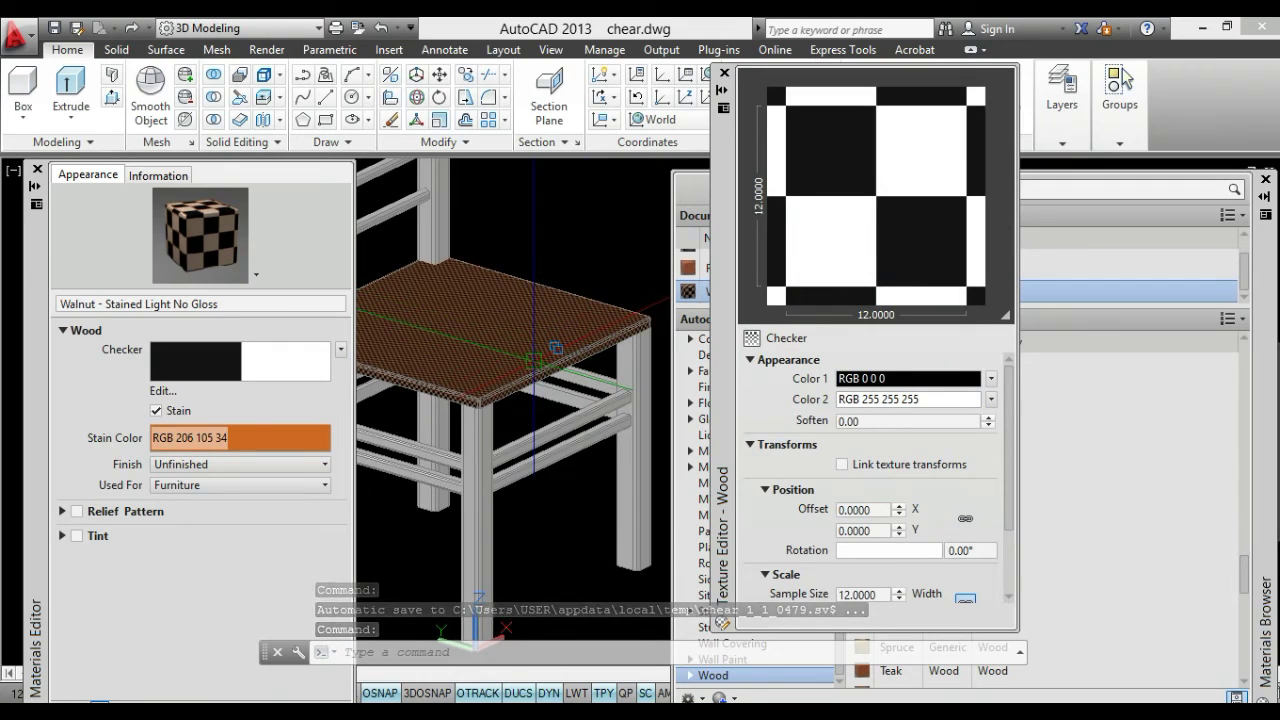
click(870, 398)
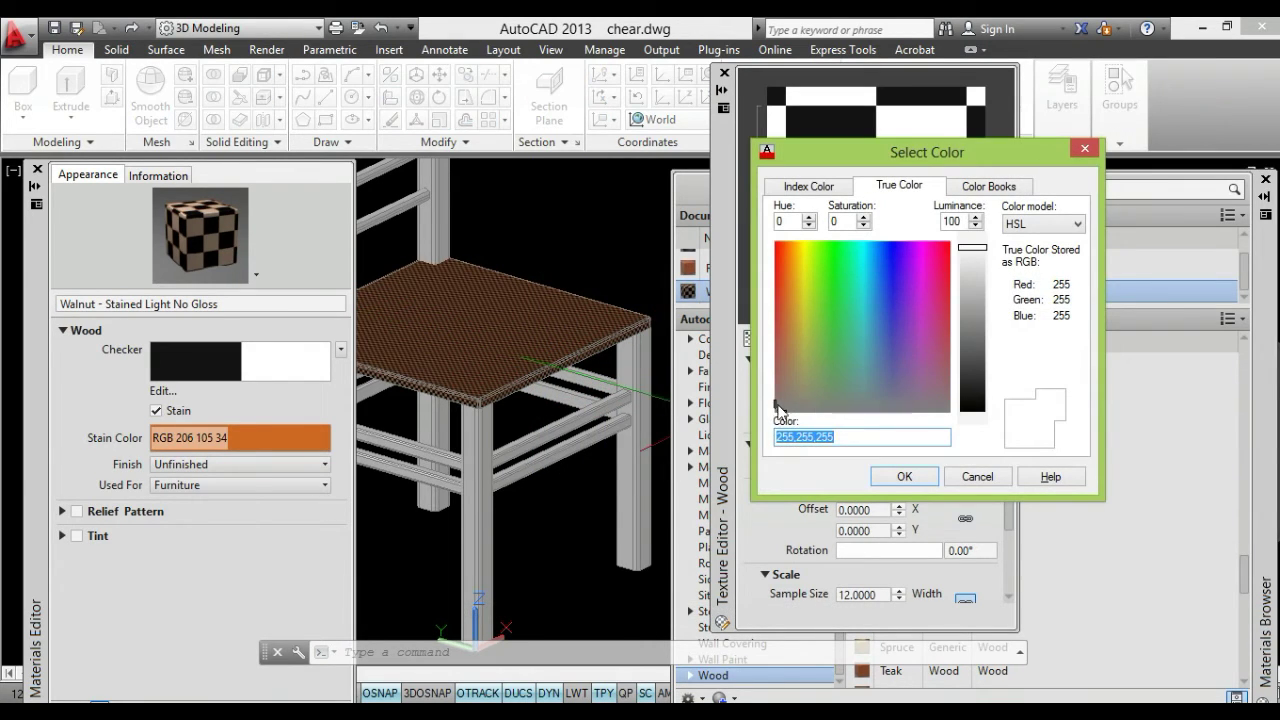
drag(983, 258, 990, 345)
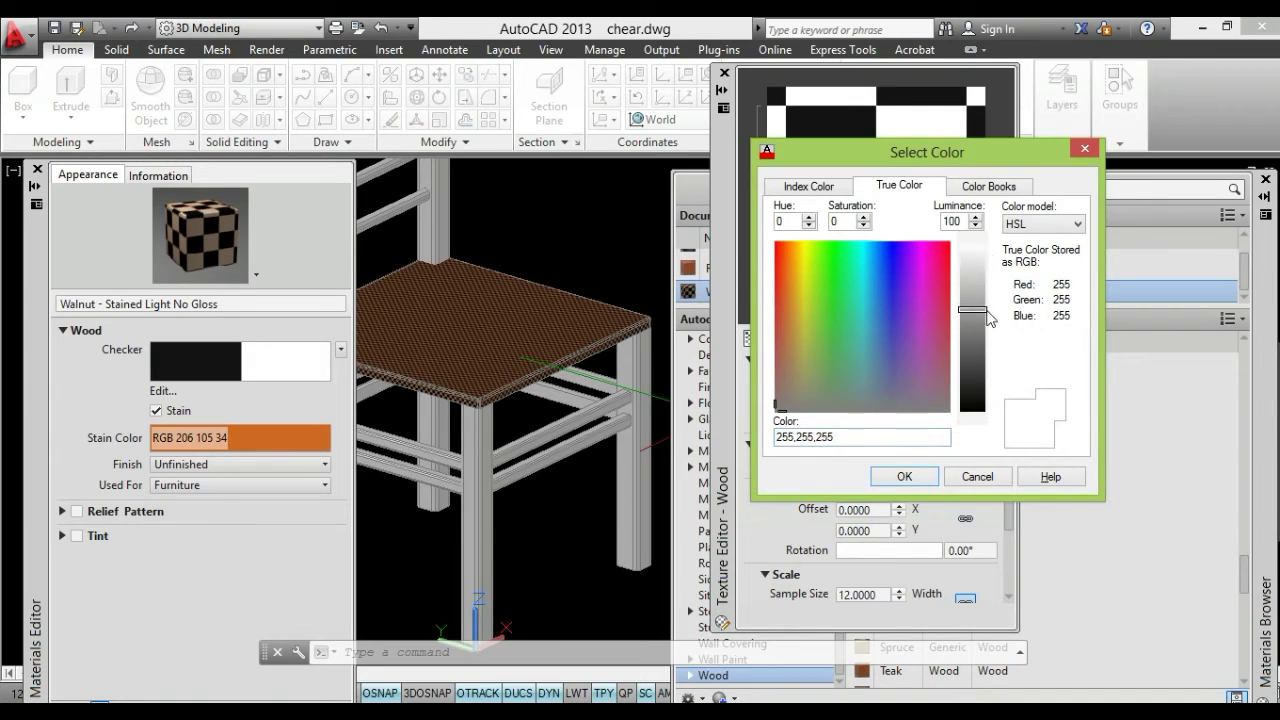
click(906, 476)
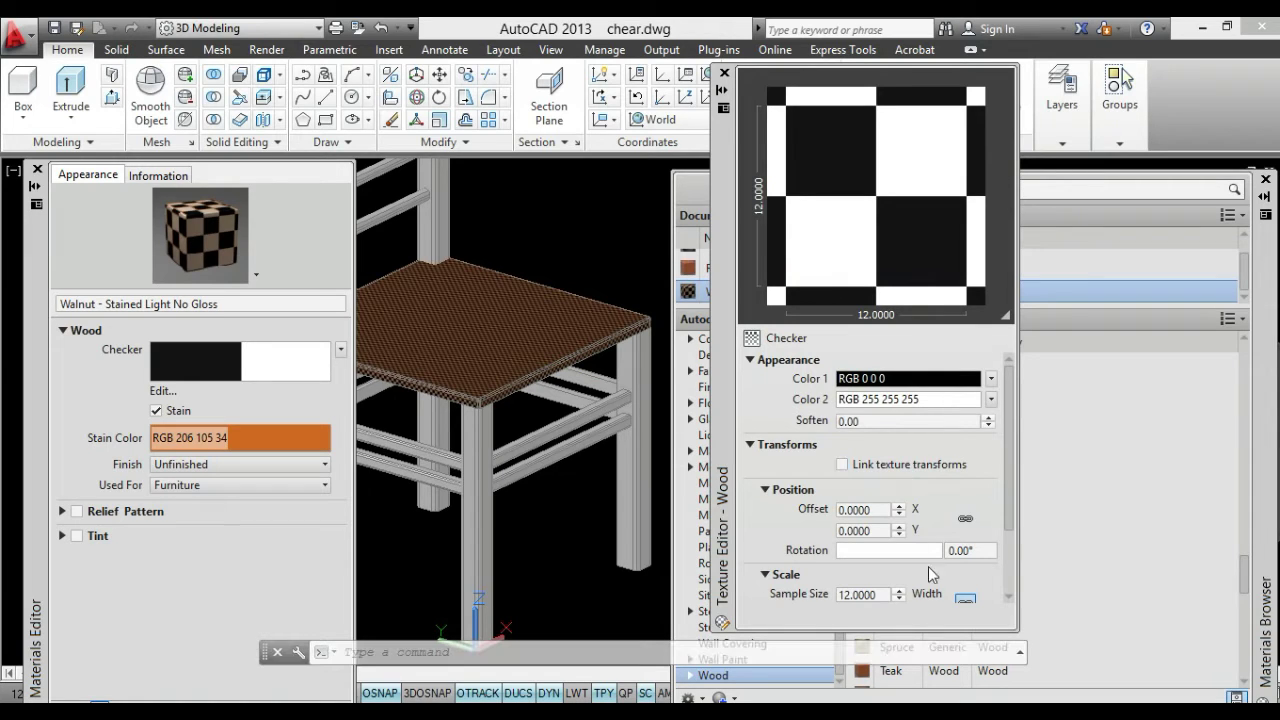
scroll(1005, 497, down, 3)
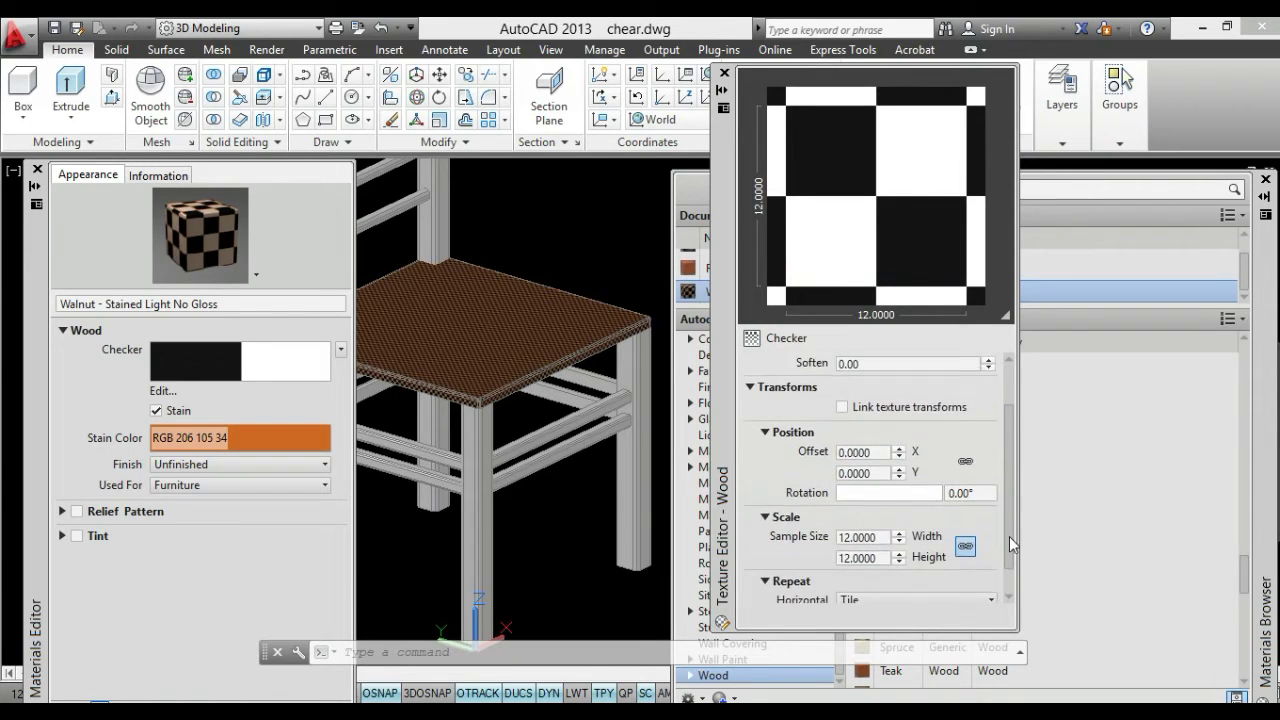
Set the checker map's sample size to 50 and move the Texture Editor aside
double_click(871, 511)
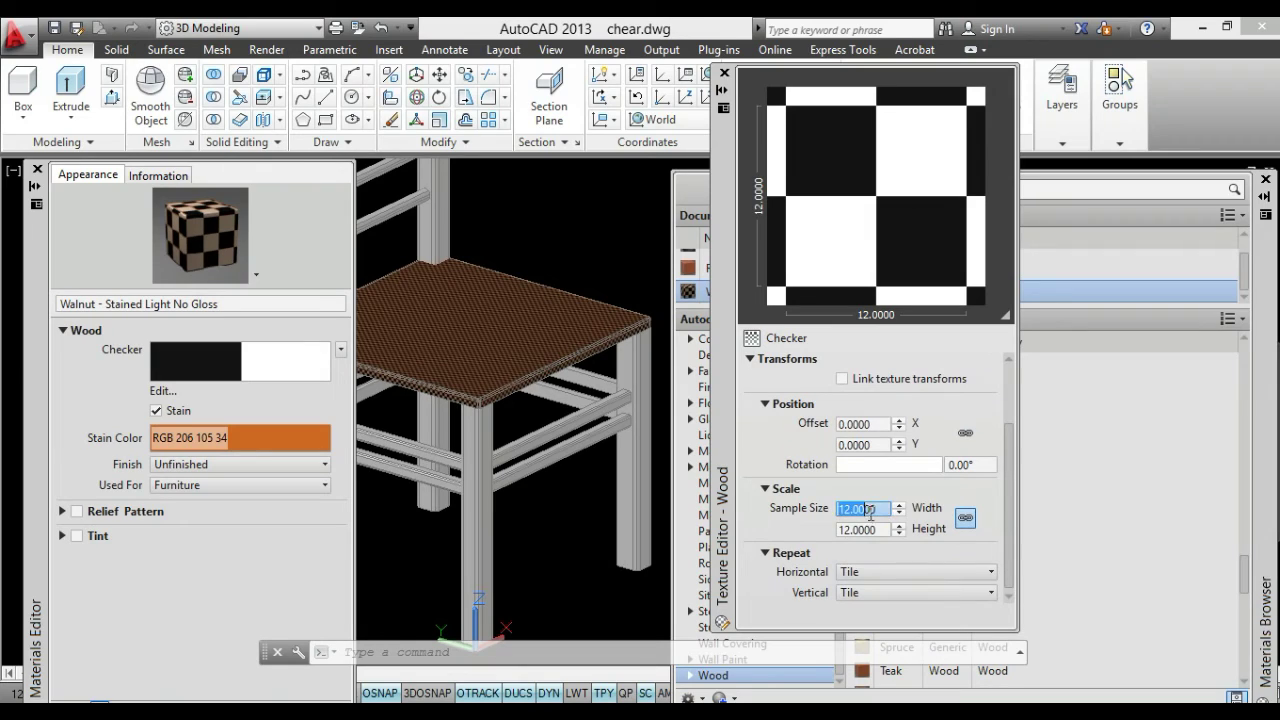
text(5000)
key(Return)
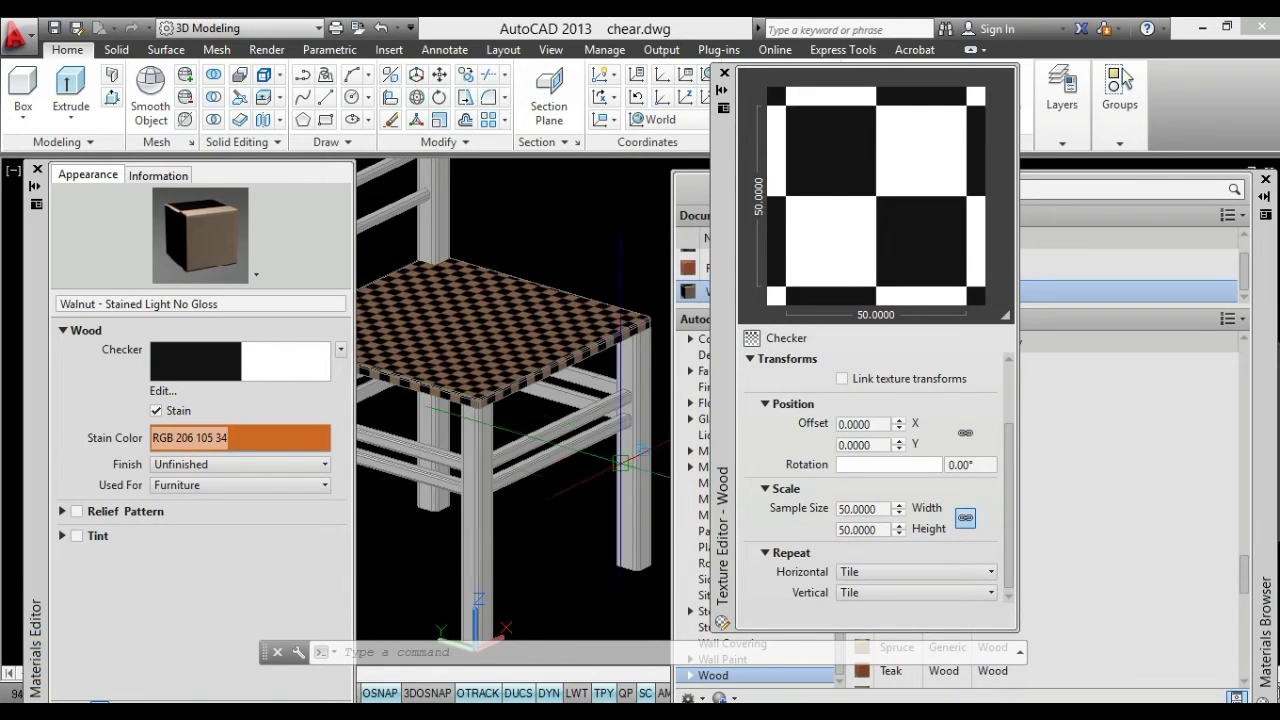
mouse_move(728, 153)
mouse_down()
mouse_move(847, 250)
mouse_move(897, 262)
mouse_up()
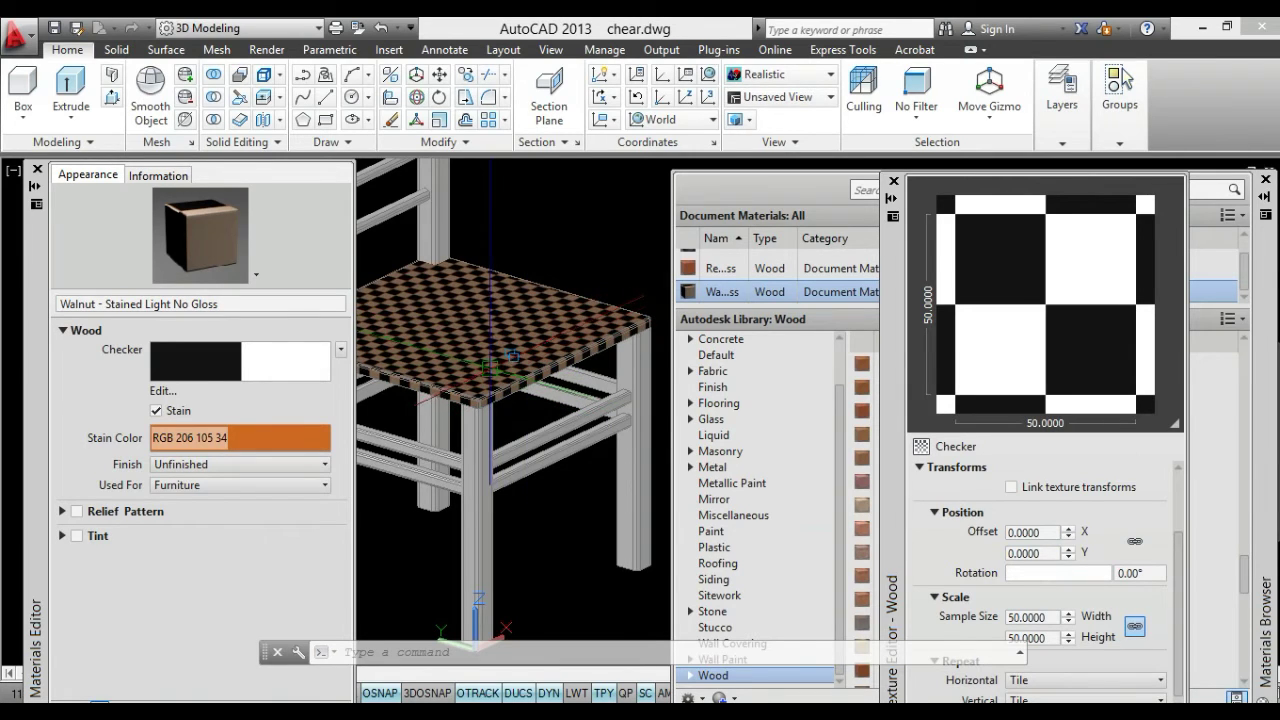
Adjust the walnut stain colour's luminance to RGB 229 152 97 and accept it
click(314, 442)
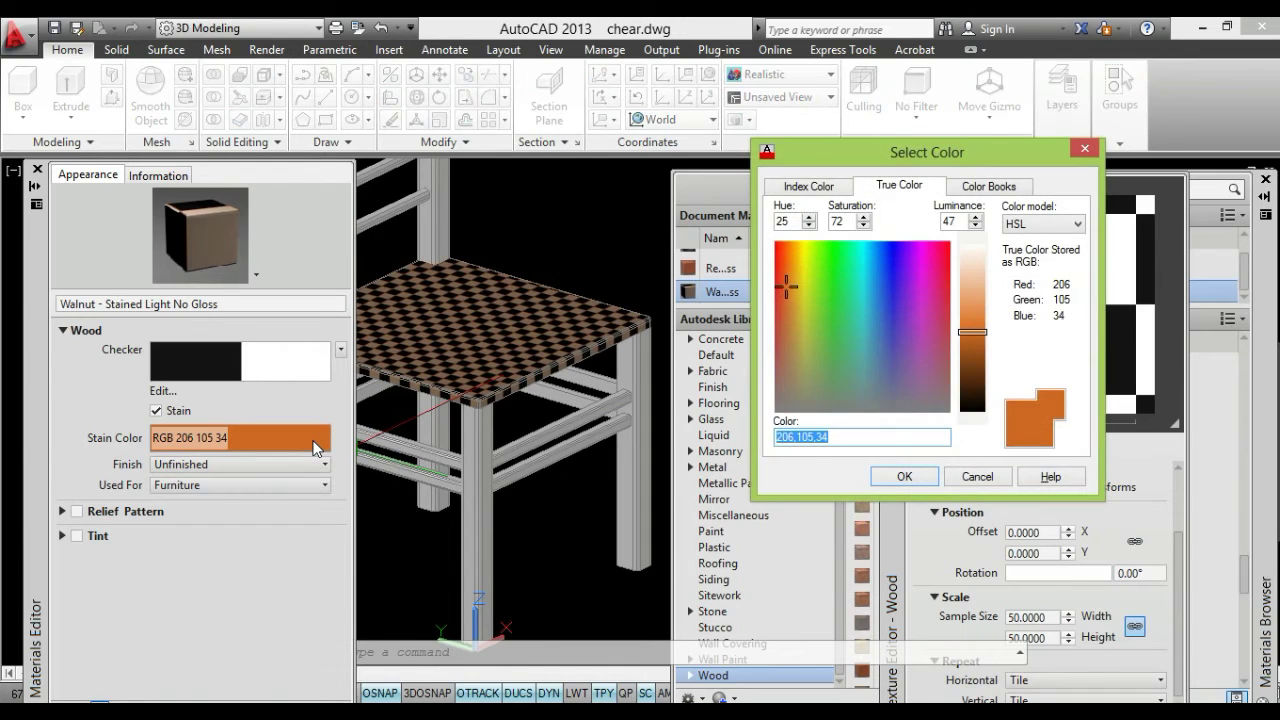
drag(966, 341, 962, 270)
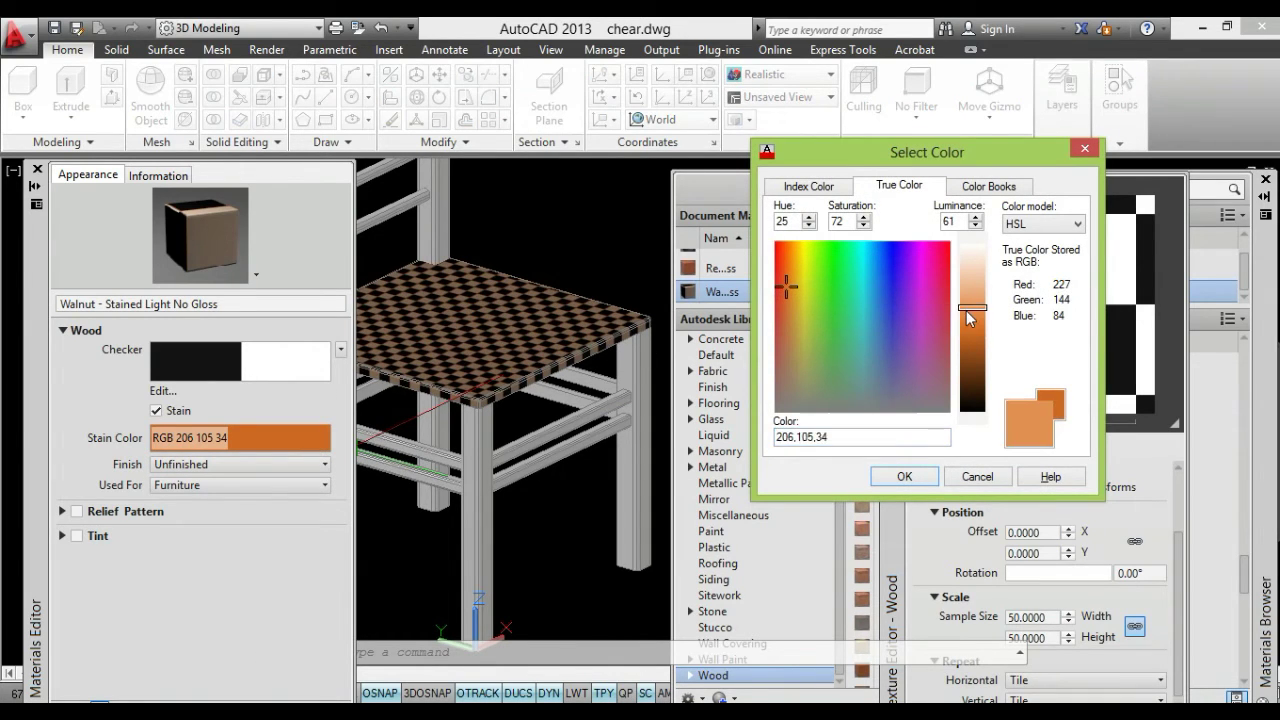
drag(962, 270, 966, 290)
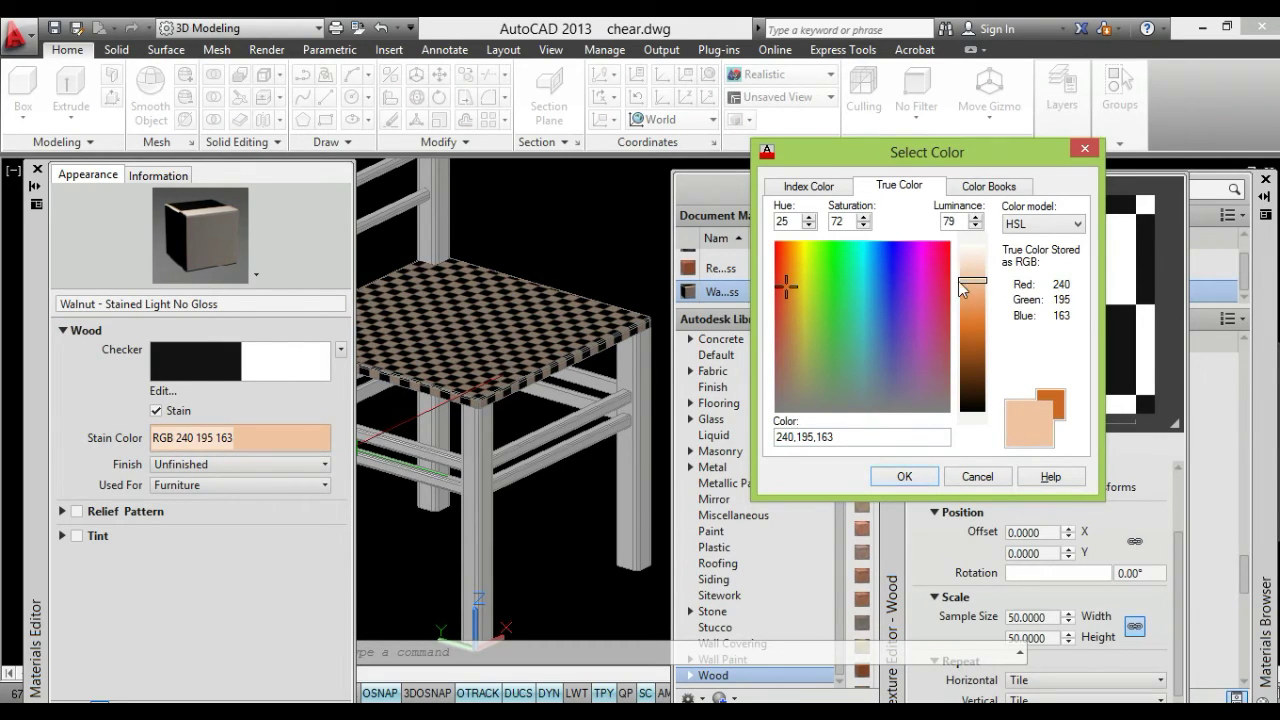
drag(958, 281, 966, 306)
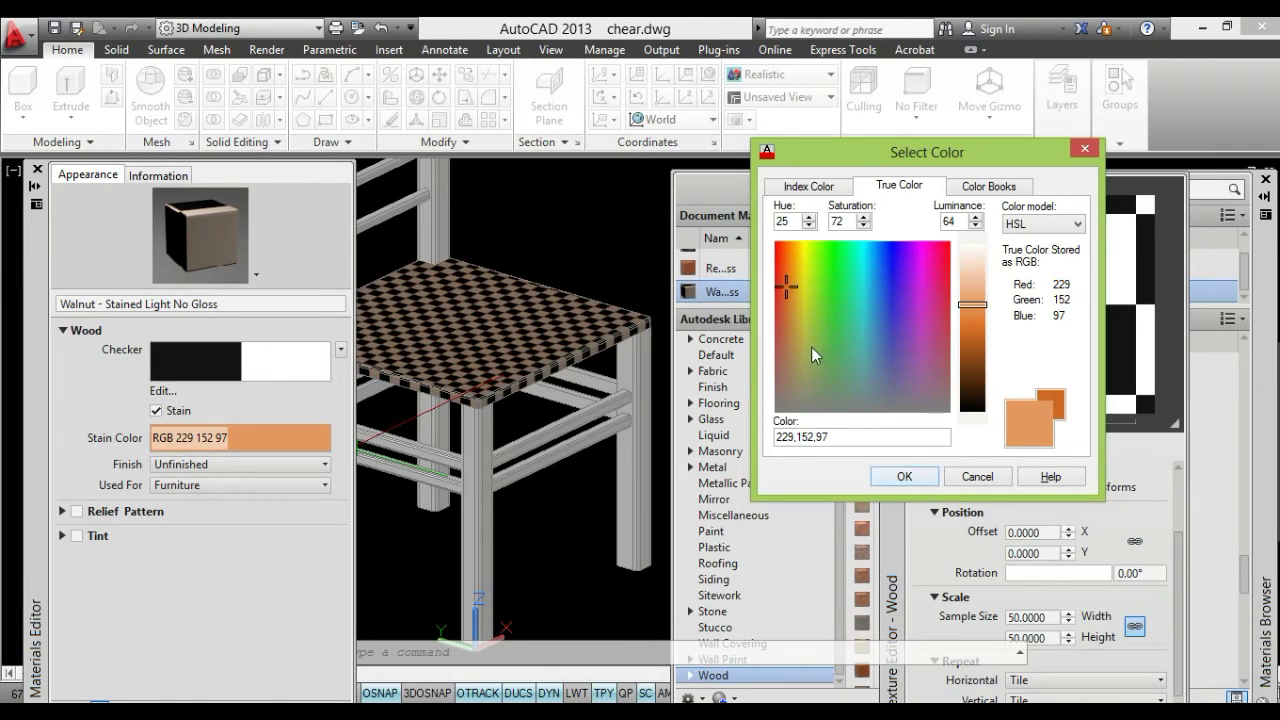
click(922, 477)
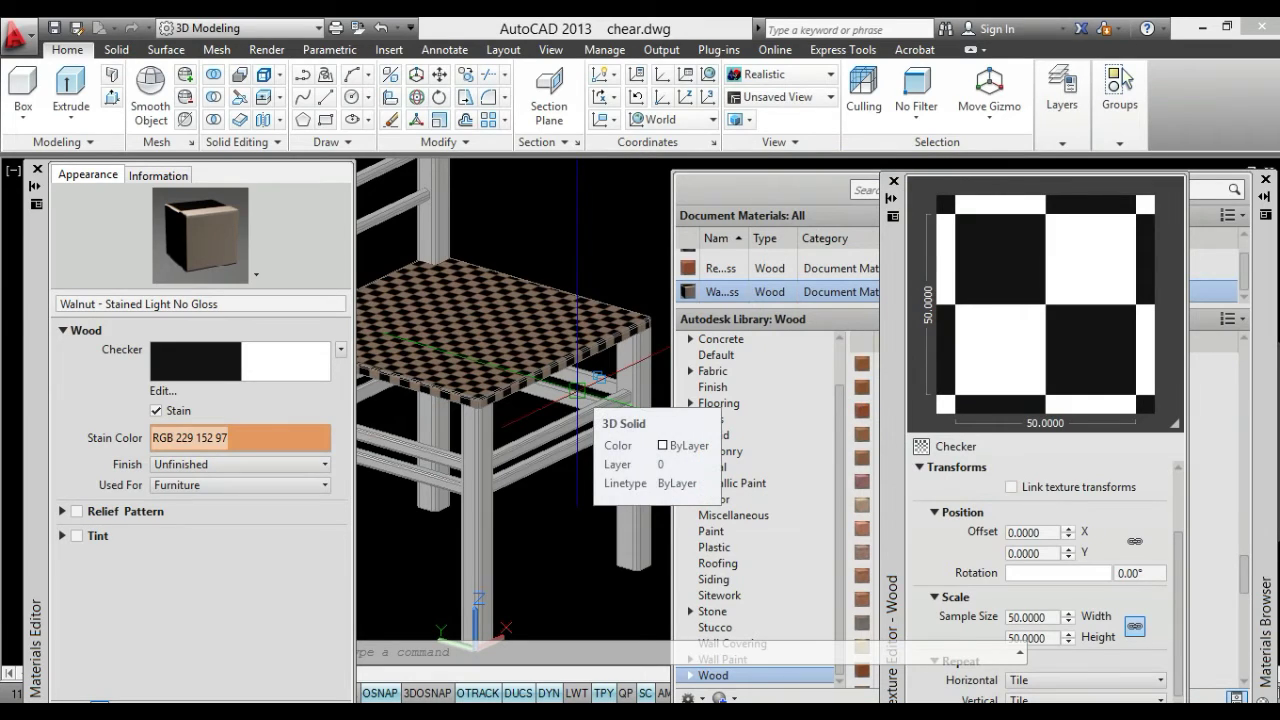
Close the Texture Editor and Materials Editor, keeping the Checker map unchanged
key(Escape)
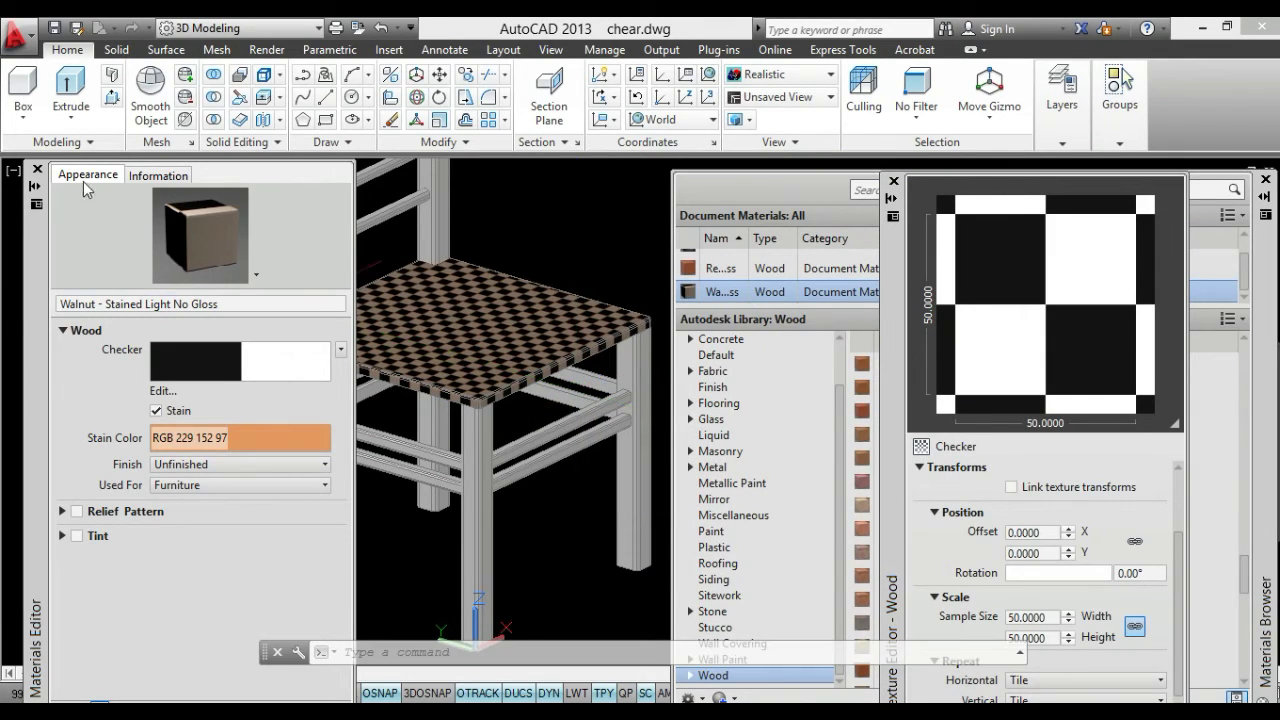
click(341, 349)
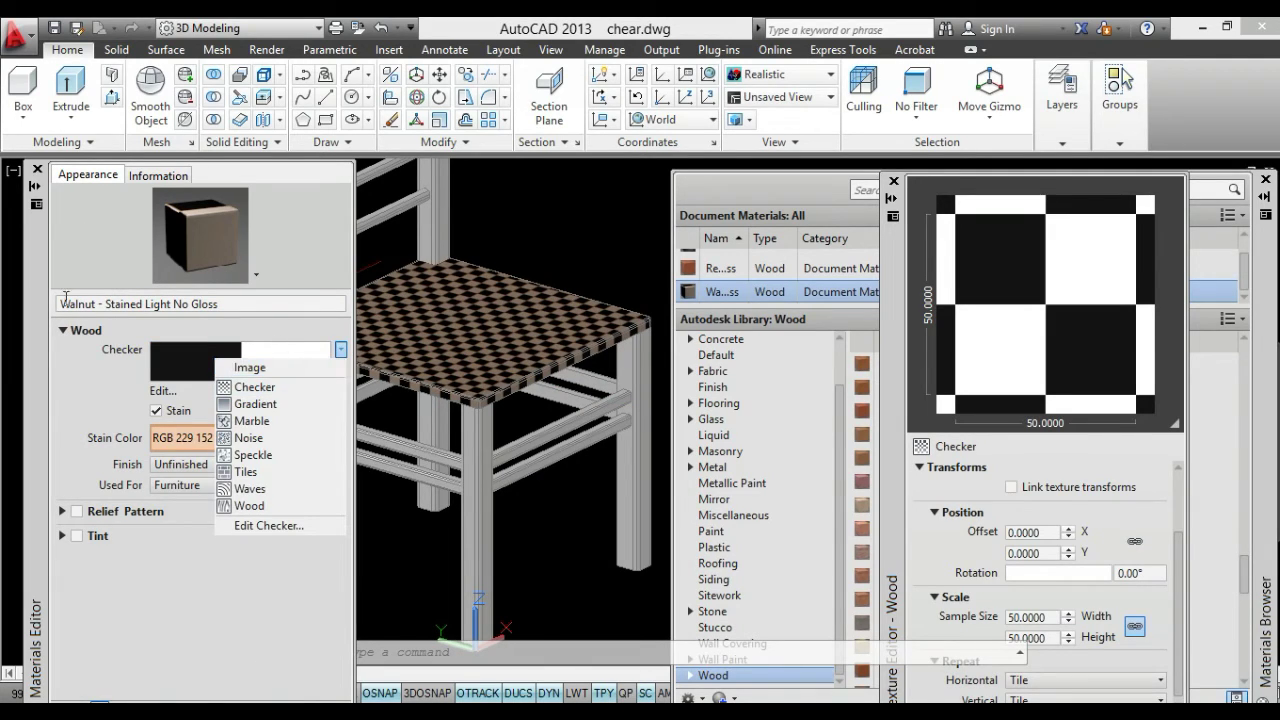
click(894, 186)
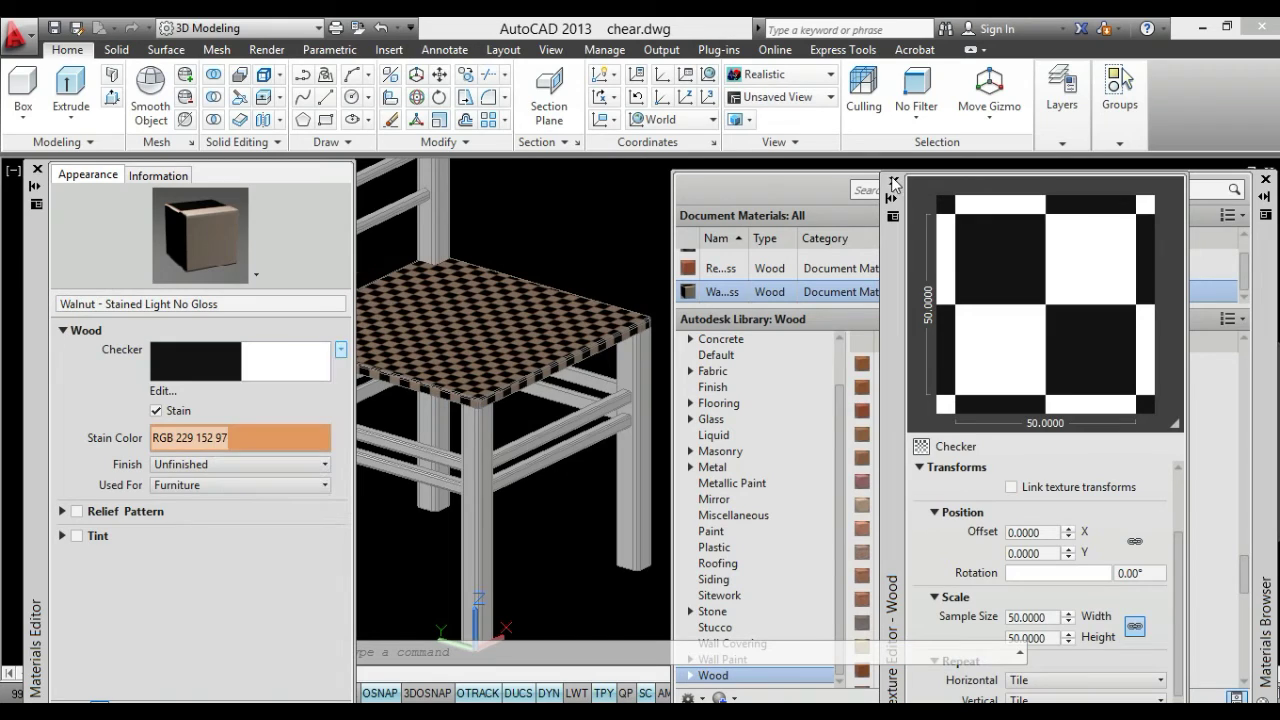
click(891, 184)
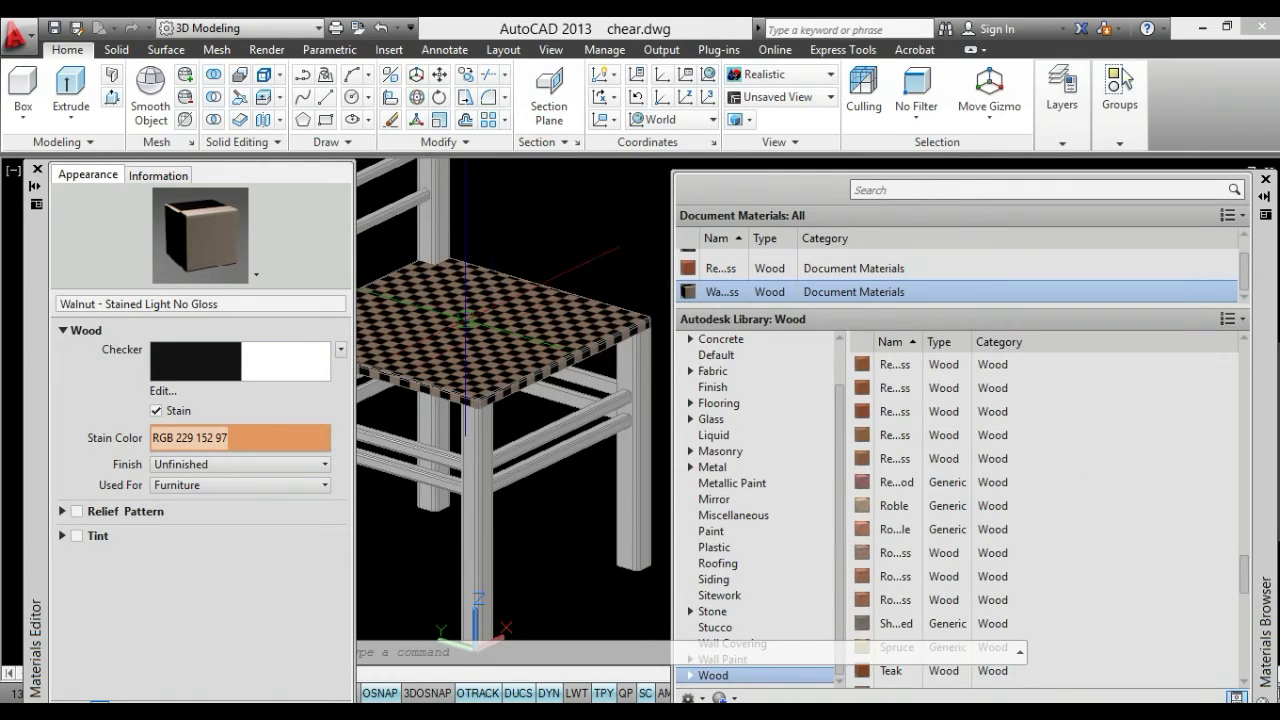
click(37, 170)
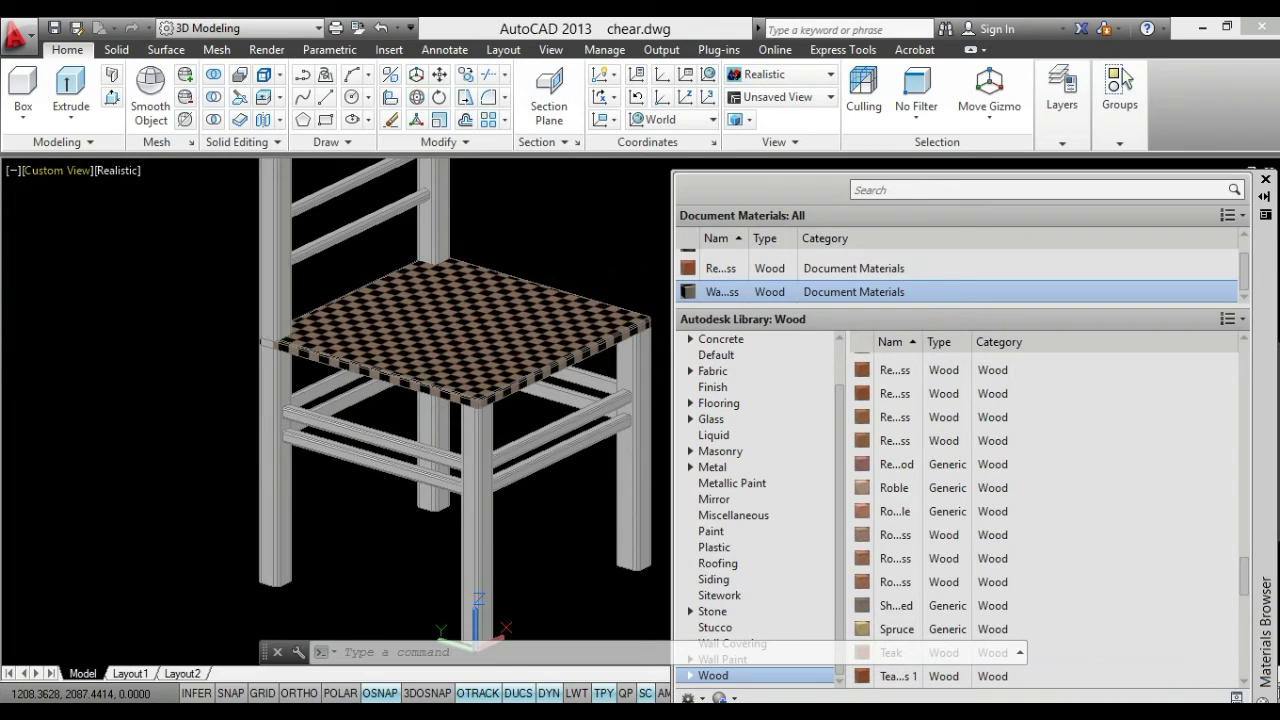
Zoom and pan onto the checker seat and backrest, then begin typing the MA alias
scroll(472, 503, up, 1)
scroll(468, 512, up, 1)
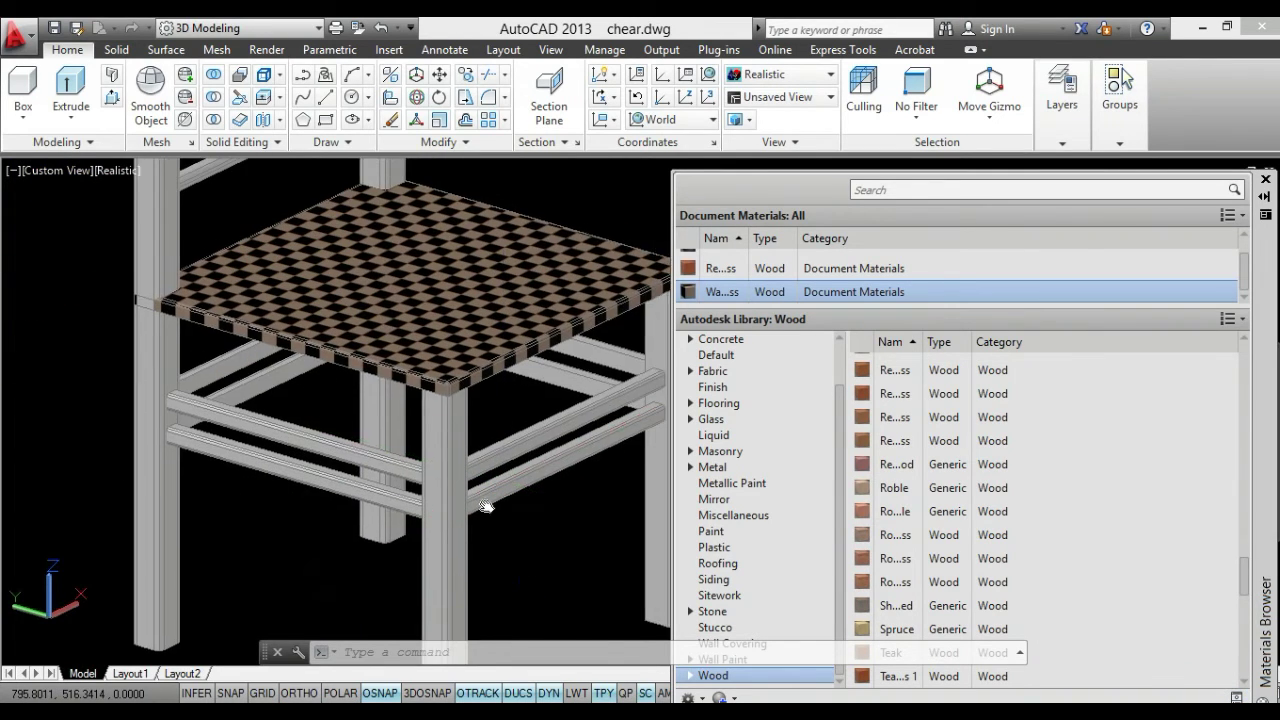
scroll(465, 521, up, 1)
middle_drag(465, 521, 385, 481)
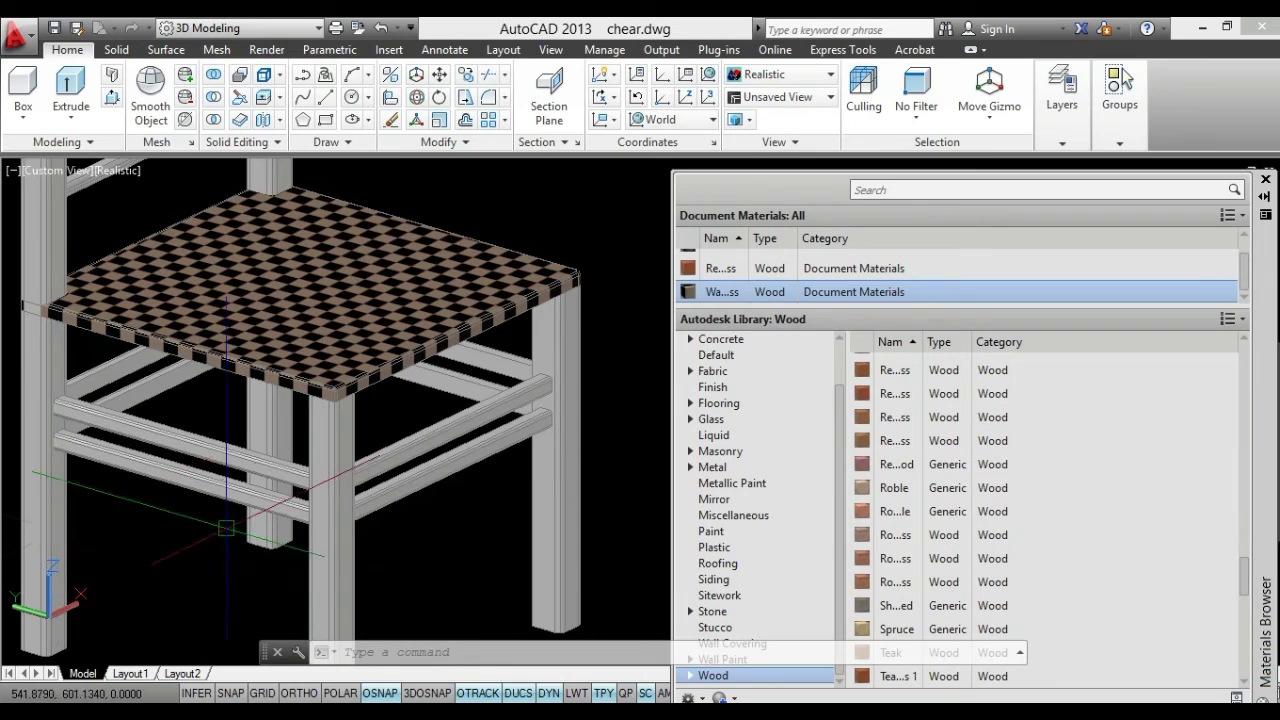
middle_drag(226, 527, 331, 590)
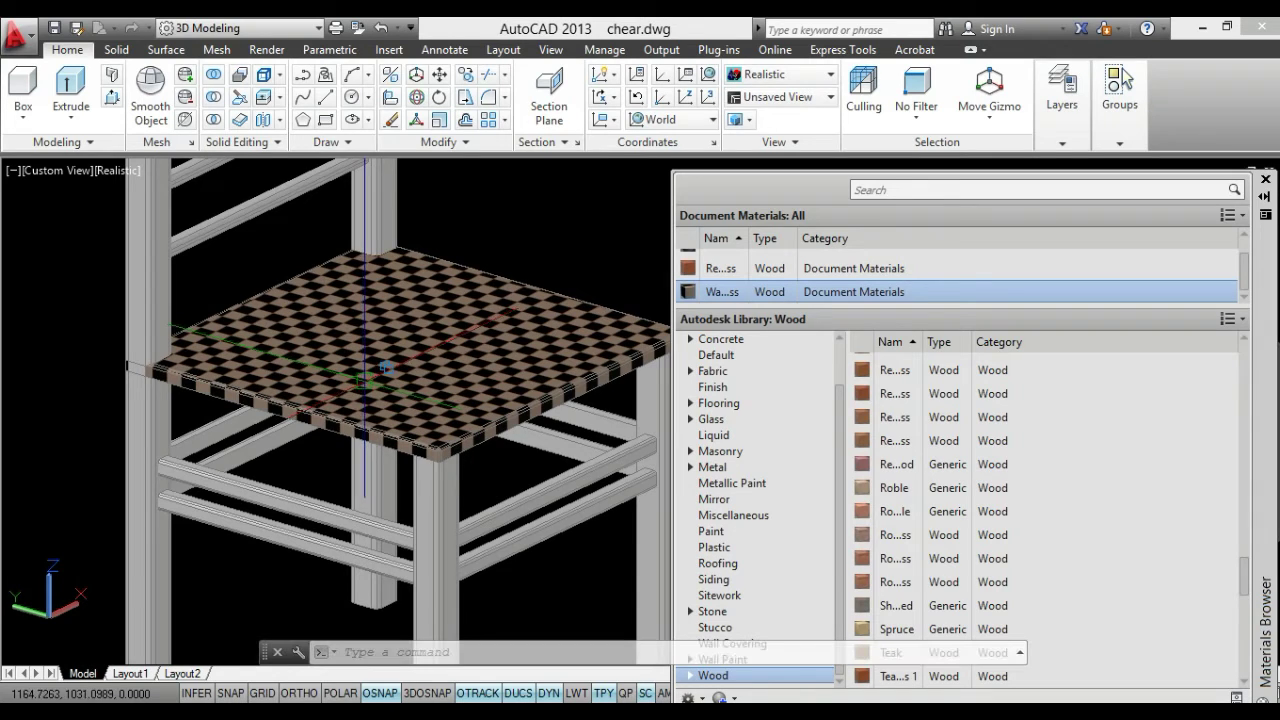
text(MA)
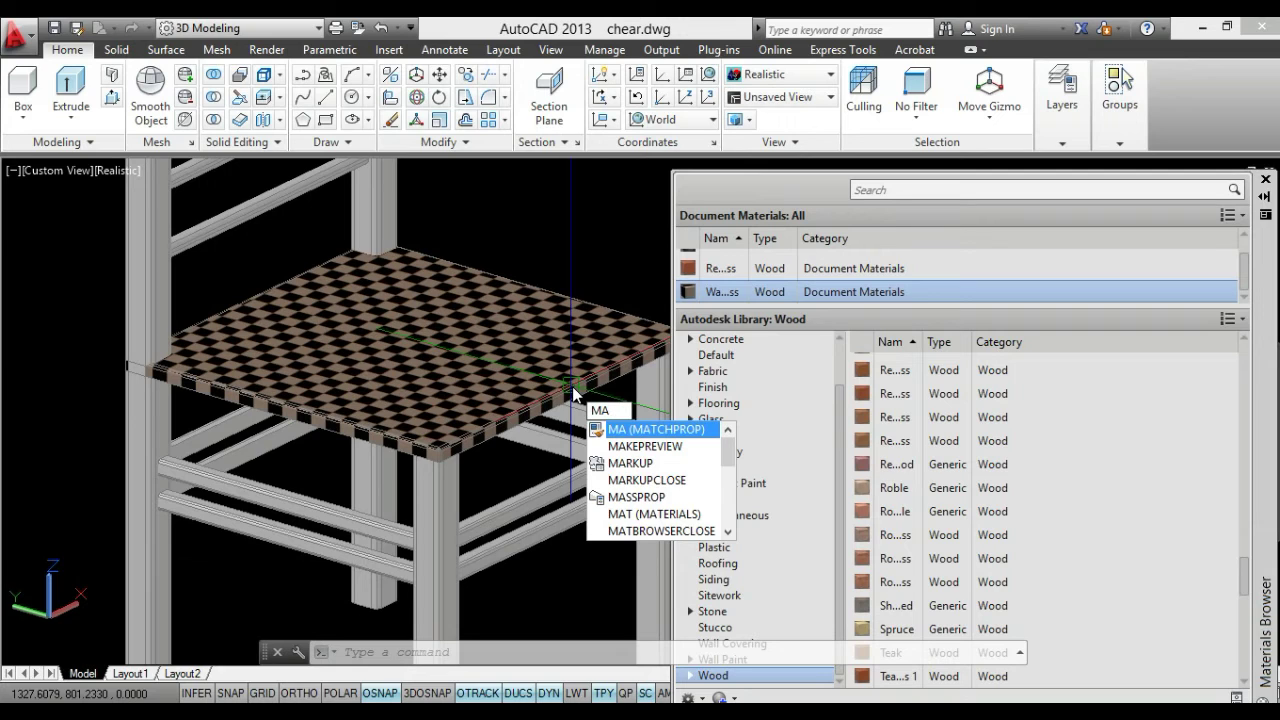
Run MATCHPROP from the checker seat onto the six lower side and back rails
key(Return)
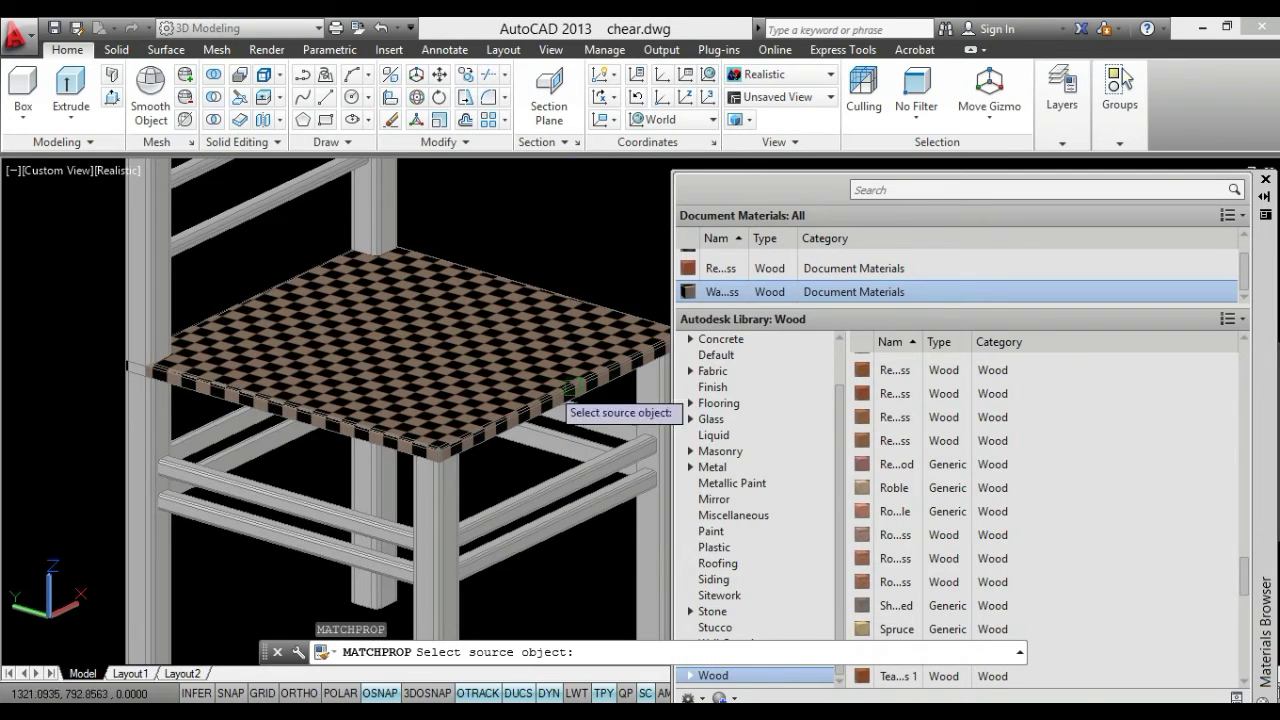
click(430, 374)
middle_drag(445, 397, 385, 310)
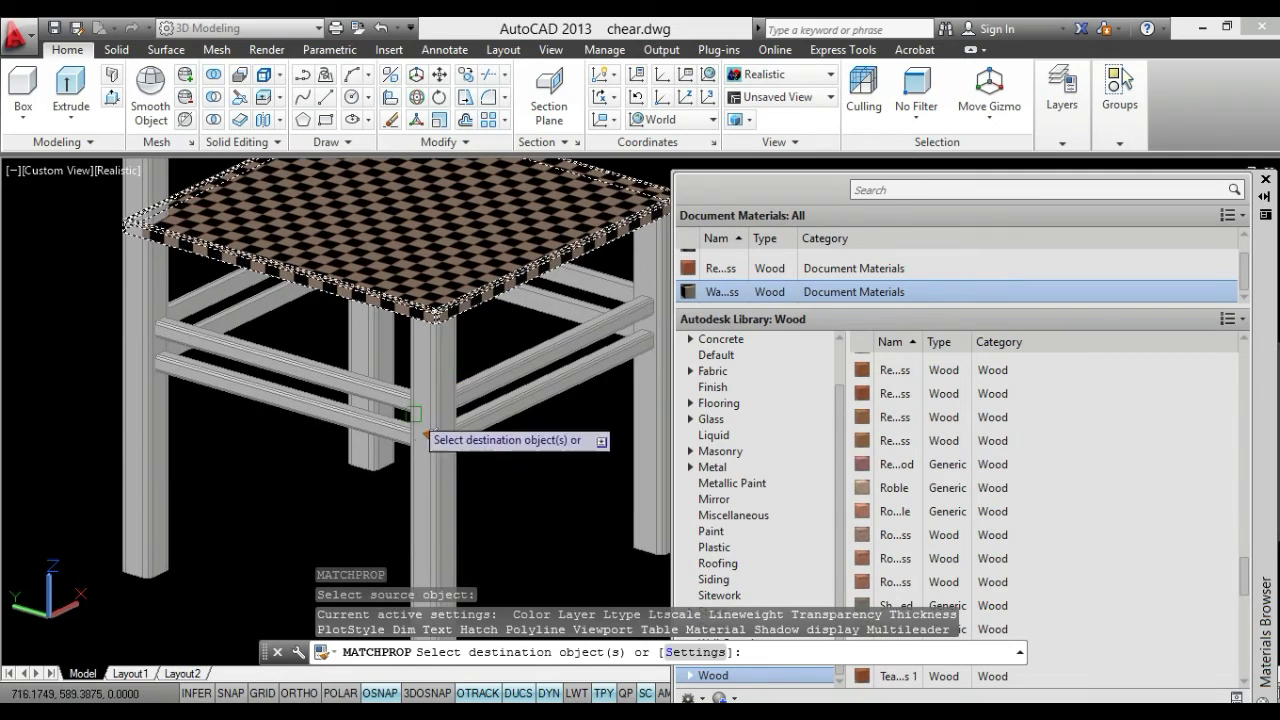
middle_drag(346, 419, 394, 505)
click(358, 440)
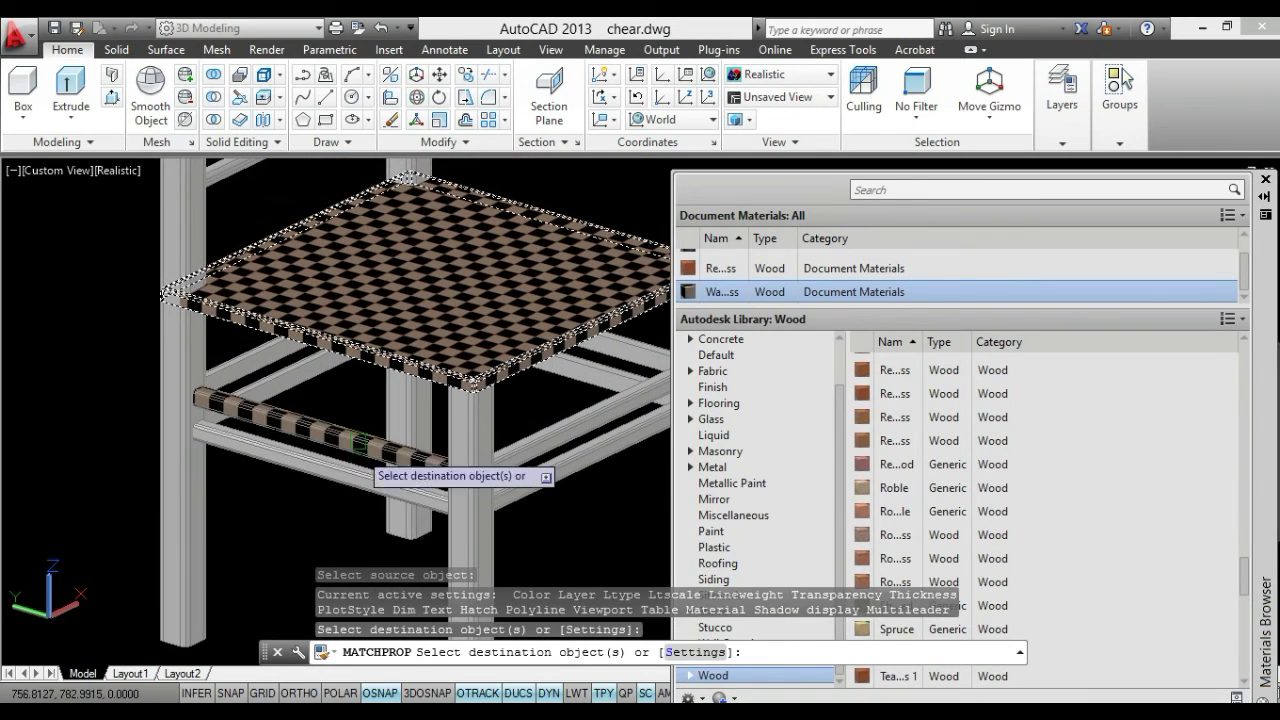
click(368, 479)
middle_drag(405, 484, 340, 539)
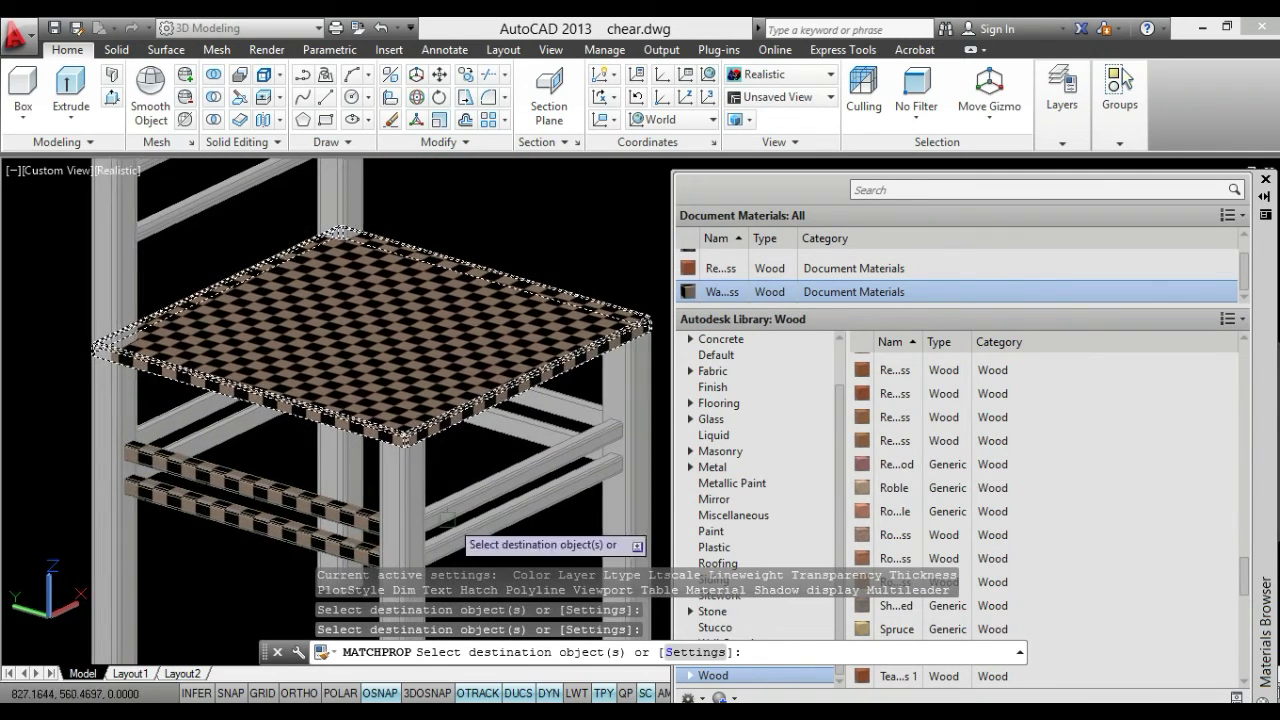
click(501, 492)
click(506, 510)
click(541, 410)
click(200, 420)
Match the checker material onto the backrest's arched top rail and end the command
middle_drag(273, 270, 343, 395)
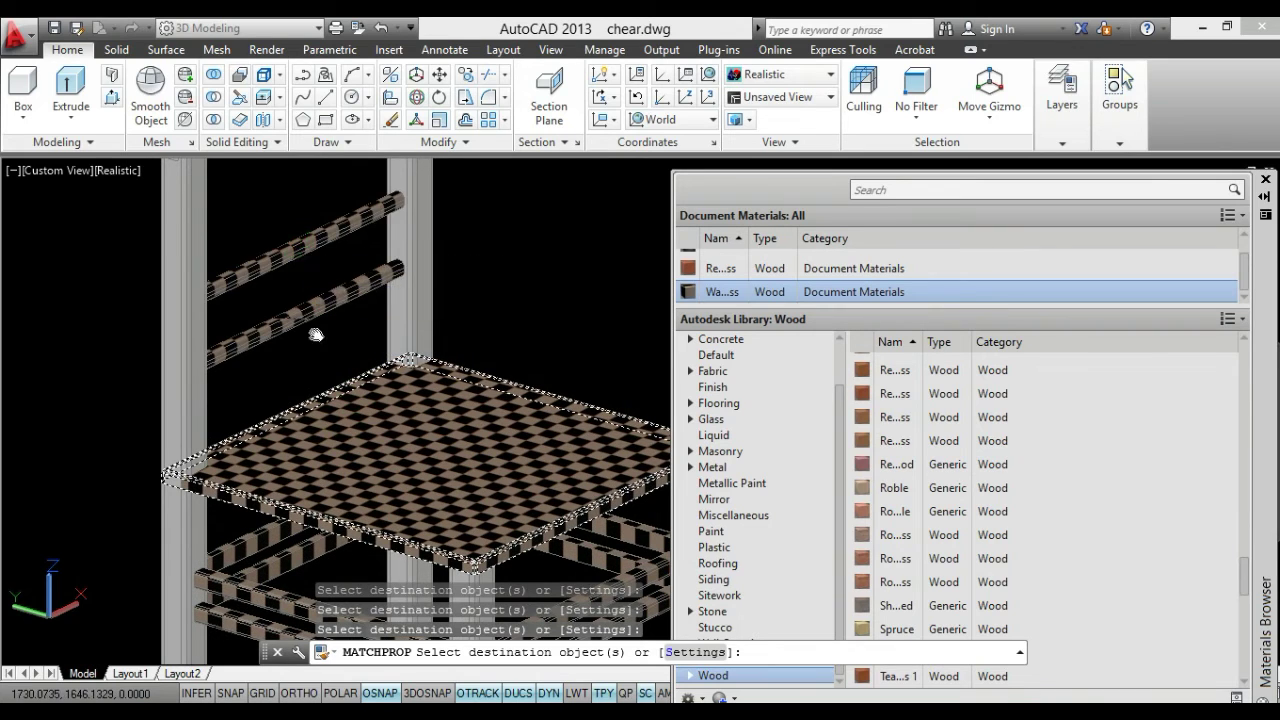
middle_drag(317, 335, 352, 293)
click(345, 270)
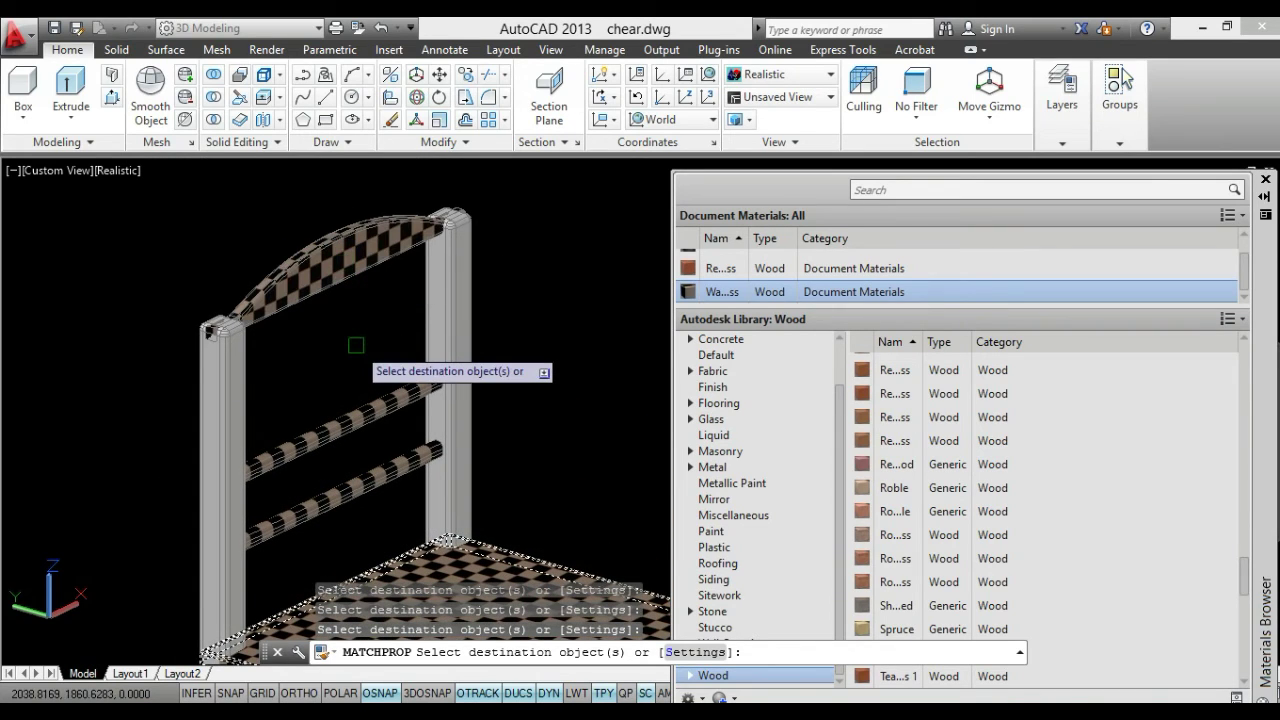
key(Escape)
scroll(447, 483, down, 5)
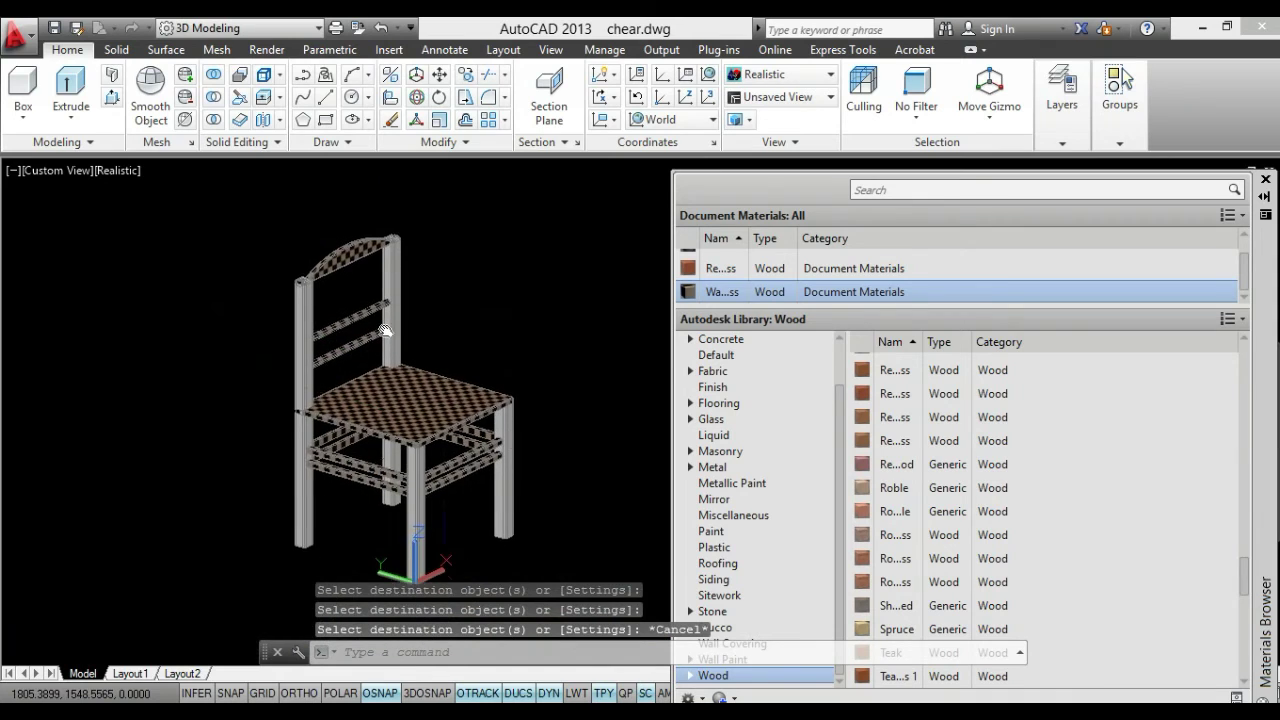
scroll(447, 483, up, 2)
Assign the first wood library material to the front-right chair leg
scroll(455, 520, up, 2)
scroll(457, 528, up, 2)
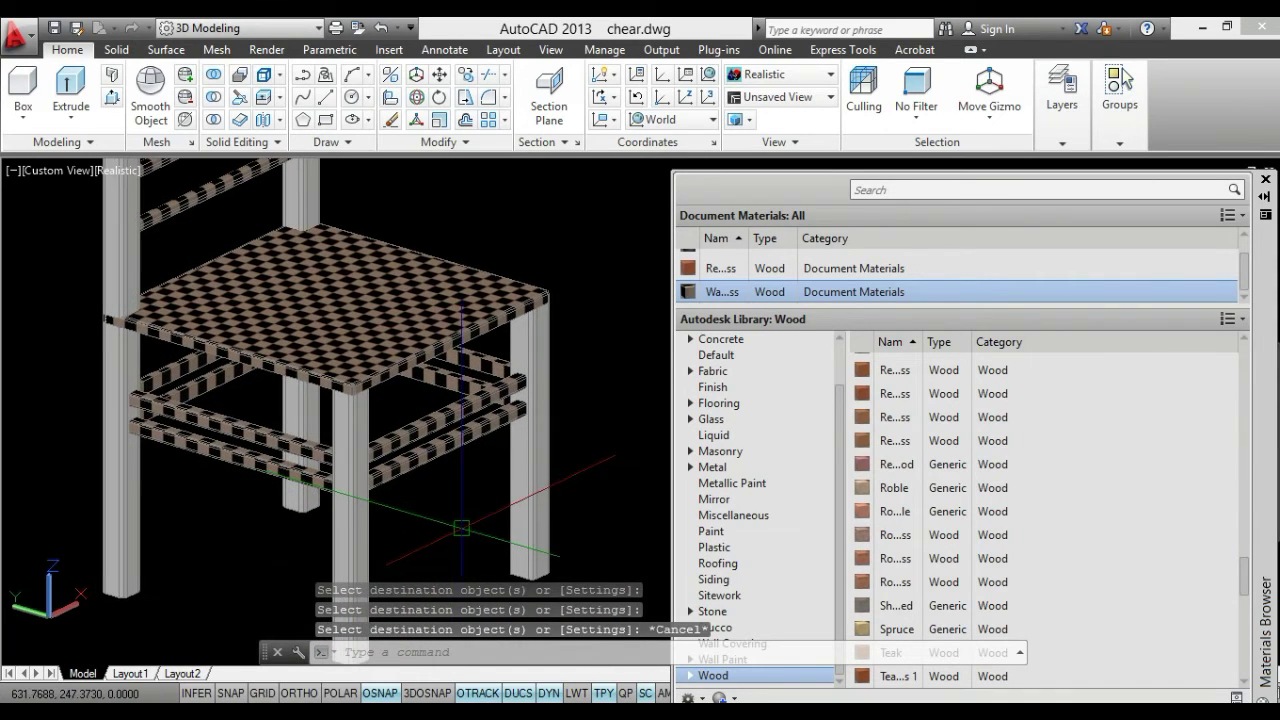
scroll(784, 469, up, 1)
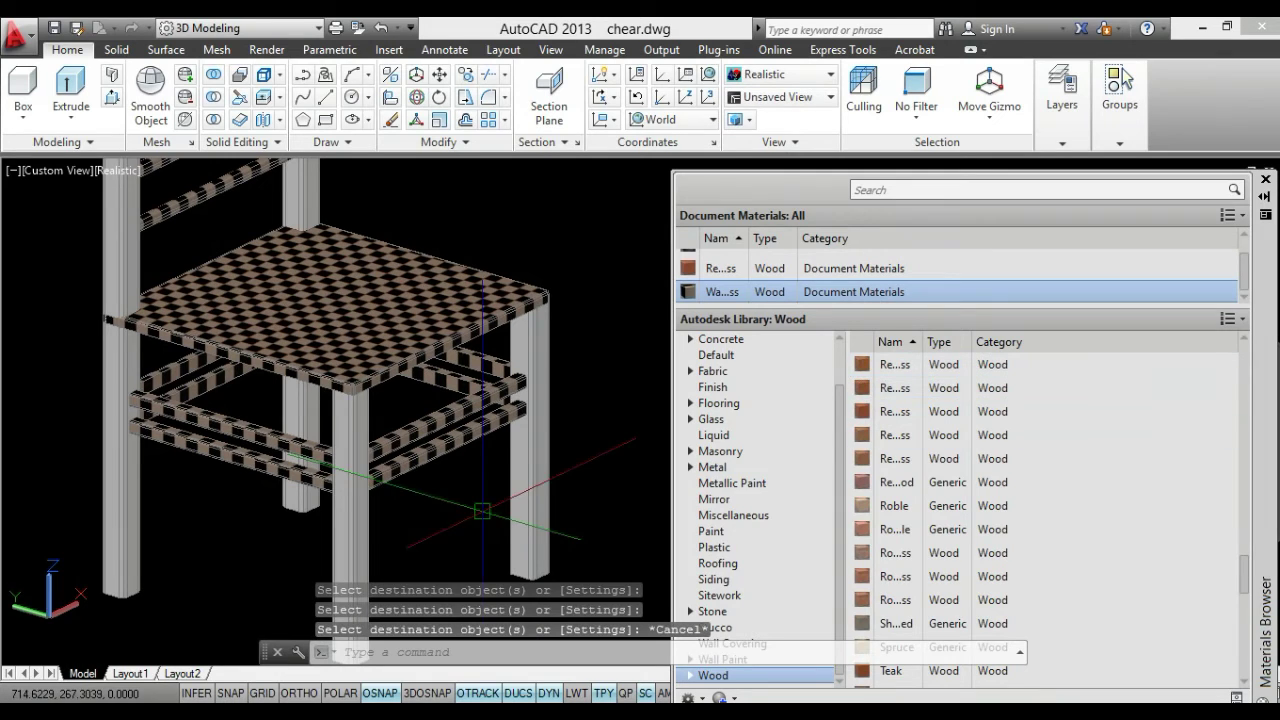
click(533, 500)
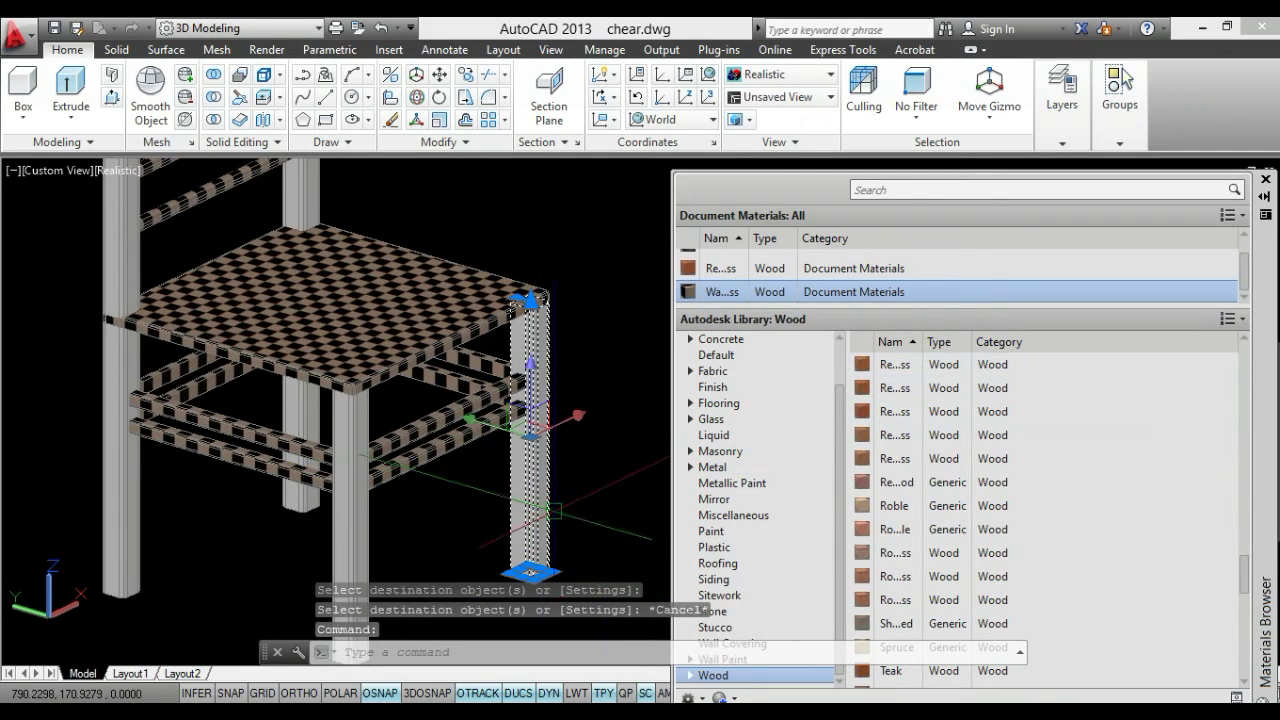
mouse_move(893, 364)
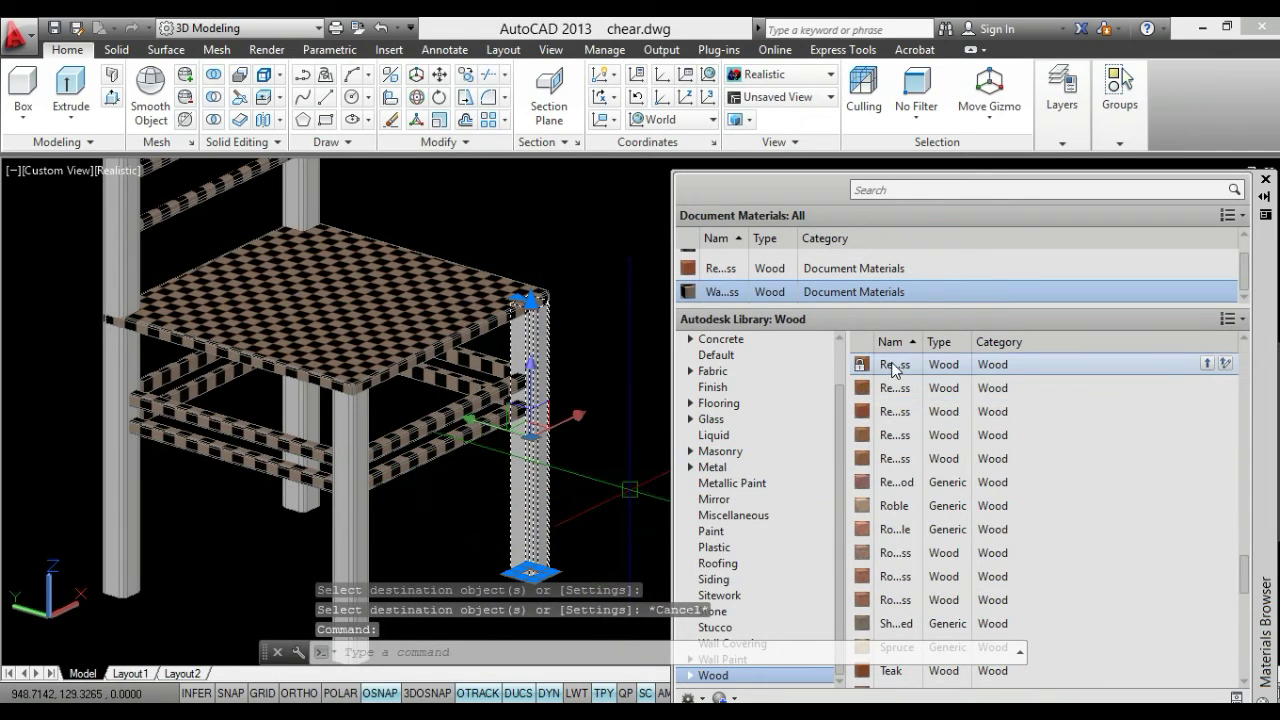
right_click(911, 366)
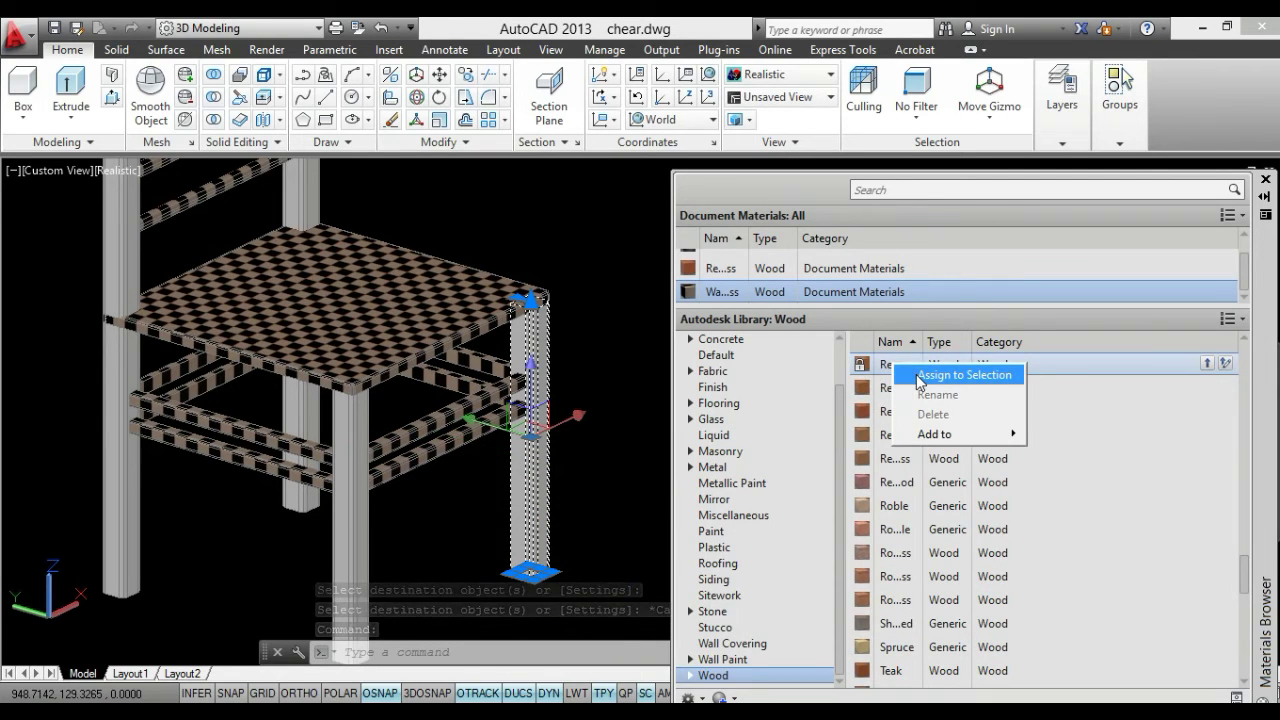
click(918, 376)
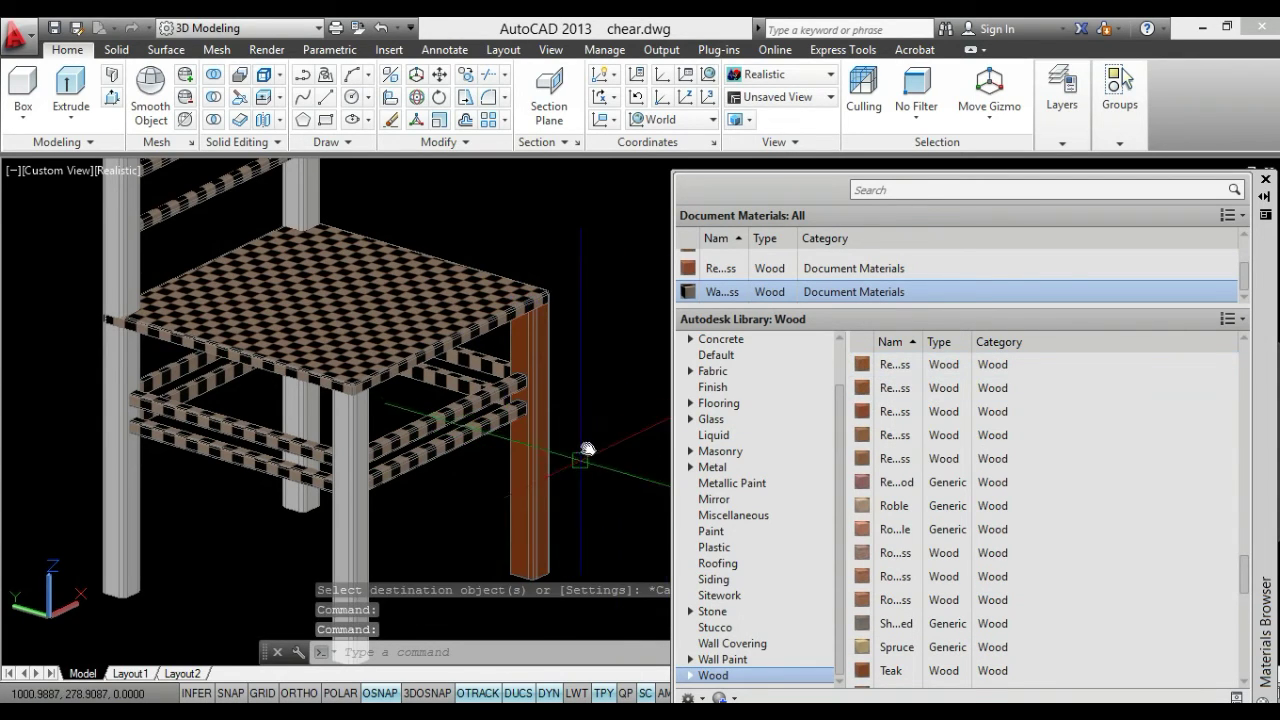
Reassign the front-right leg to the Roble wood material and open Roble for editing
middle_drag(571, 457, 623, 409)
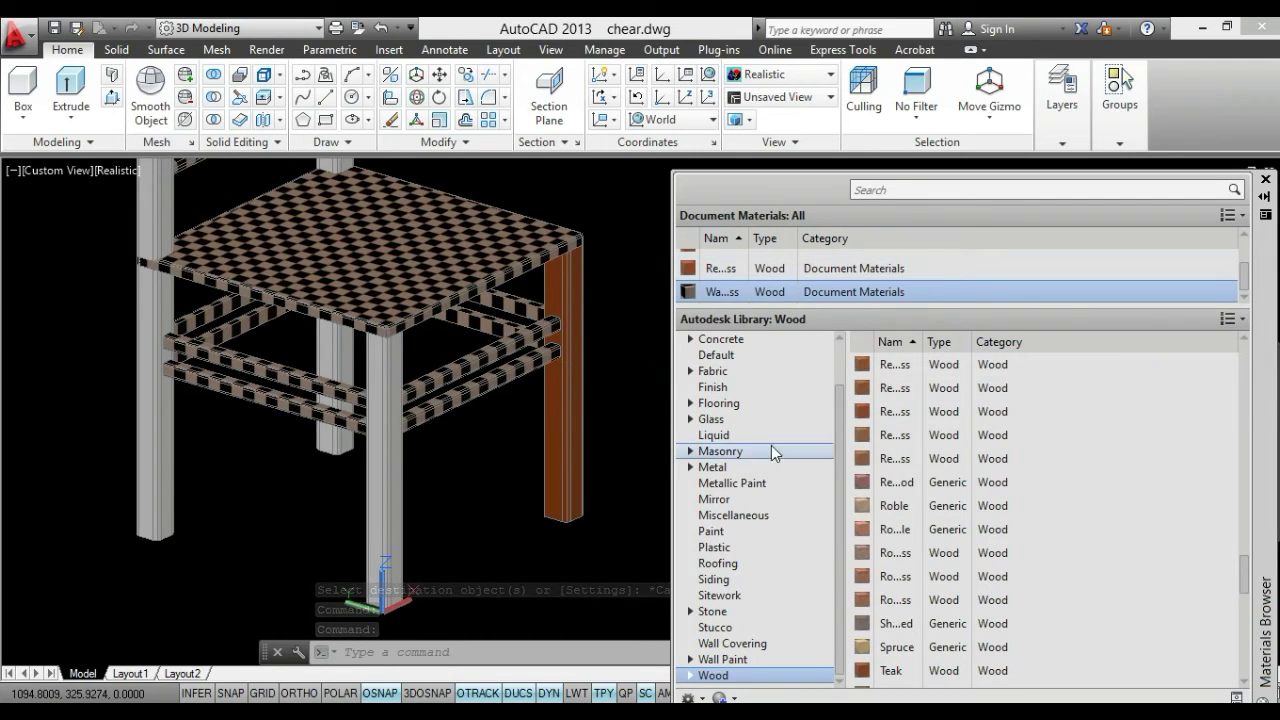
click(565, 400)
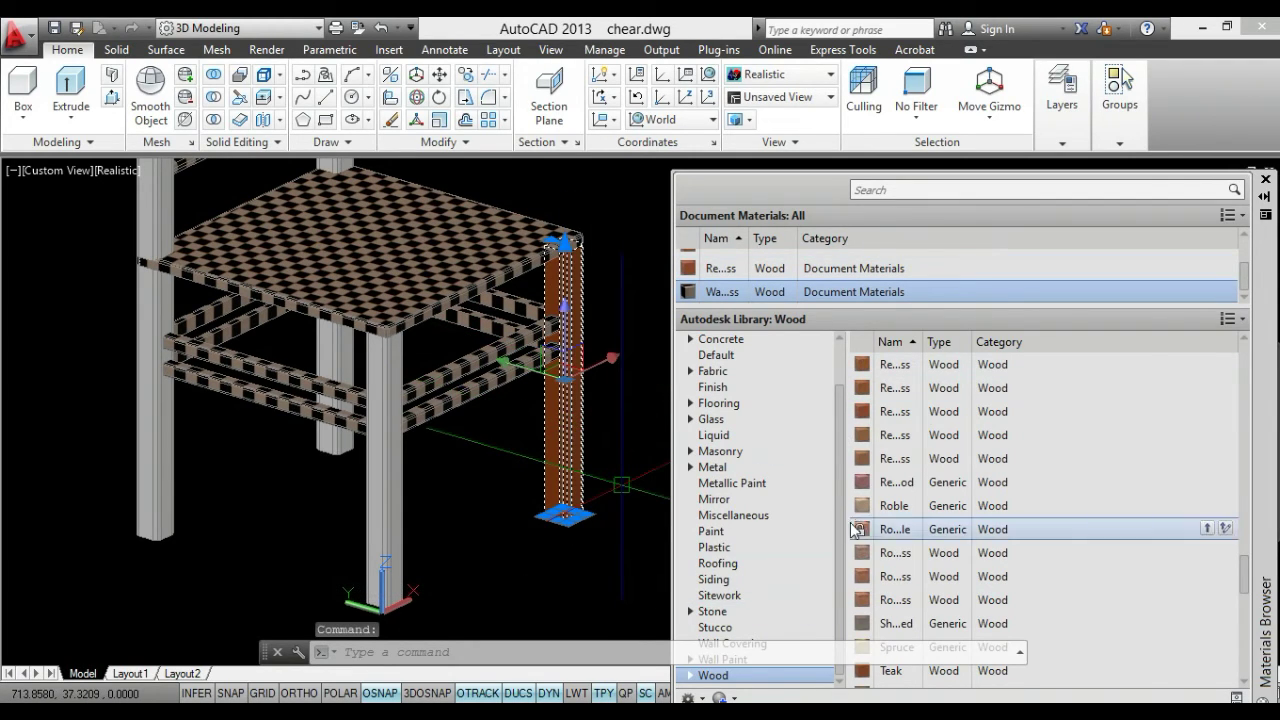
right_click(877, 513)
click(916, 526)
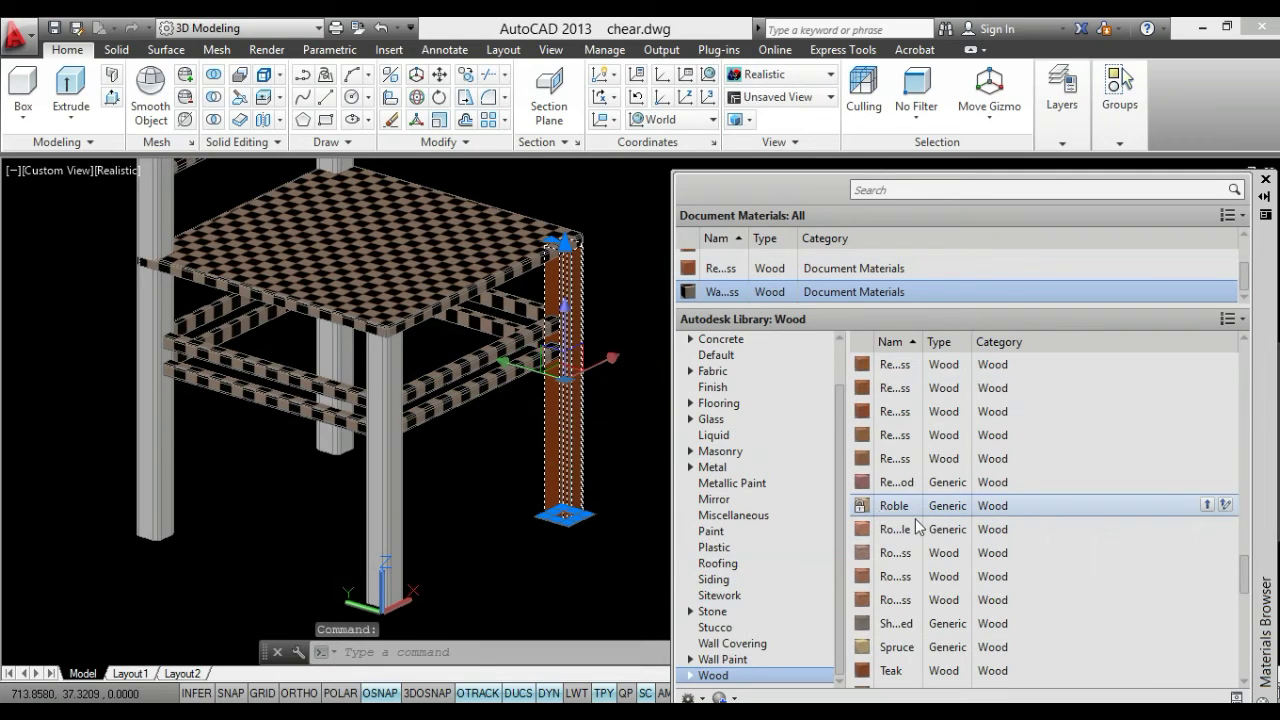
mouse_move(720, 268)
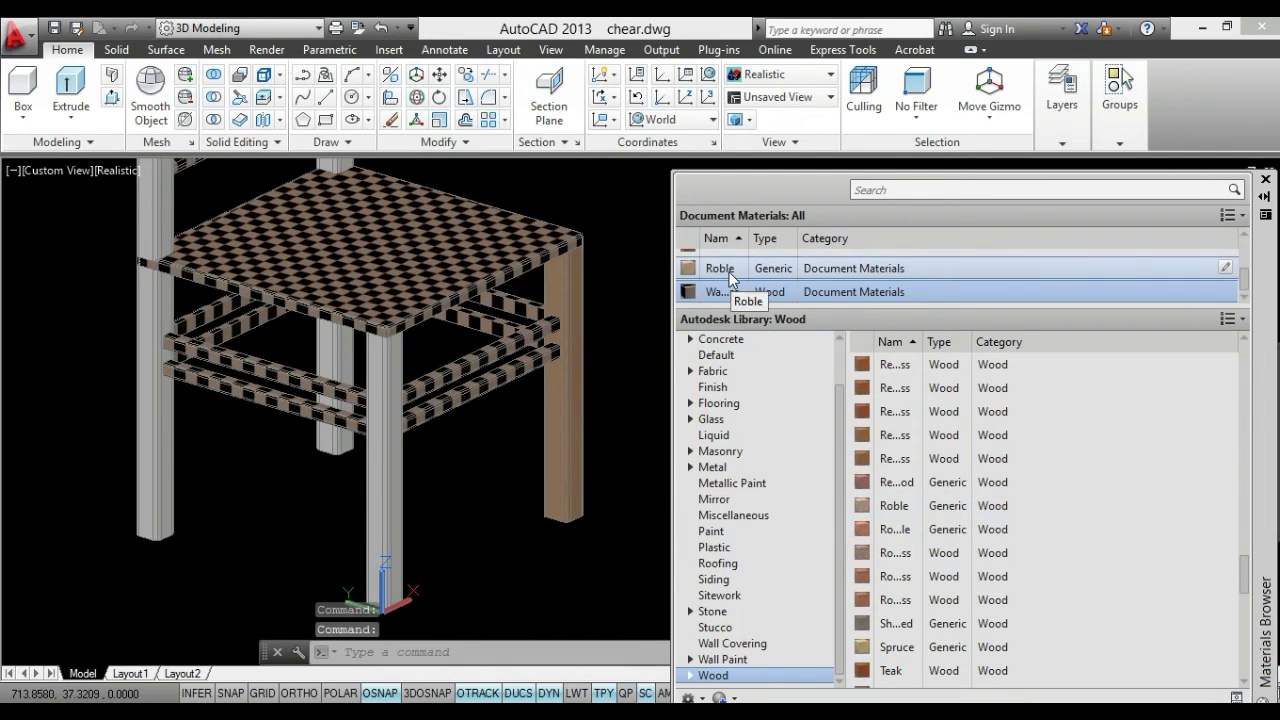
double_click(729, 272)
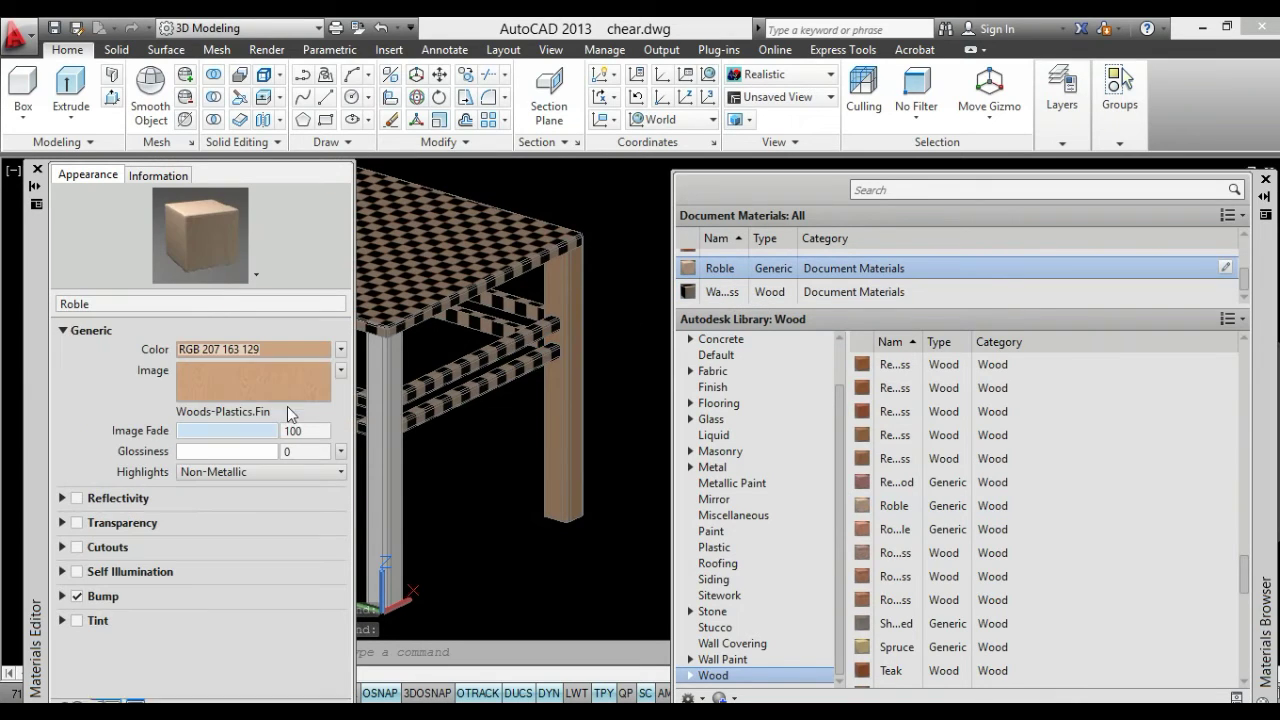
Replace Roble's wood image with a Checker map
click(341, 355)
click(341, 352)
click(341, 352)
click(110, 403)
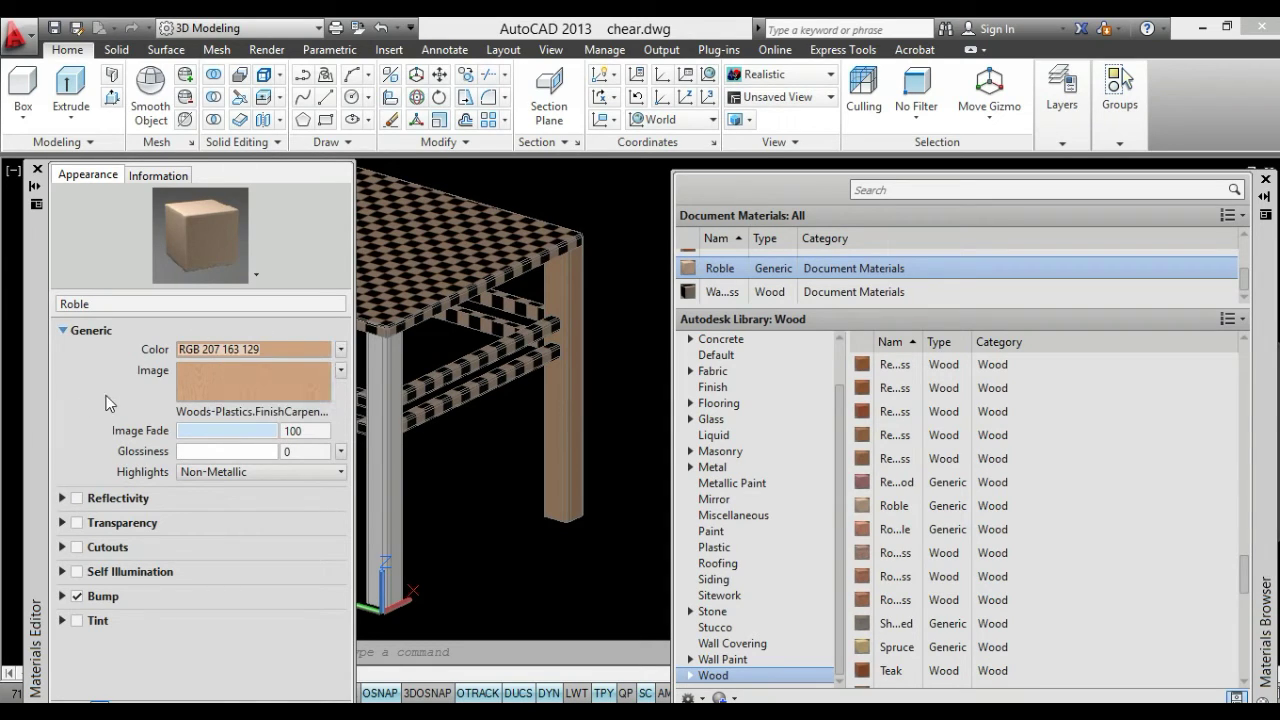
click(341, 372)
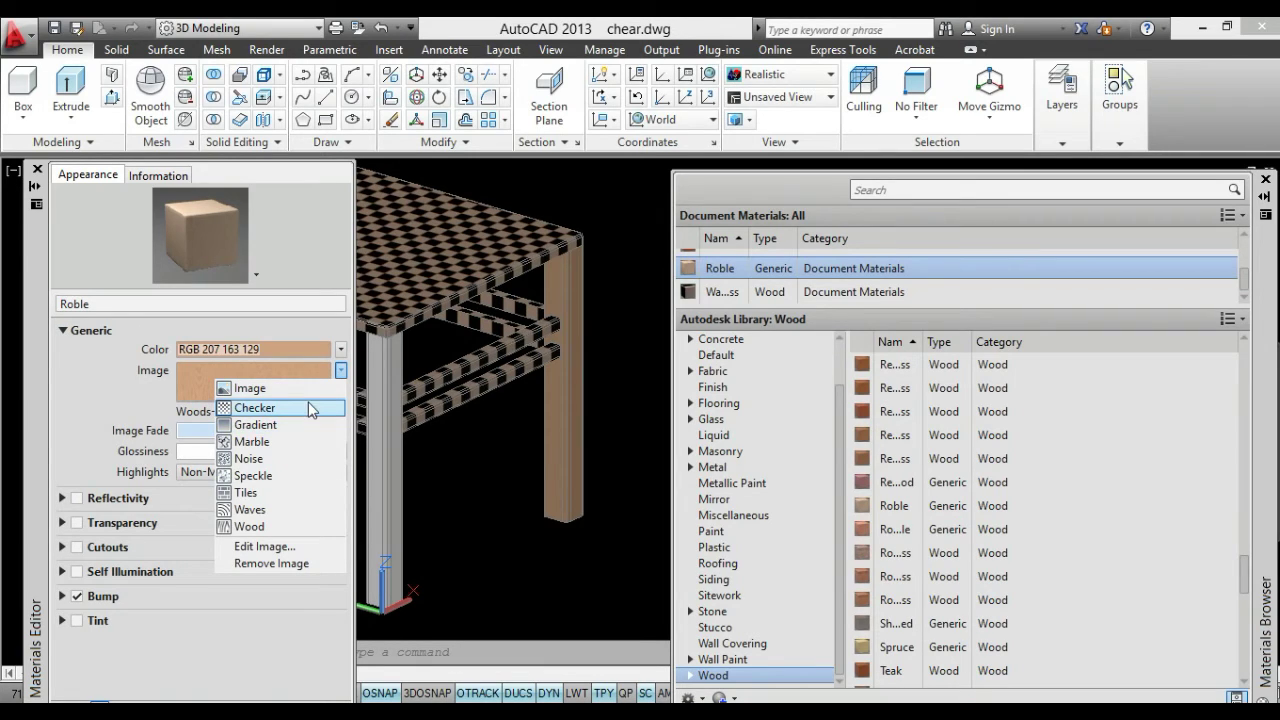
click(319, 407)
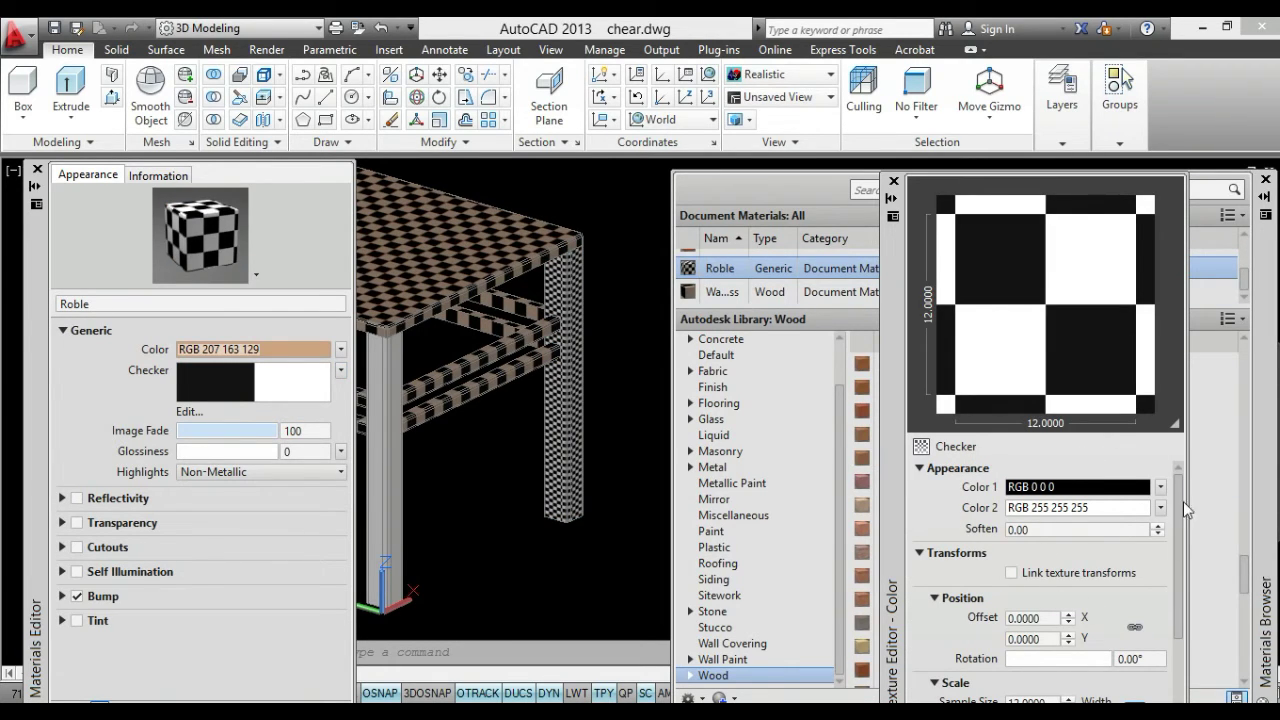
Open Select Color for the first checker colour and adjust its luminance
drag(1180, 502, 1175, 523)
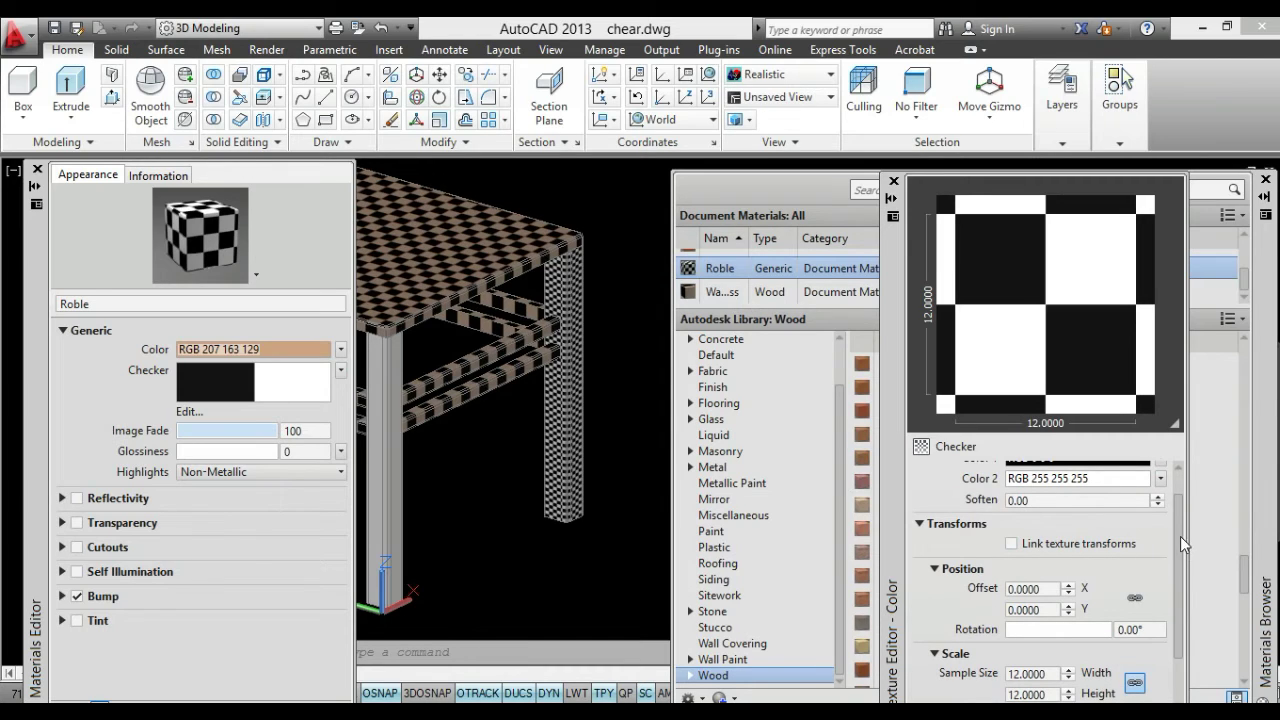
drag(1180, 536, 1173, 568)
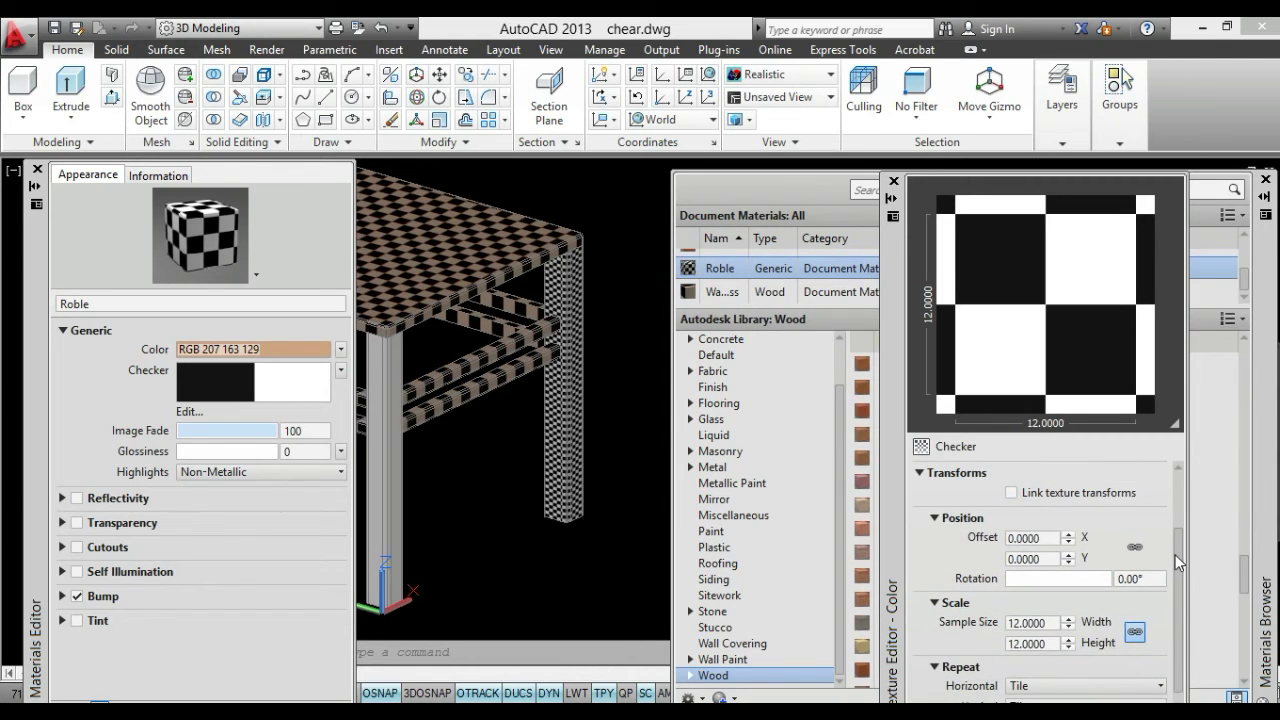
drag(1173, 568, 1172, 500)
click(1107, 490)
click(1107, 490)
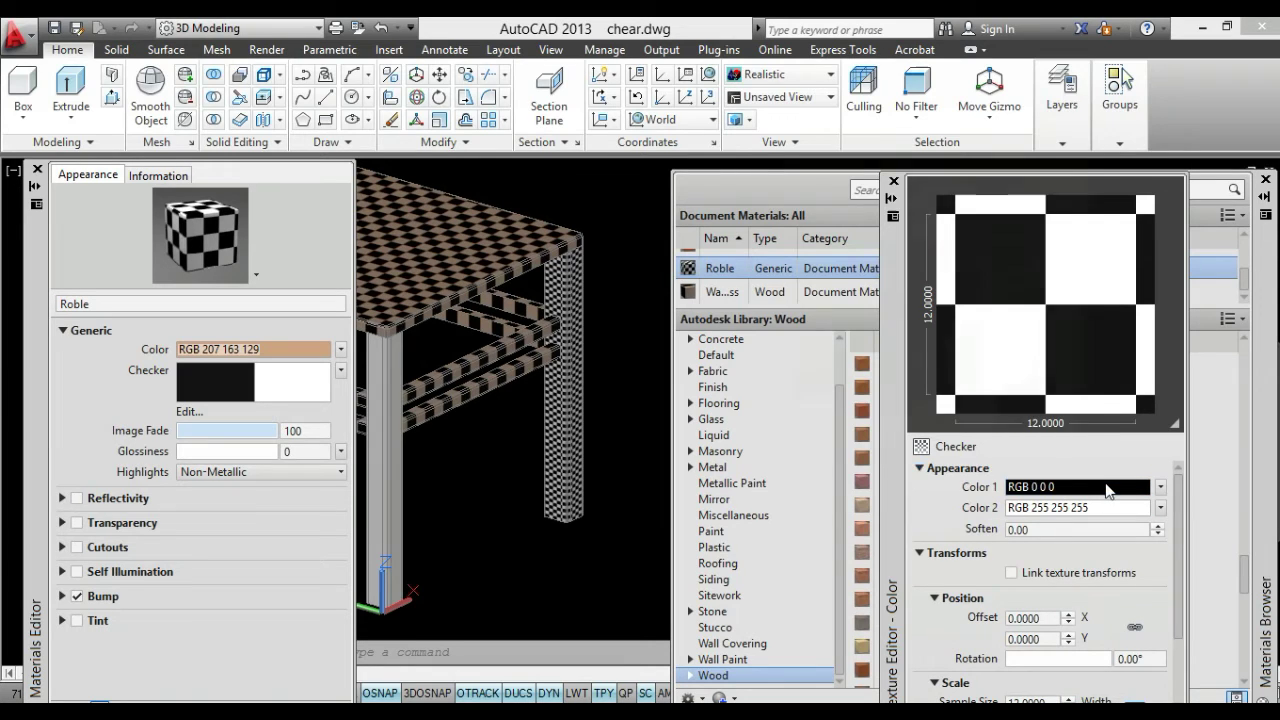
drag(986, 412, 990, 308)
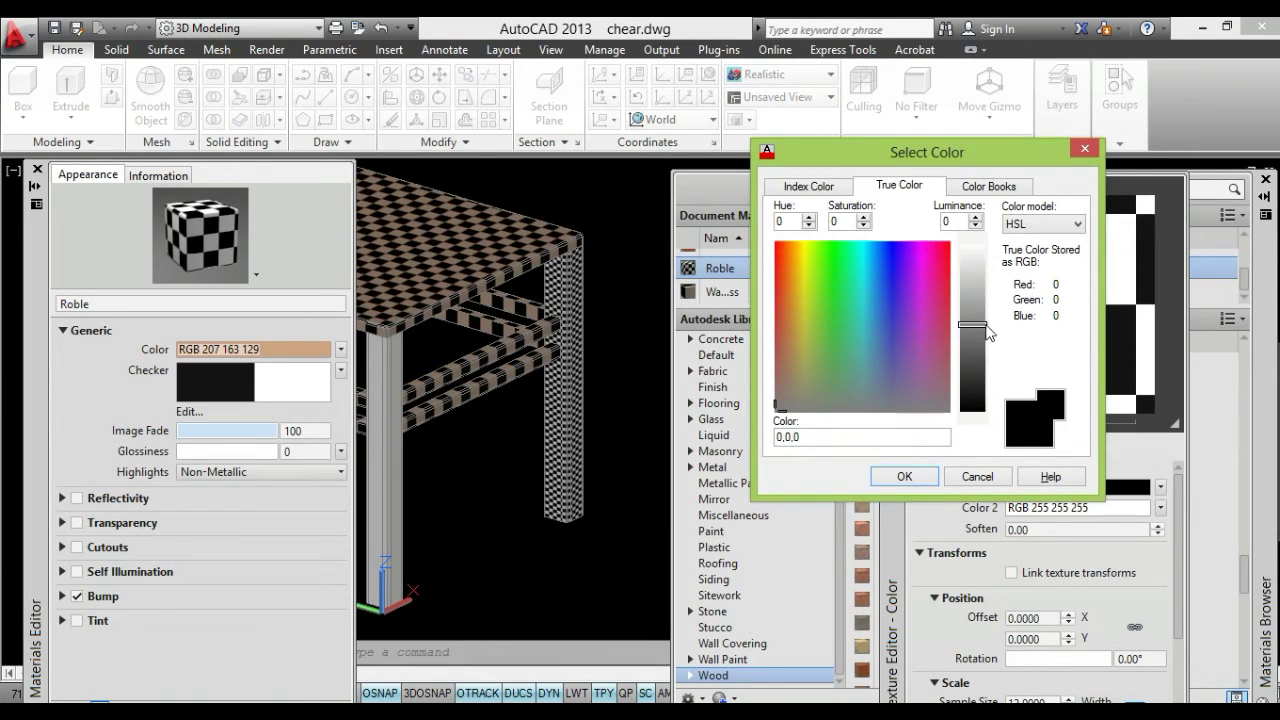
Set the Roble checker colours to black and white and the sample size to 50
click(930, 480)
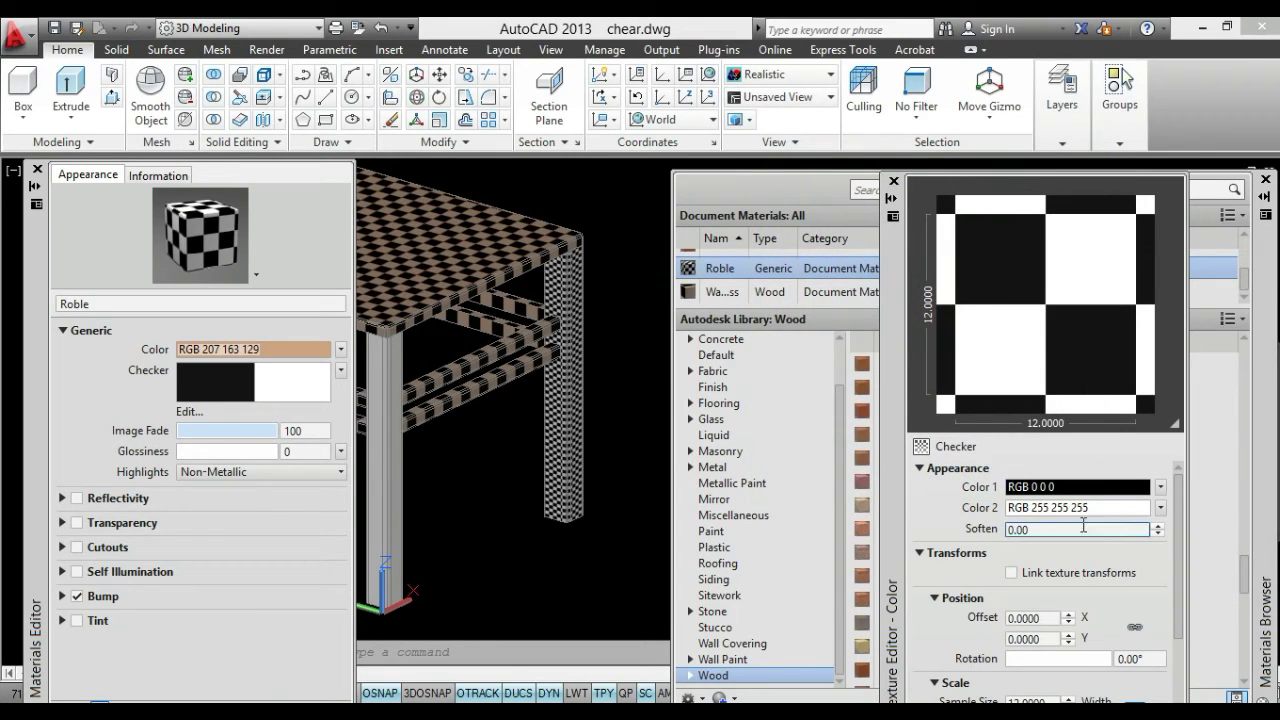
click(1116, 510)
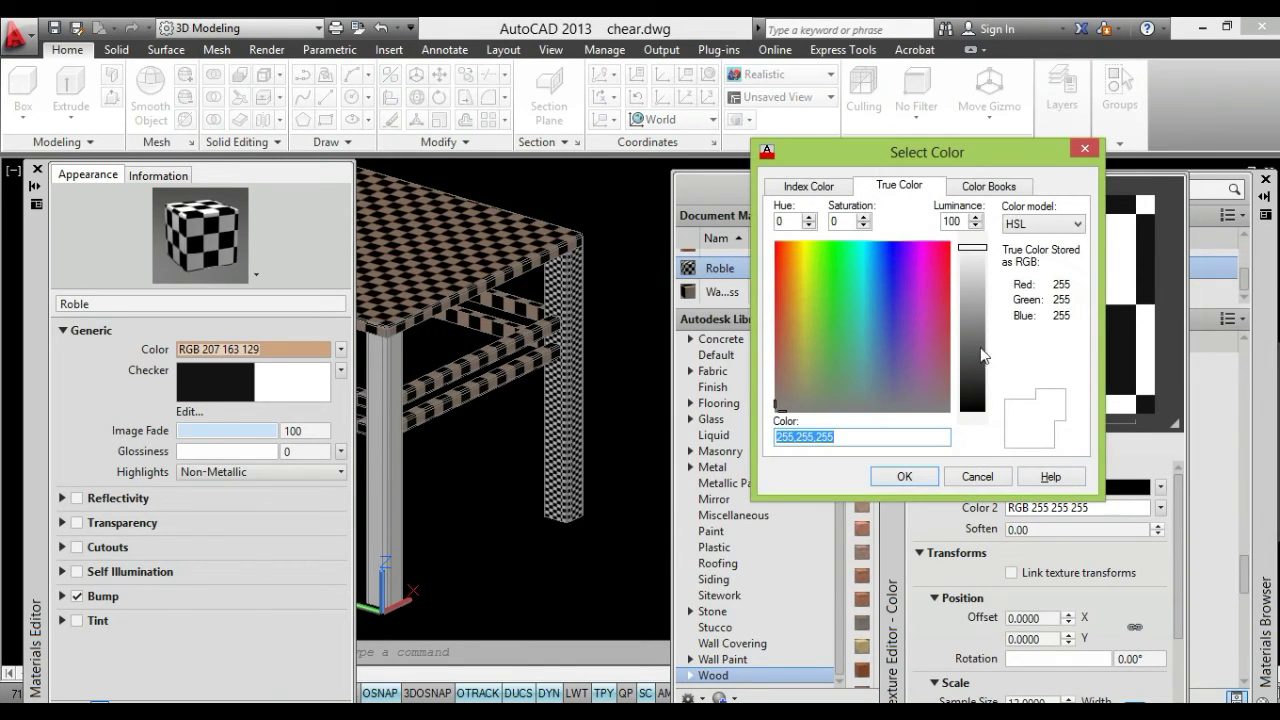
drag(972, 248, 972, 316)
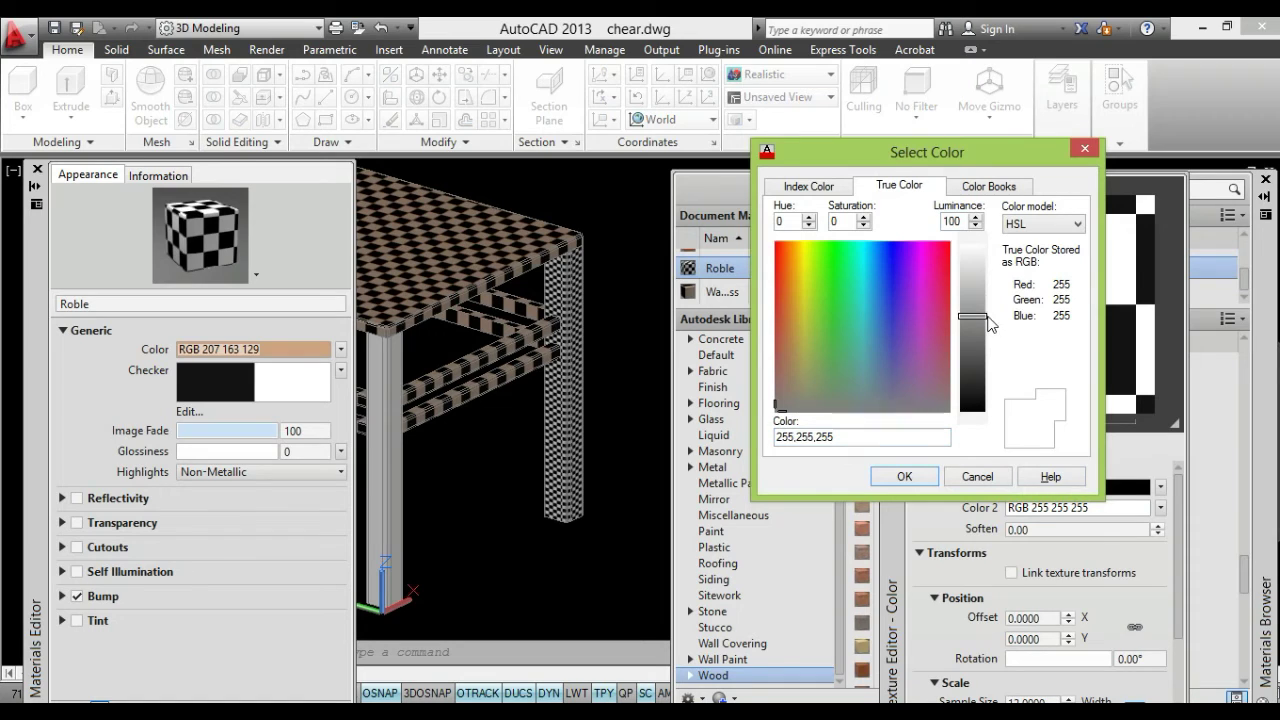
click(904, 477)
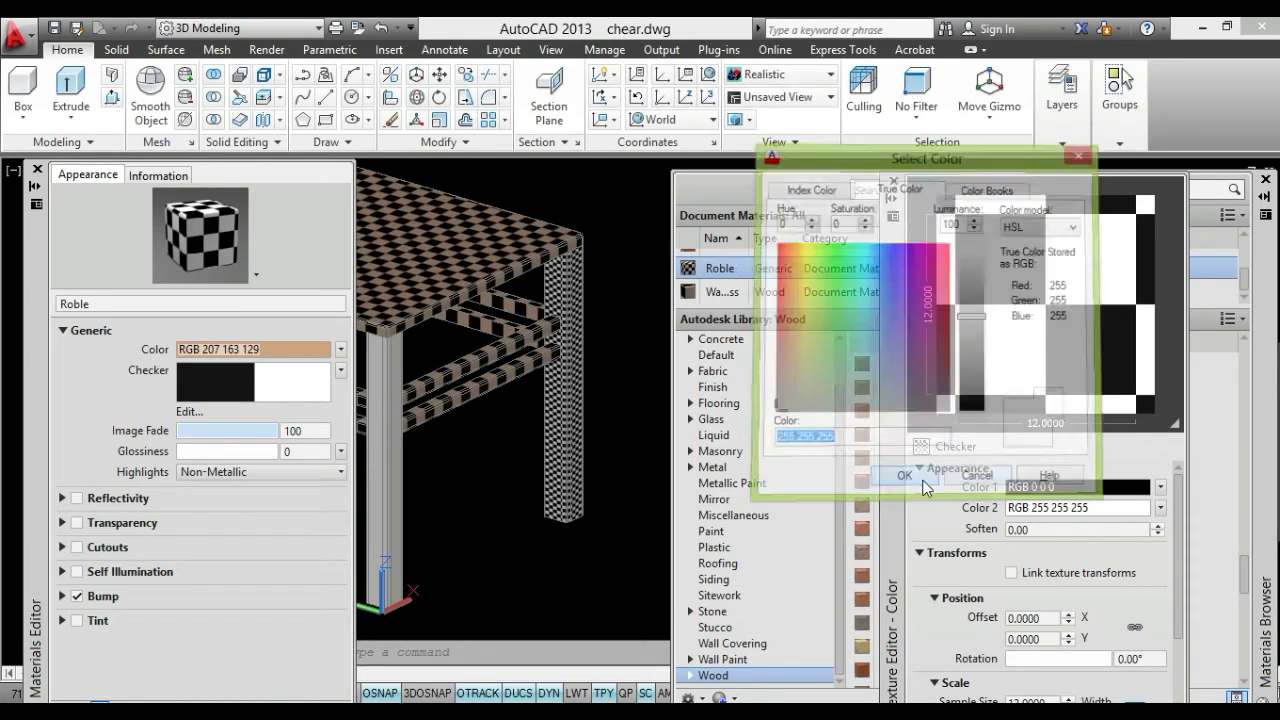
drag(1179, 504, 1183, 575)
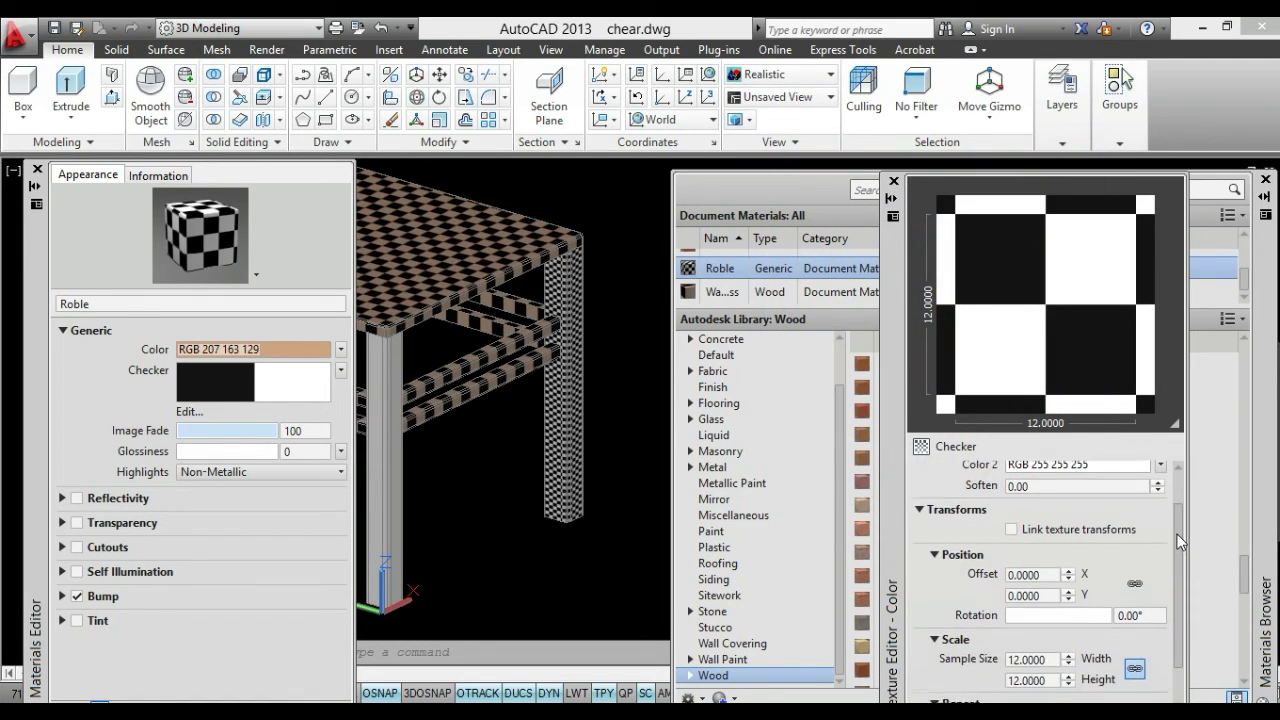
double_click(1052, 615)
text(50)
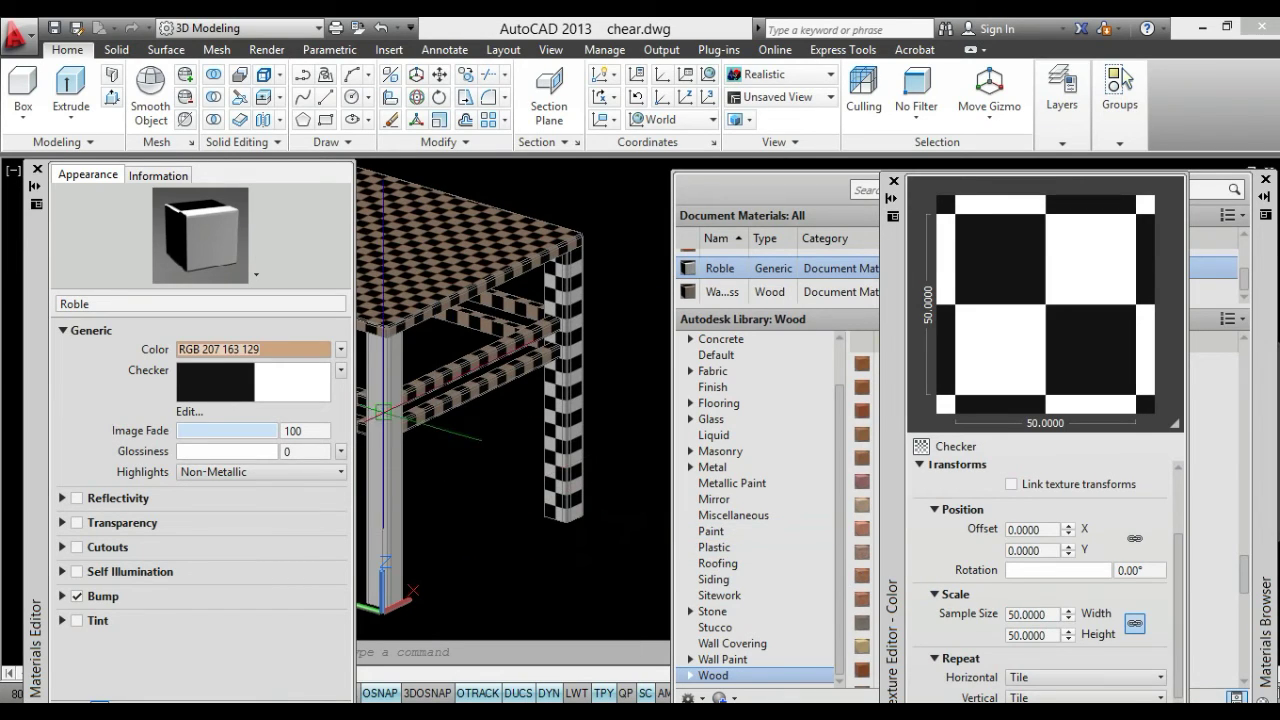
Swap Roble's checker map back to an Image wood texture
click(341, 350)
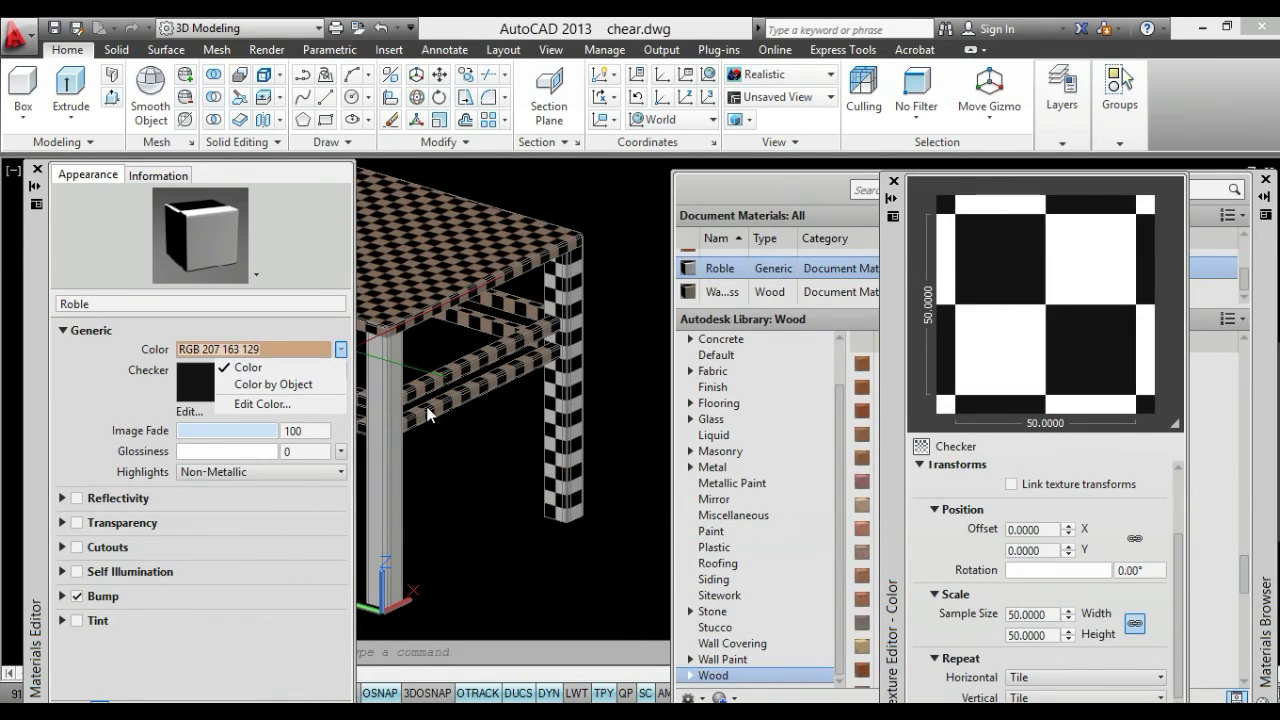
click(459, 462)
click(341, 371)
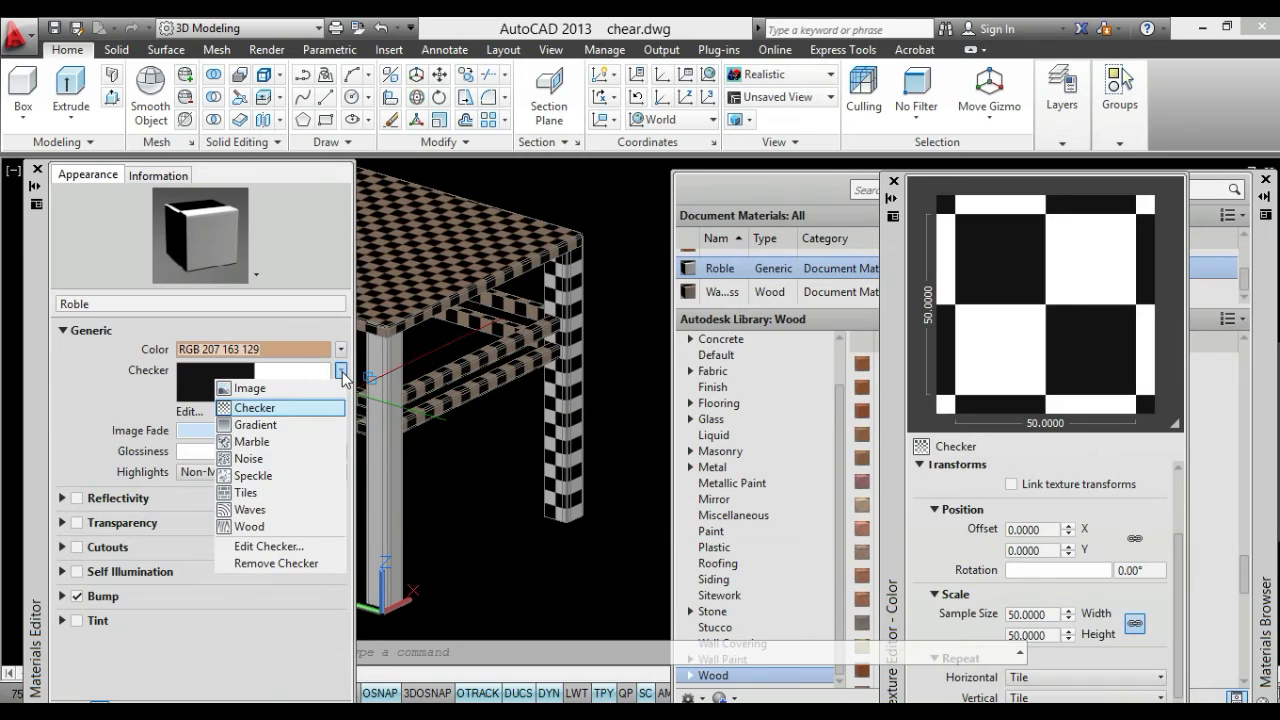
click(245, 381)
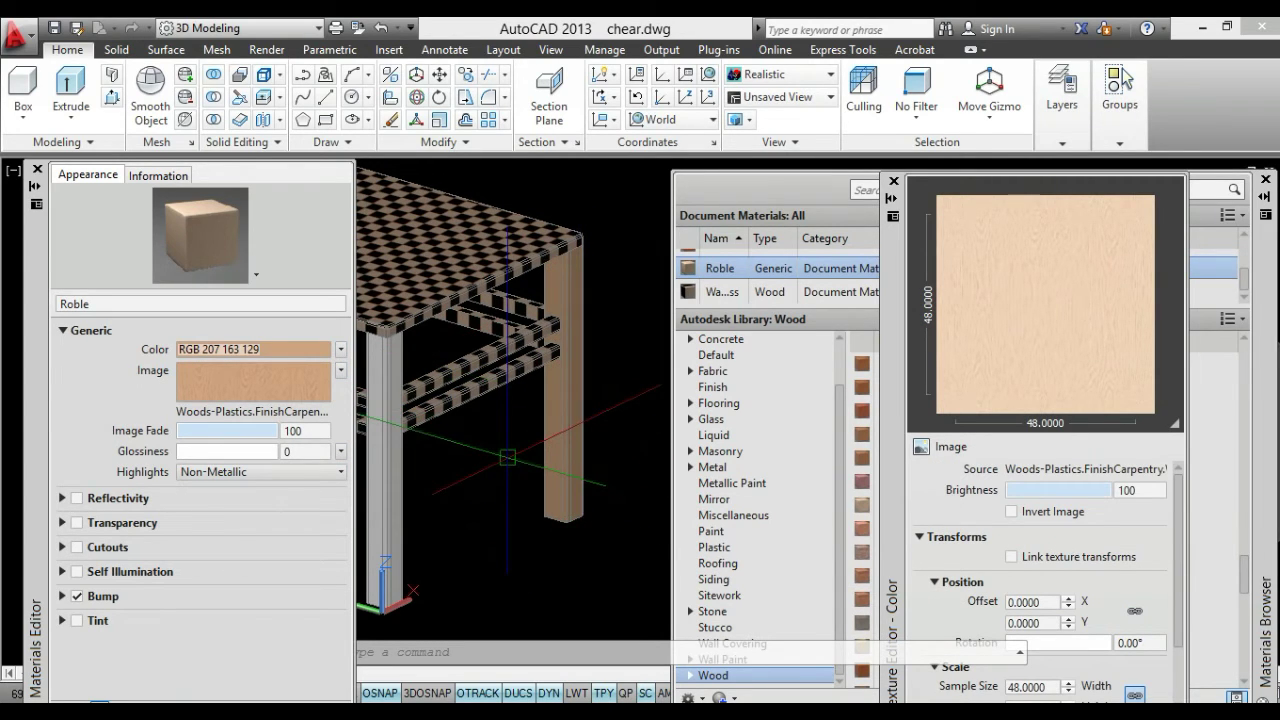
Darken the Roble wood texture by lowering its brightness from 100 to 79 in the Texture Editor
drag(892, 394, 828, 277)
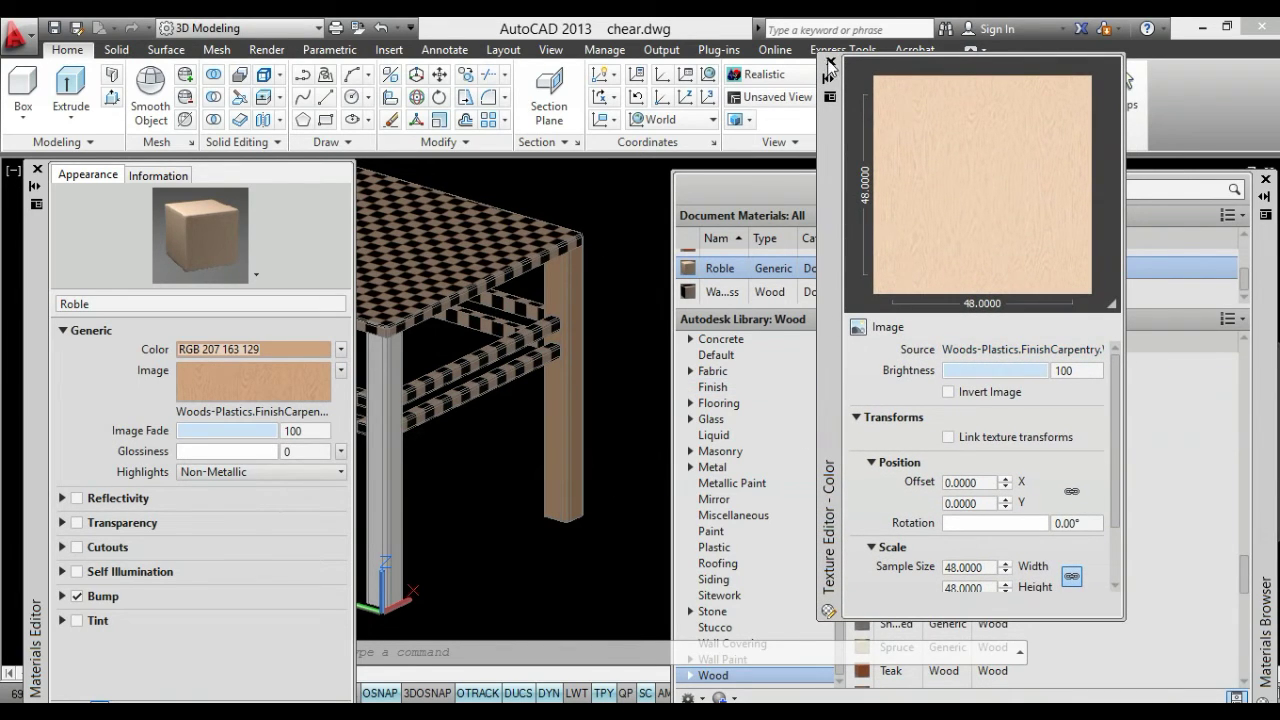
click(831, 63)
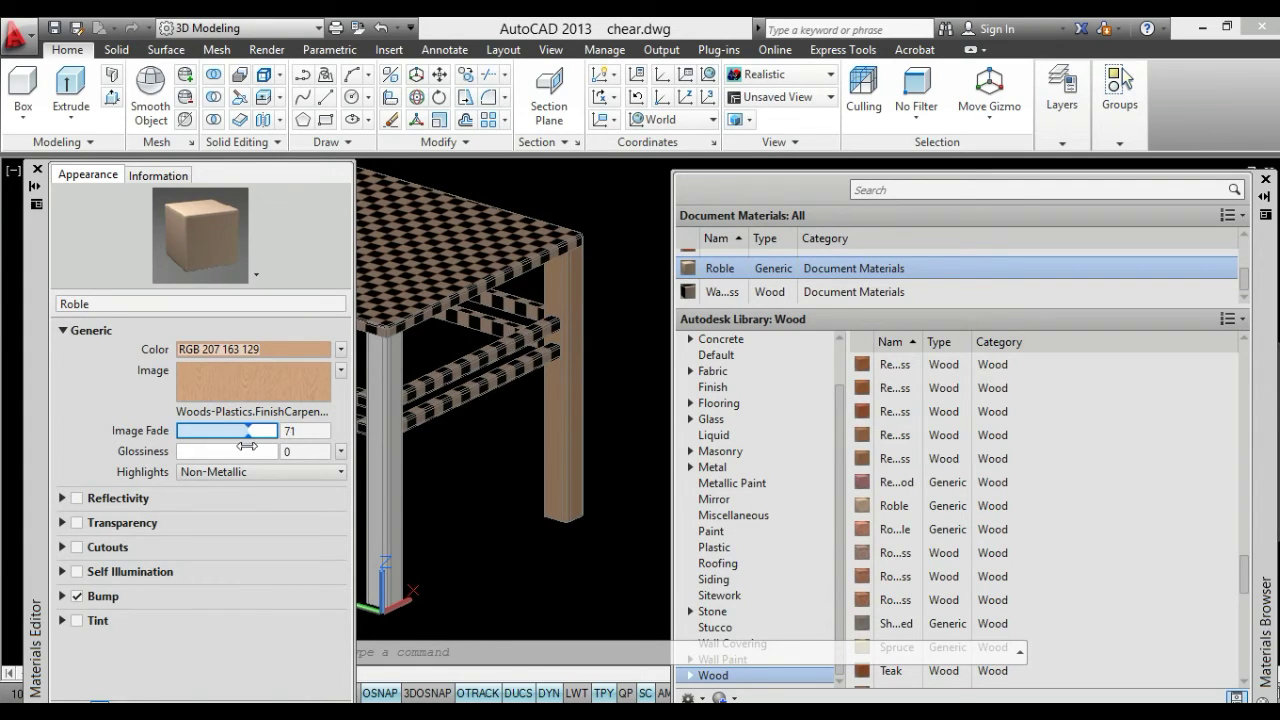
click(309, 373)
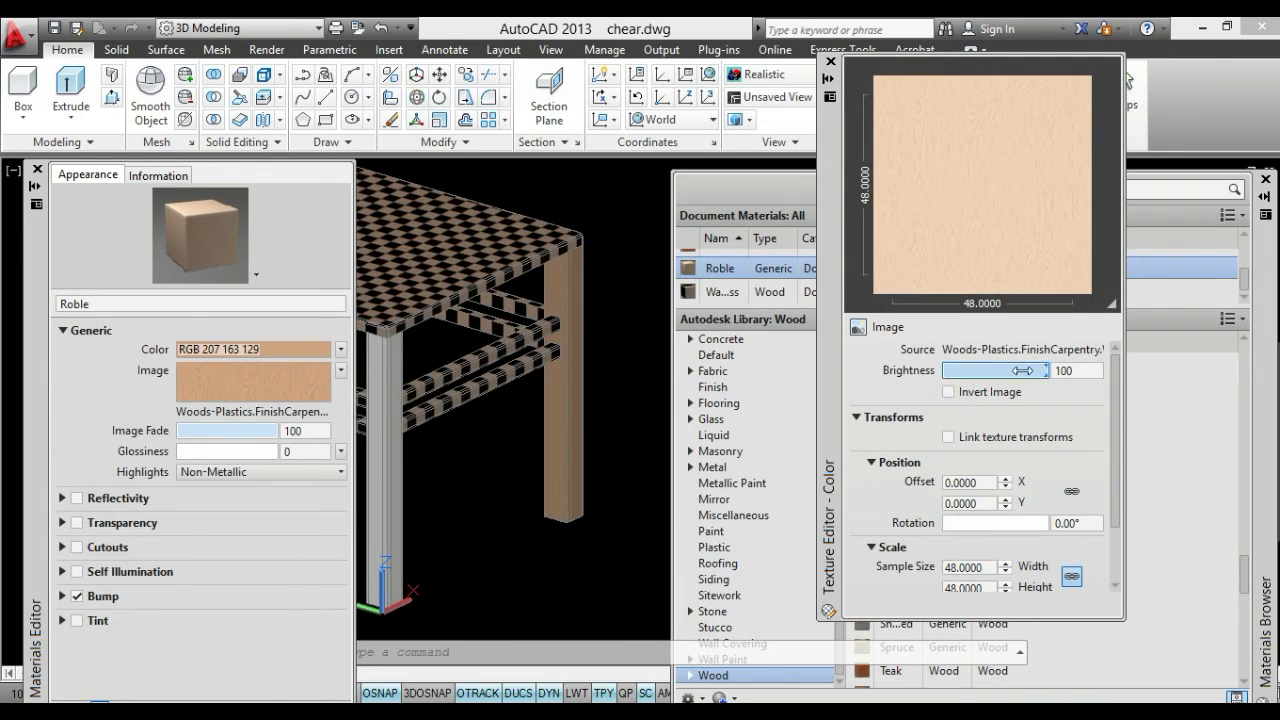
drag(1044, 371, 1009, 373)
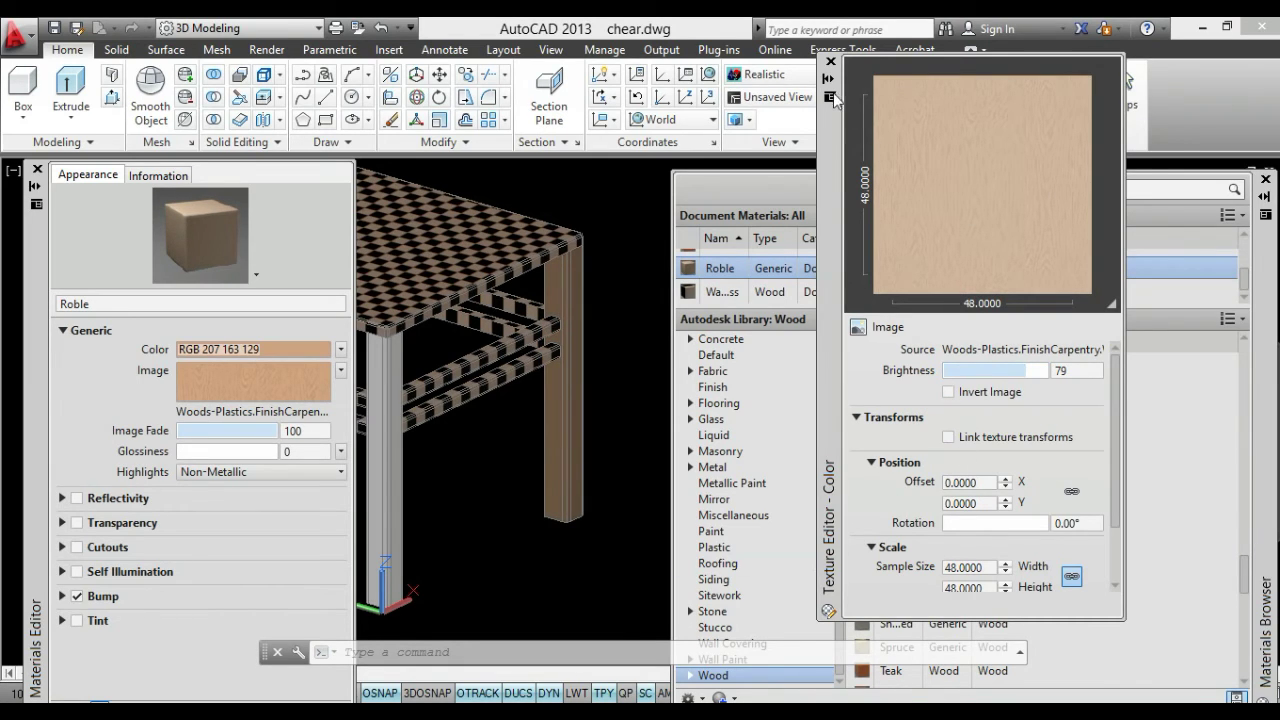
click(830, 62)
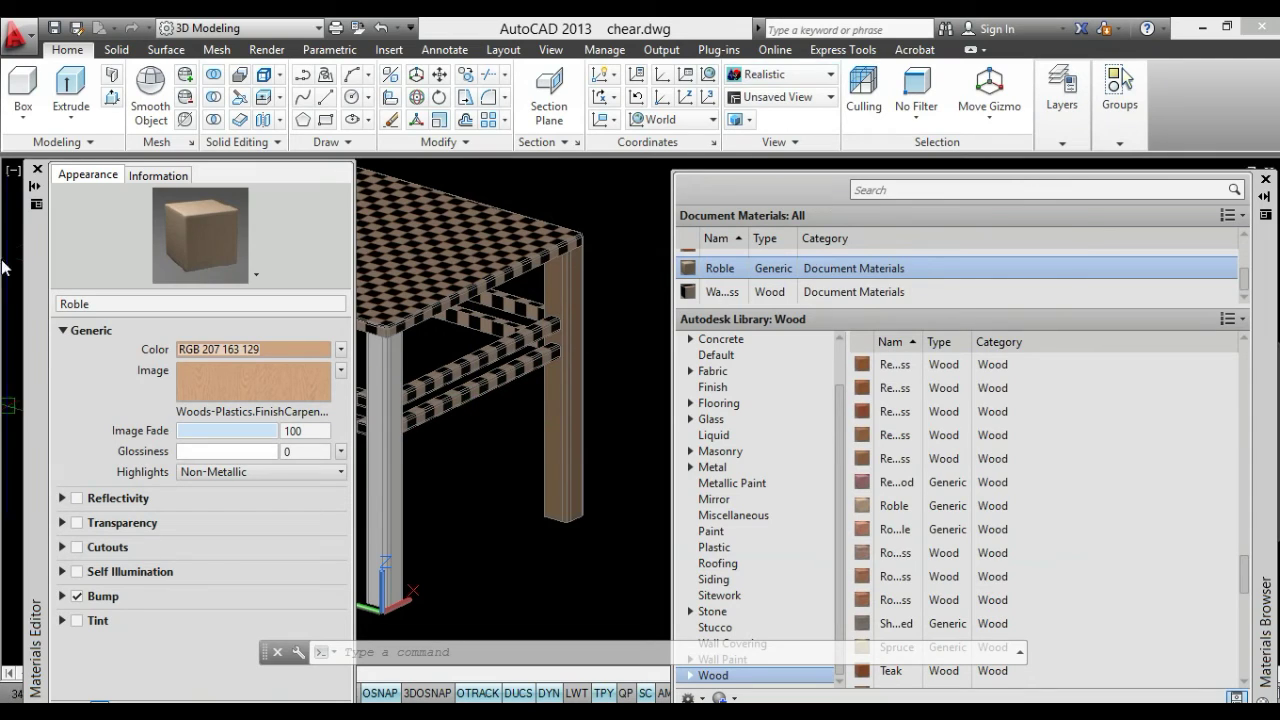
Close the Materials Editor and use MATCHPROP to copy the wood leg's material to the front and back-left legs
click(37, 170)
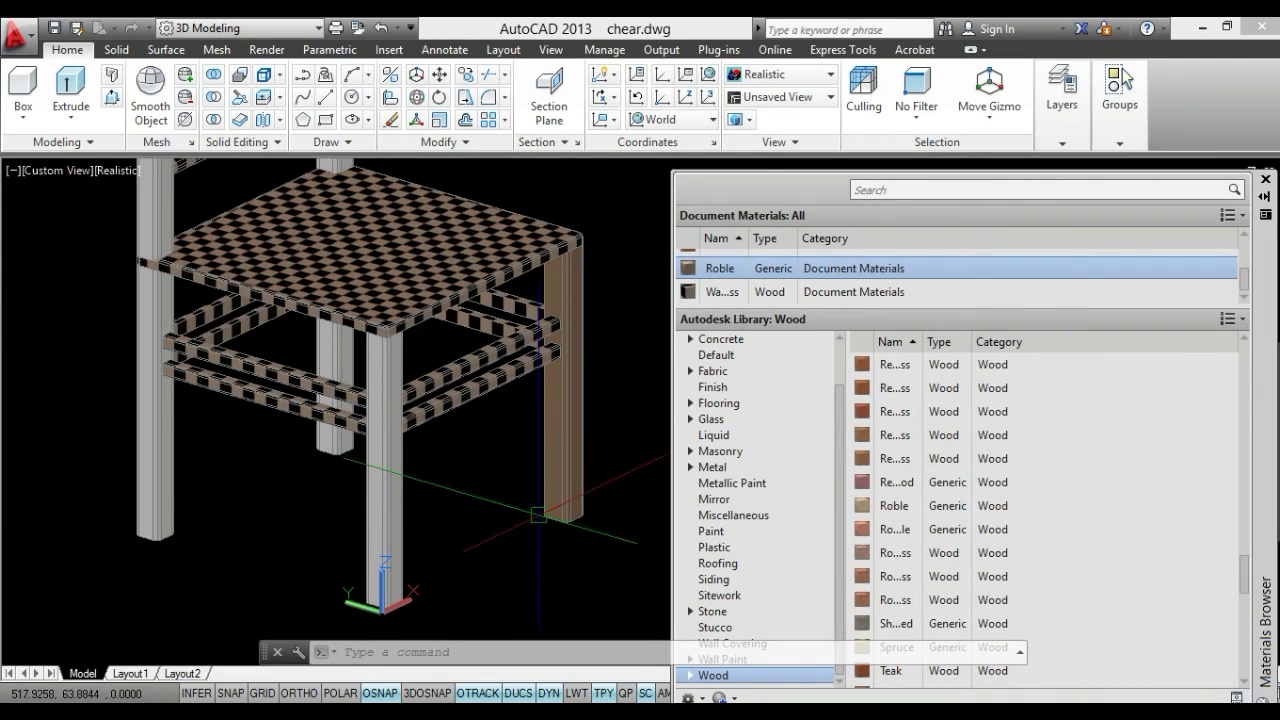
text(MA)
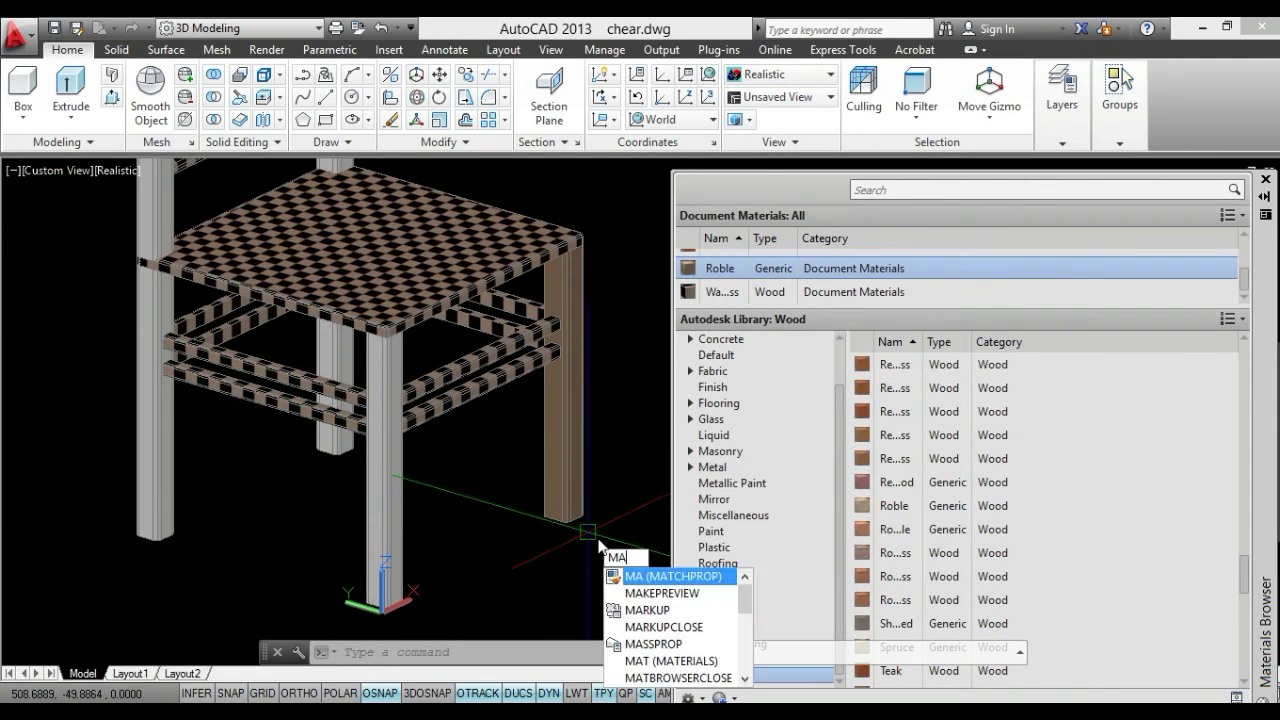
key(Return)
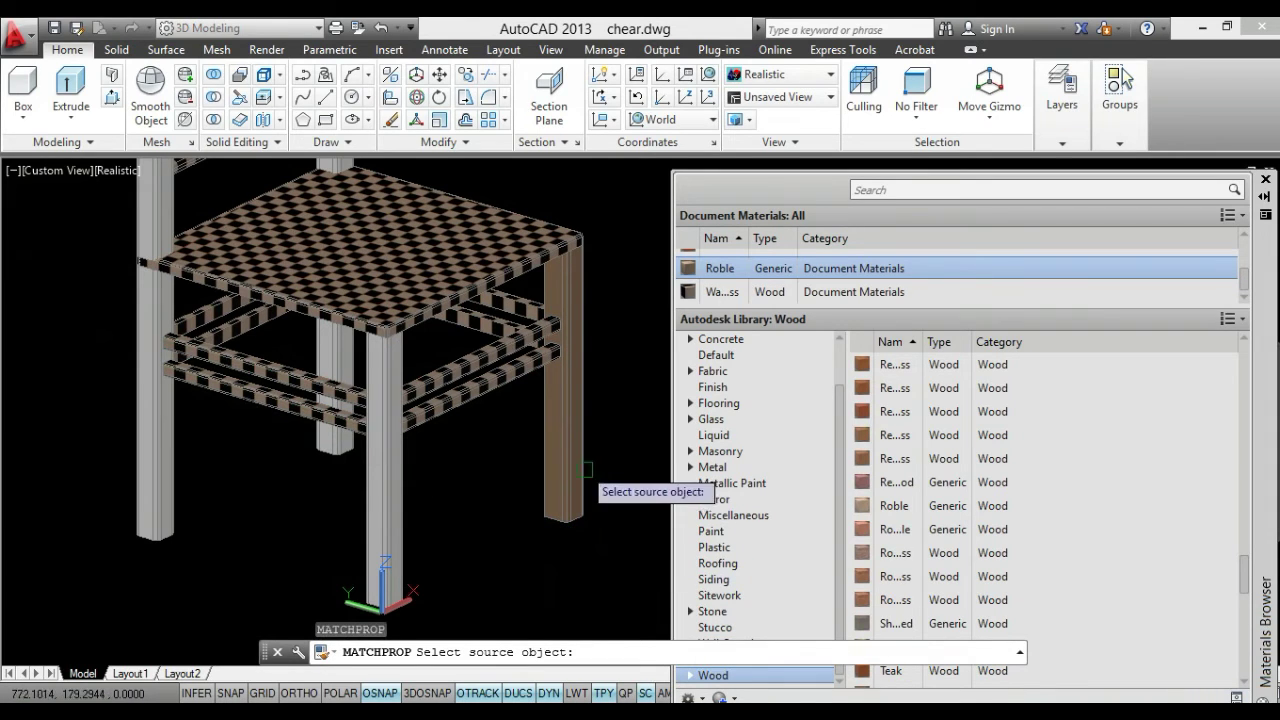
click(573, 452)
click(385, 505)
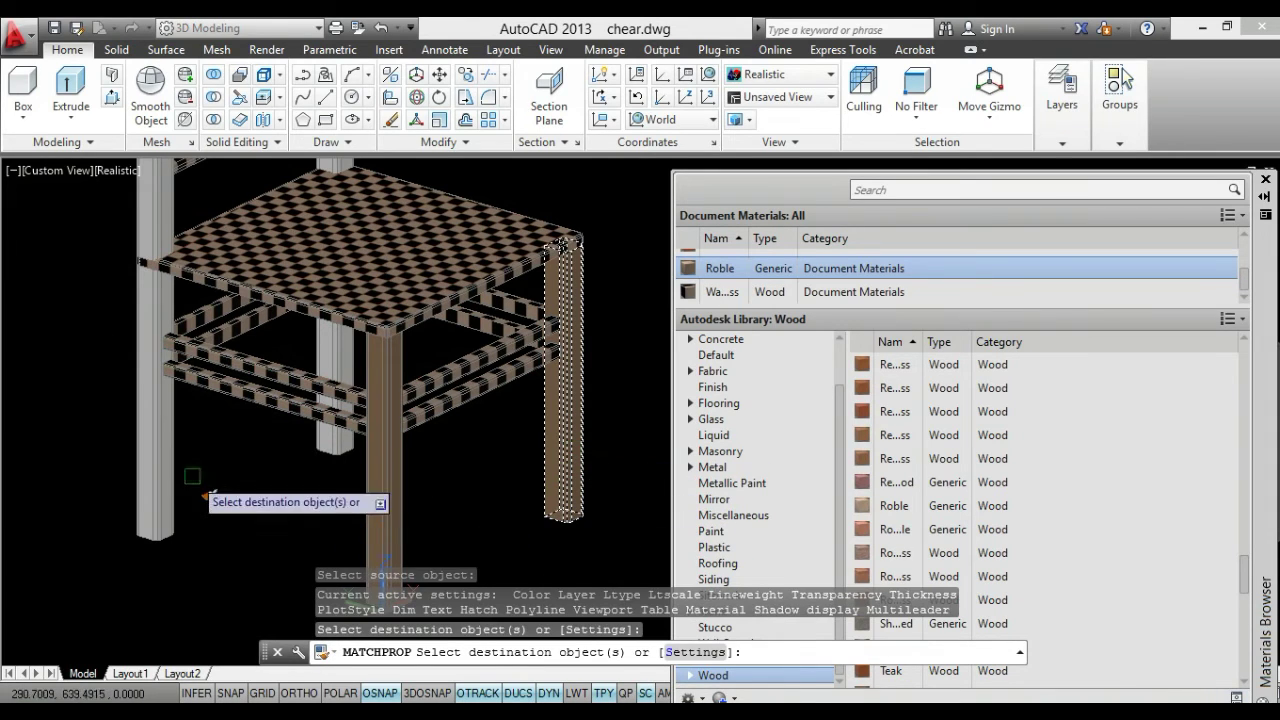
click(158, 447)
Apply the same wood material to the middle back leg, then reframe the chair in a frontal view
scroll(280, 415, up, 2)
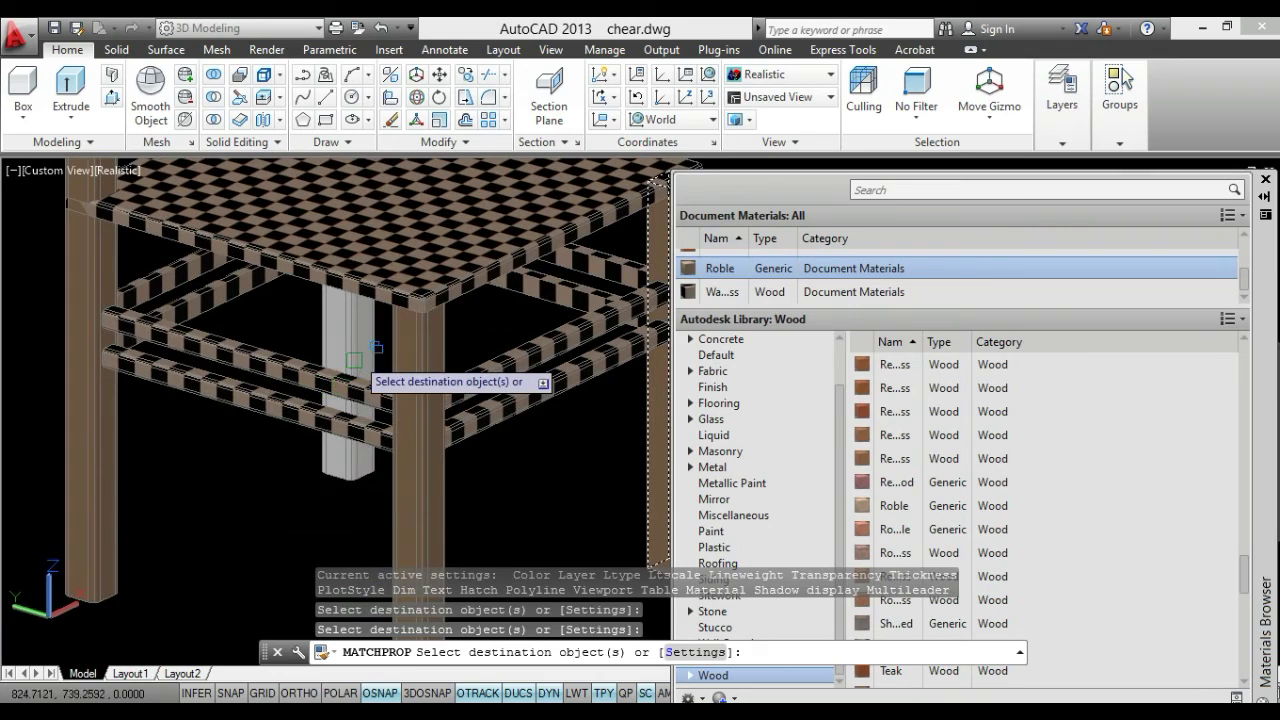
click(355, 355)
scroll(355, 370, down, 3)
scroll(350, 400, down, 2)
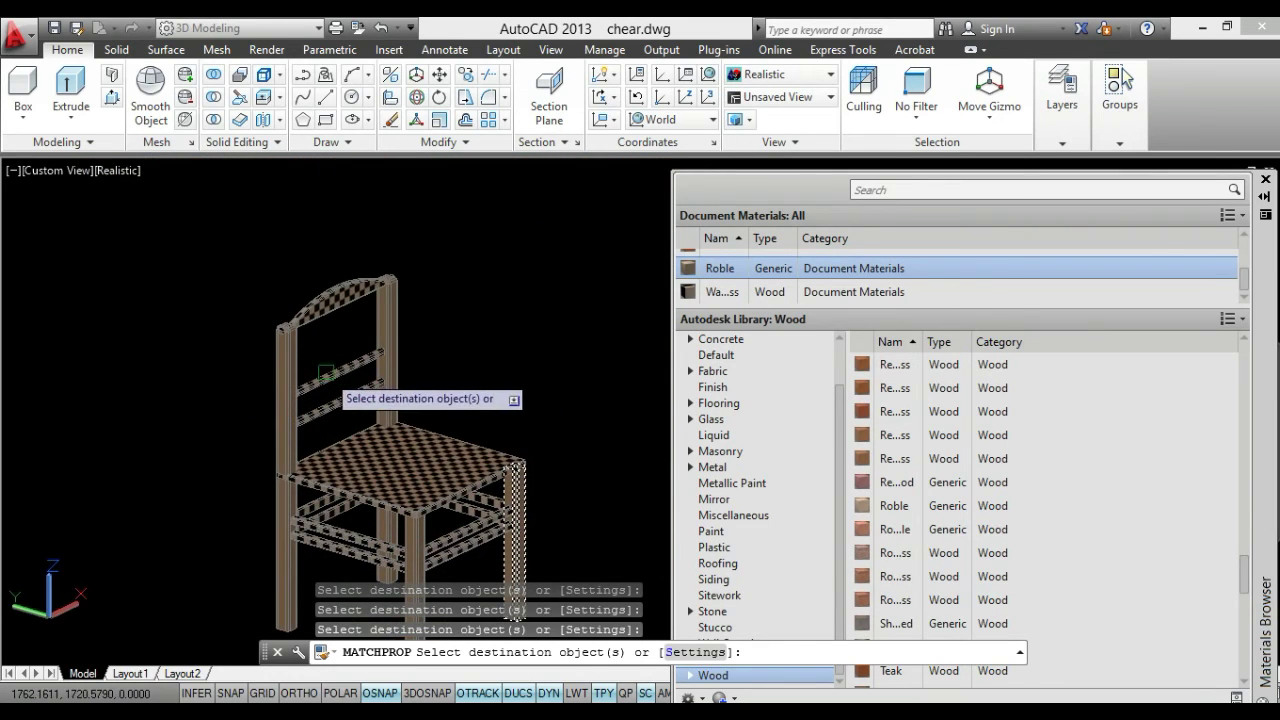
key(Escape)
middle_drag(450, 500, 390, 355)
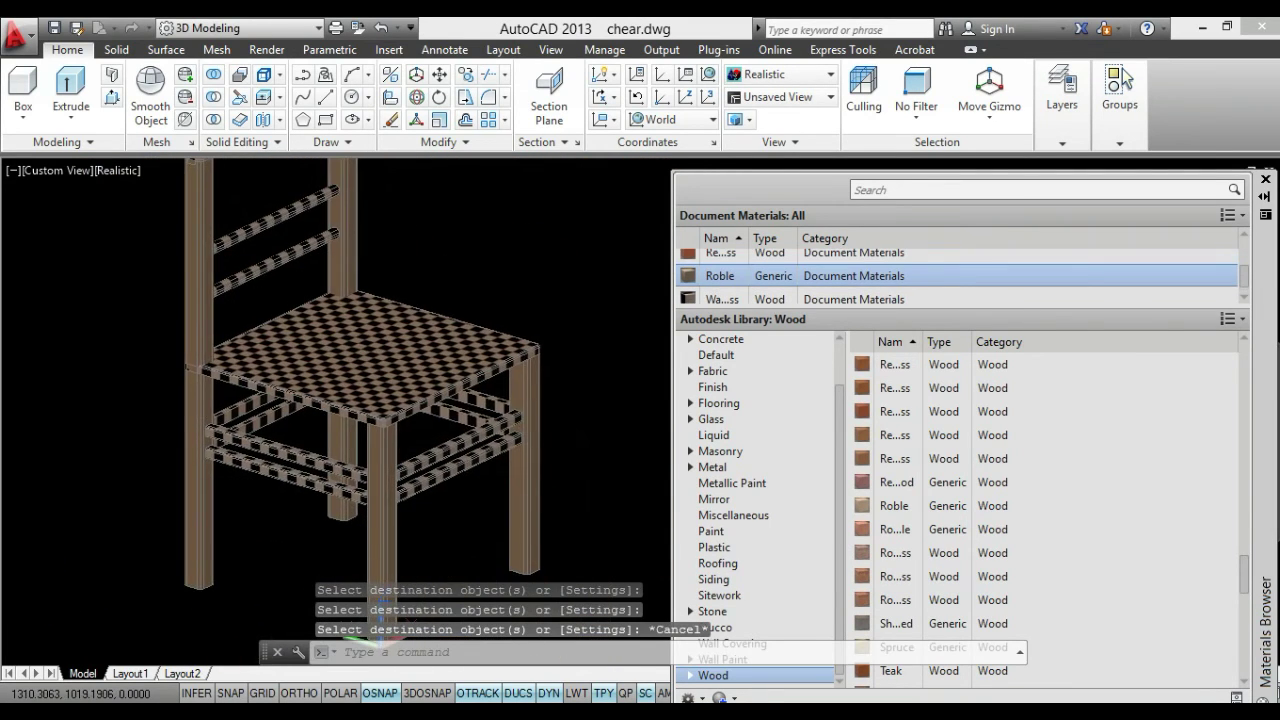
scroll(390, 500, down, 3)
mouse_move(390, 500)
shift+middle_down()
mouse_move(620, 565)
mouse_move(531, 586)
mouse_move(437, 571)
mouse_move(516, 578)
mouse_move(443, 523)
mouse_move(331, 557)
mouse_move(228, 553)
mouse_move(177, 534)
mouse_move(300, 560)
mouse_move(538, 549)
mouse_move(540, 569)
mouse_move(402, 551)
mouse_move(186, 566)
mouse_move(363, 586)
mouse_move(558, 583)
mouse_move(500, 566)
shift+middle_up()
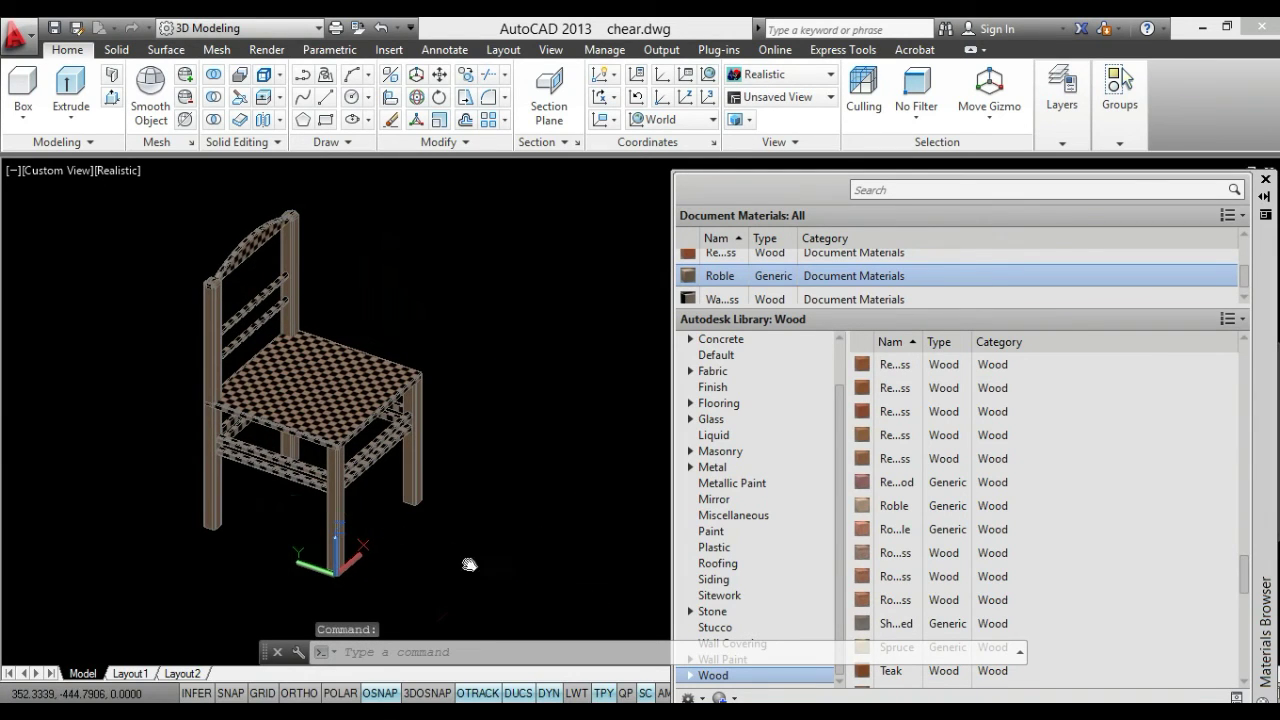
shift+middle_drag(405, 540, 360, 550)
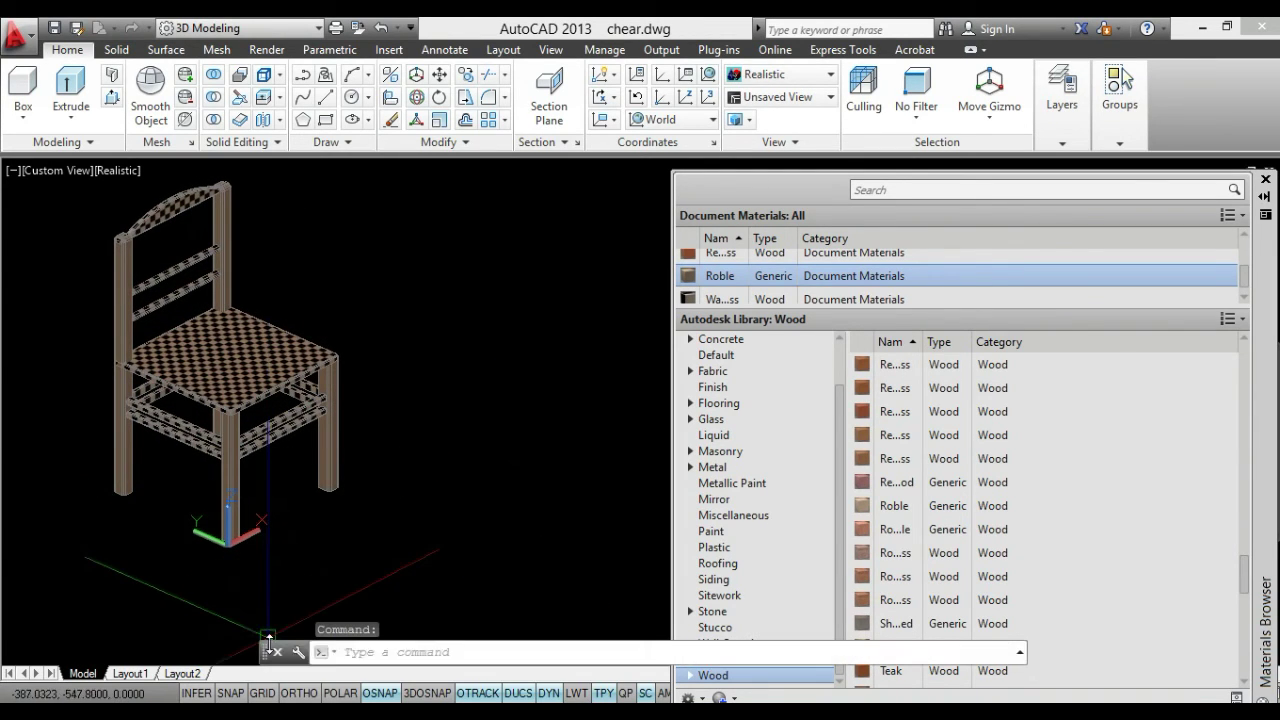
Draw a rectangle on the floor beside the chair with the REC command
text(rec)
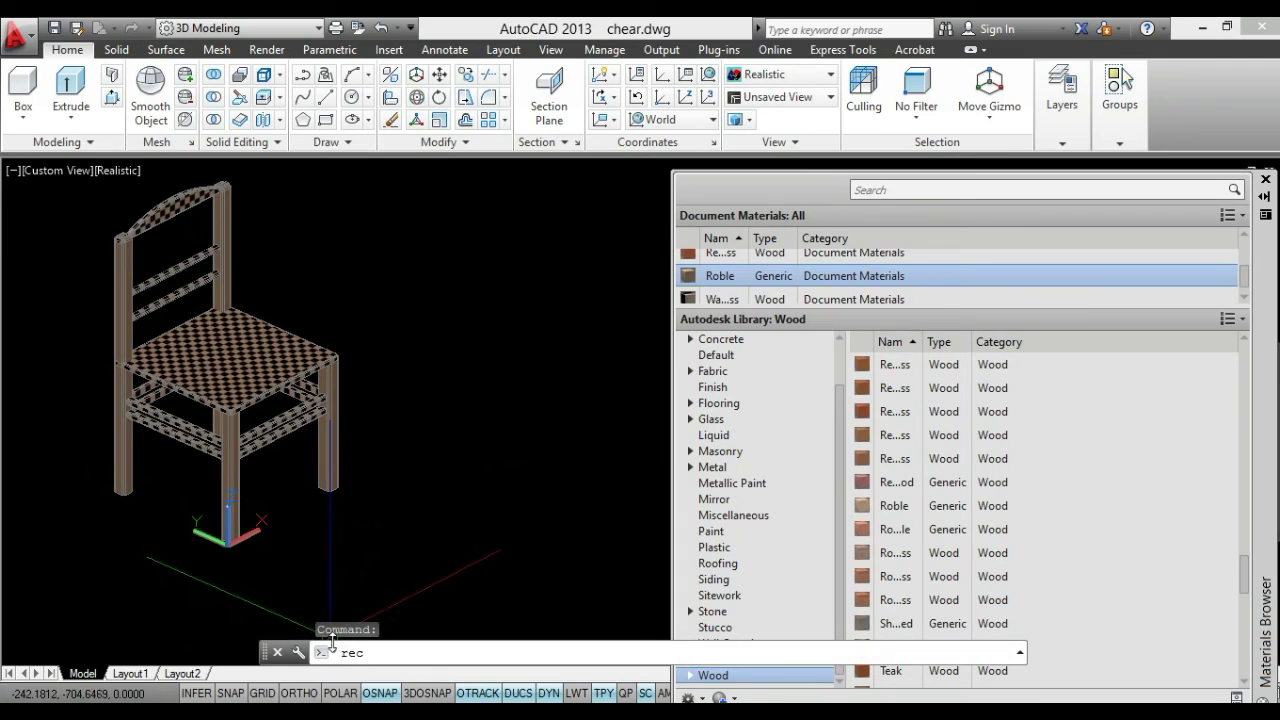
key(Return)
click(418, 486)
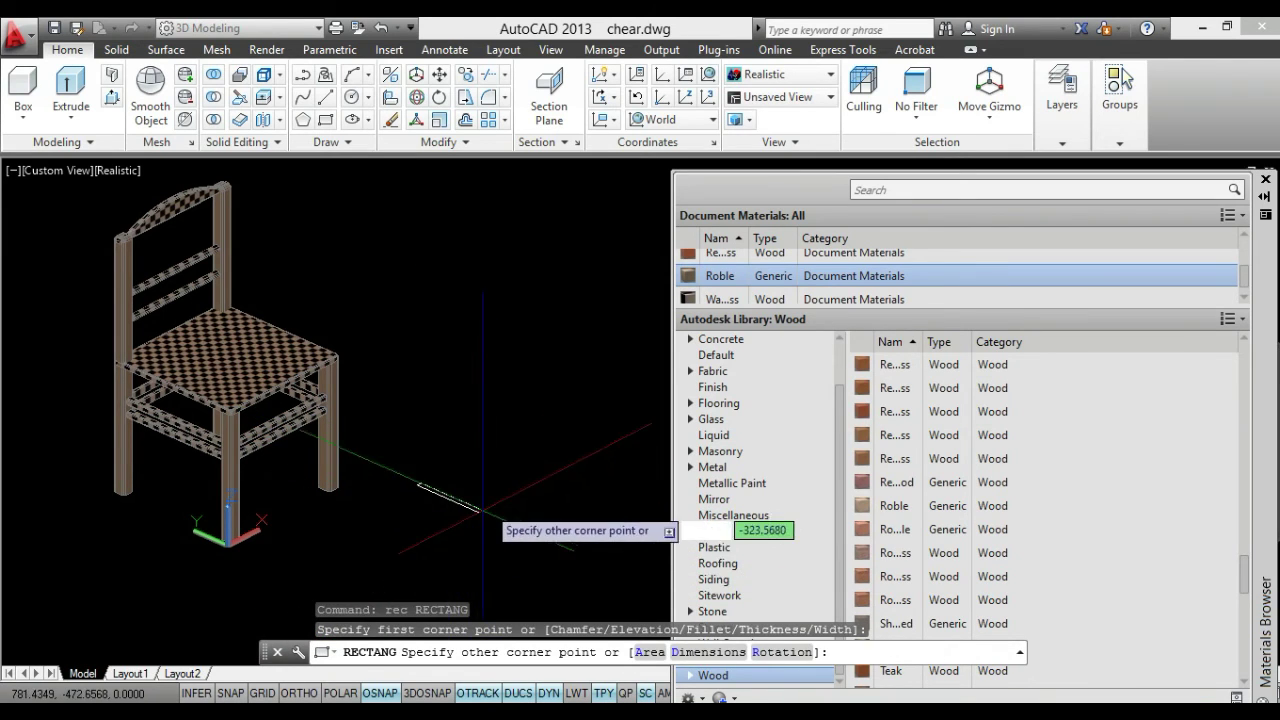
click(543, 487)
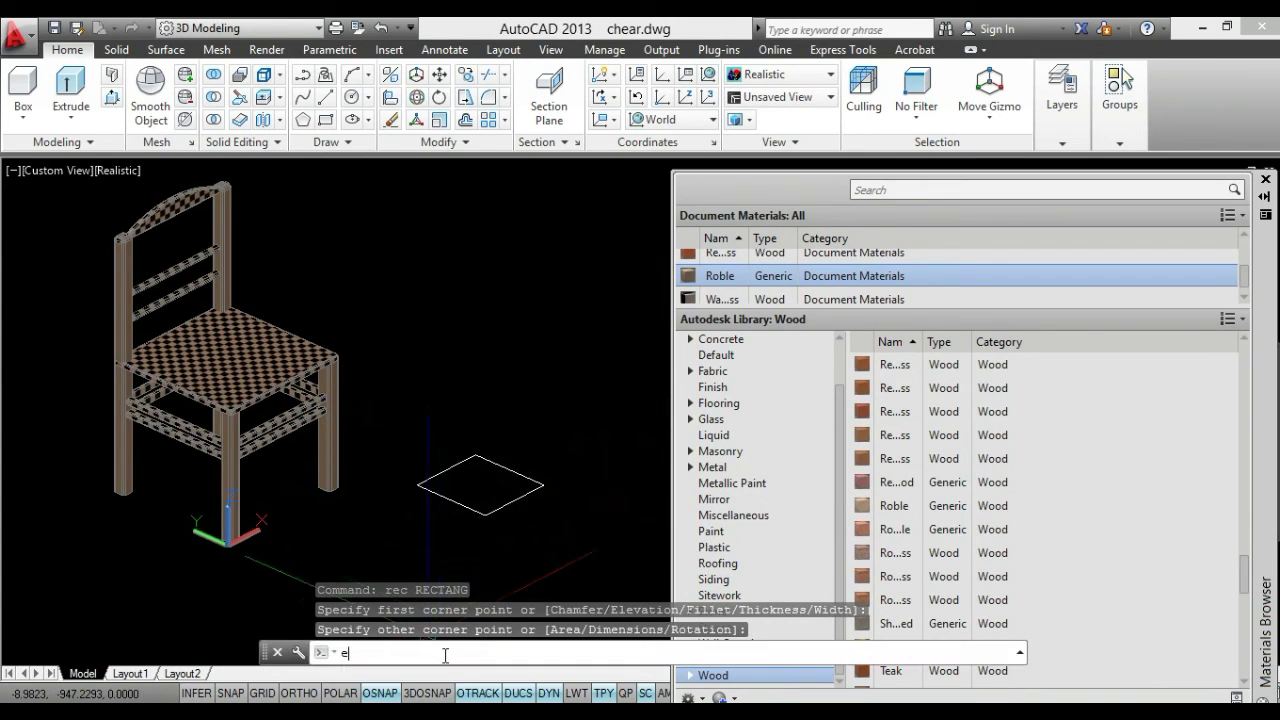
text(EXT)
Extrude the rectangle into a flat box solid
key(Return)
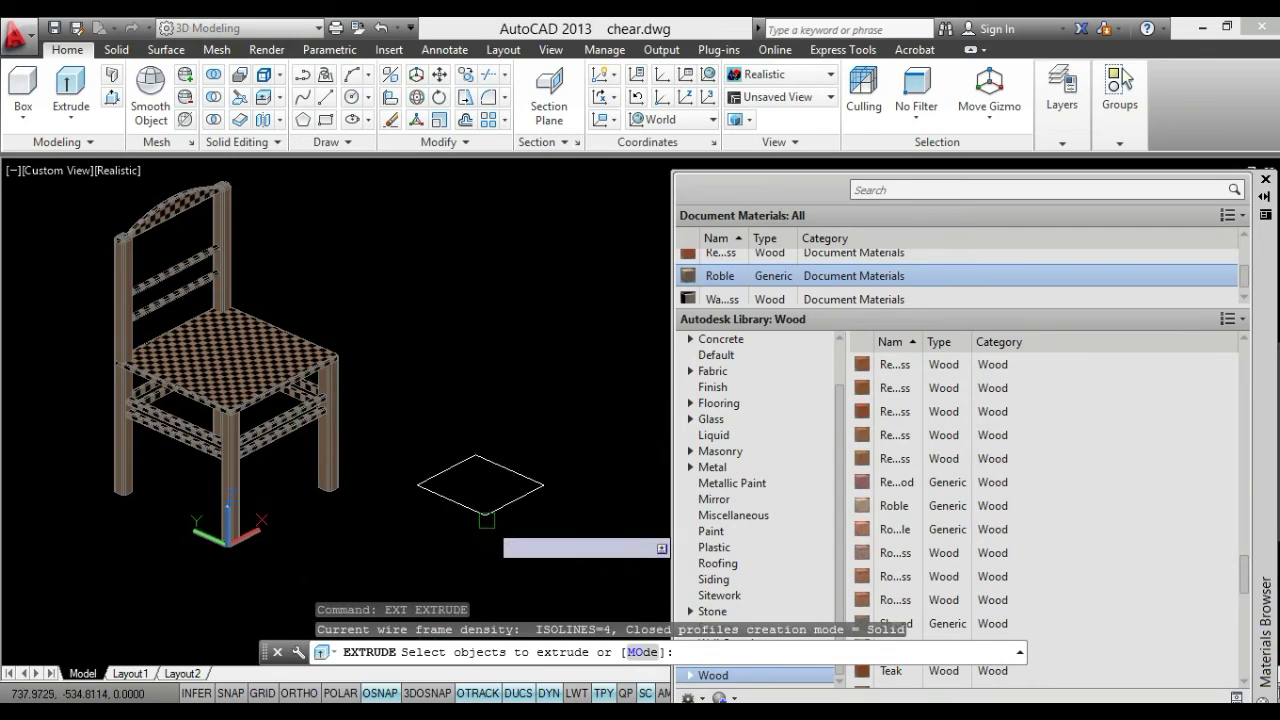
click(486, 519)
key(Return)
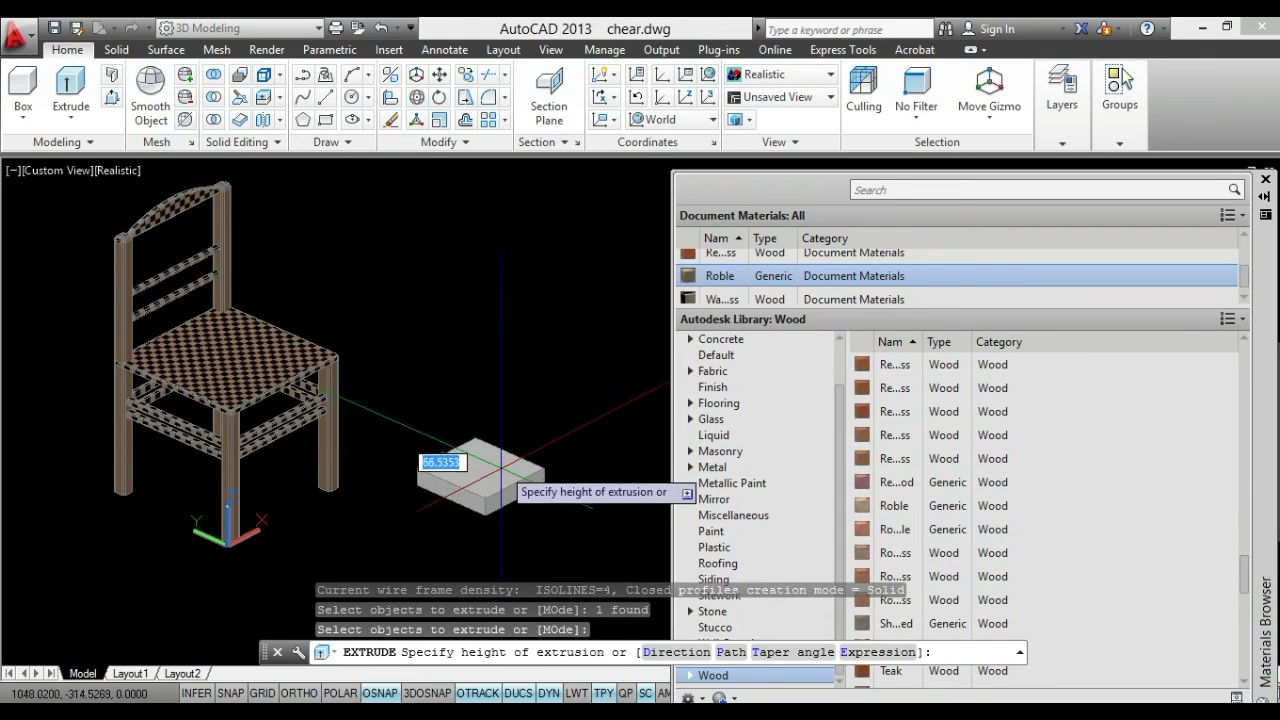
scroll(509, 508, up, 2)
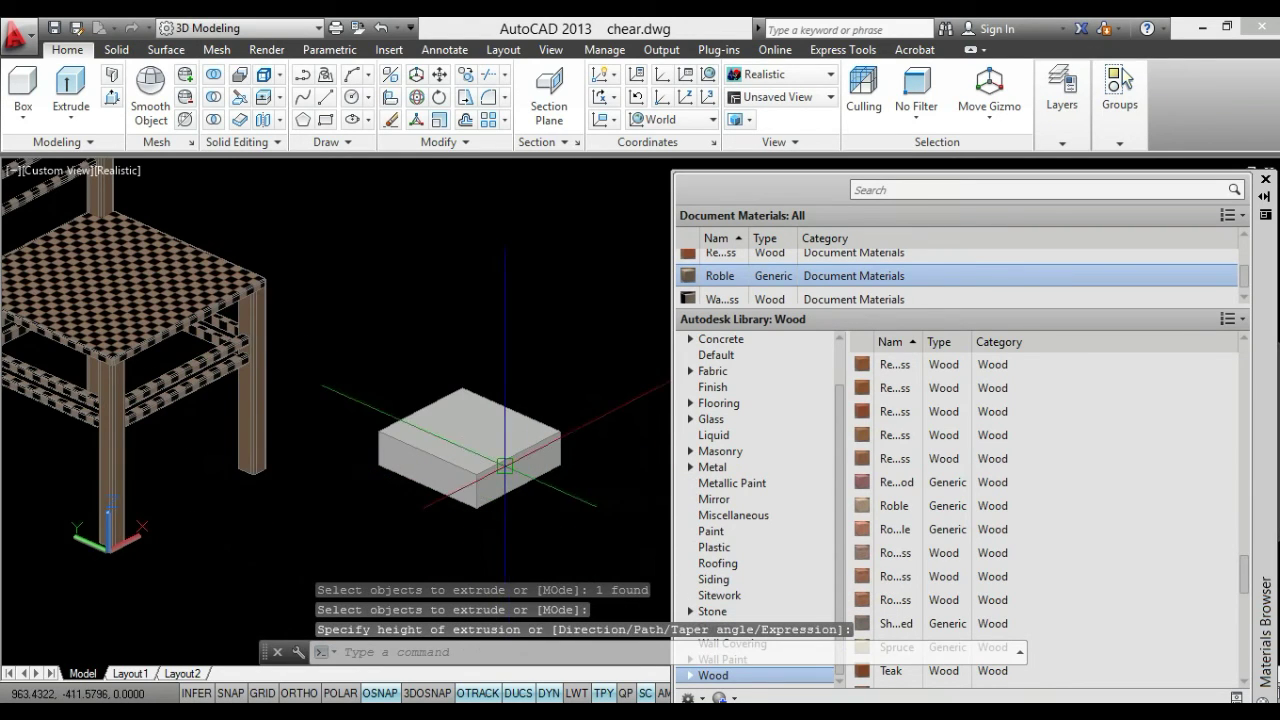
text(UN)
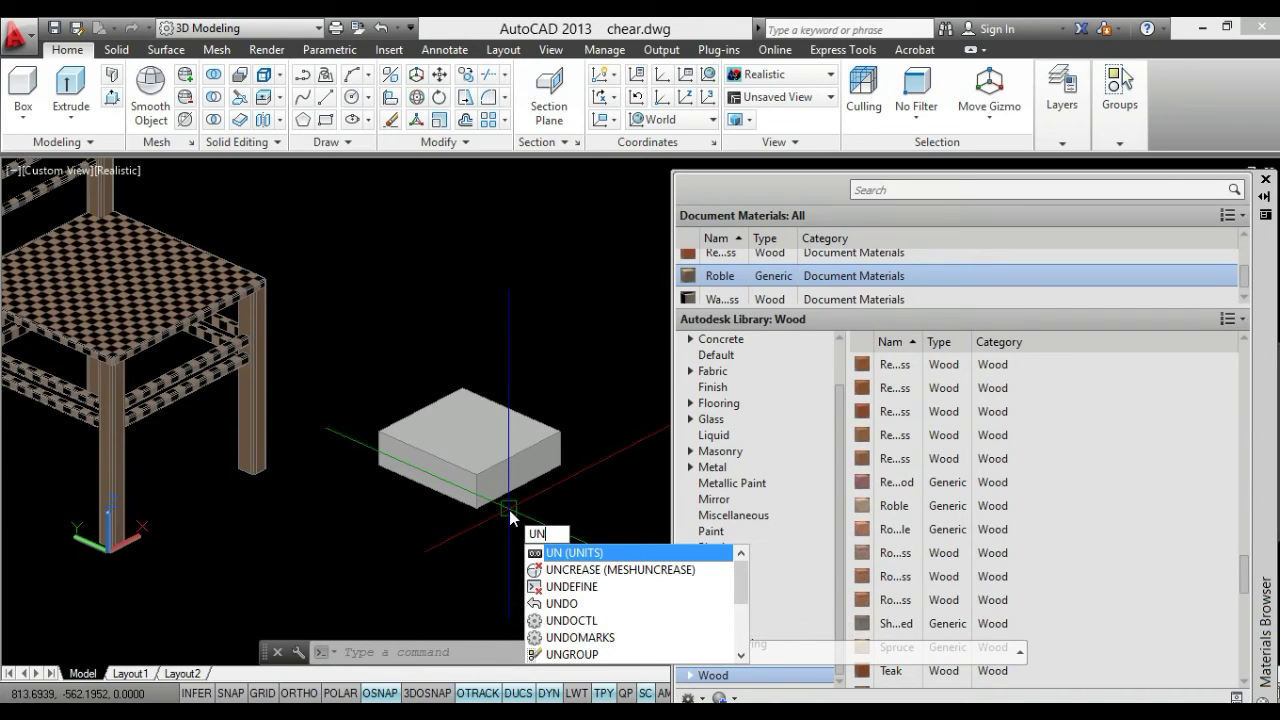
Change the Drawing Units insertion scale from Inches to Millimeters
key(Return)
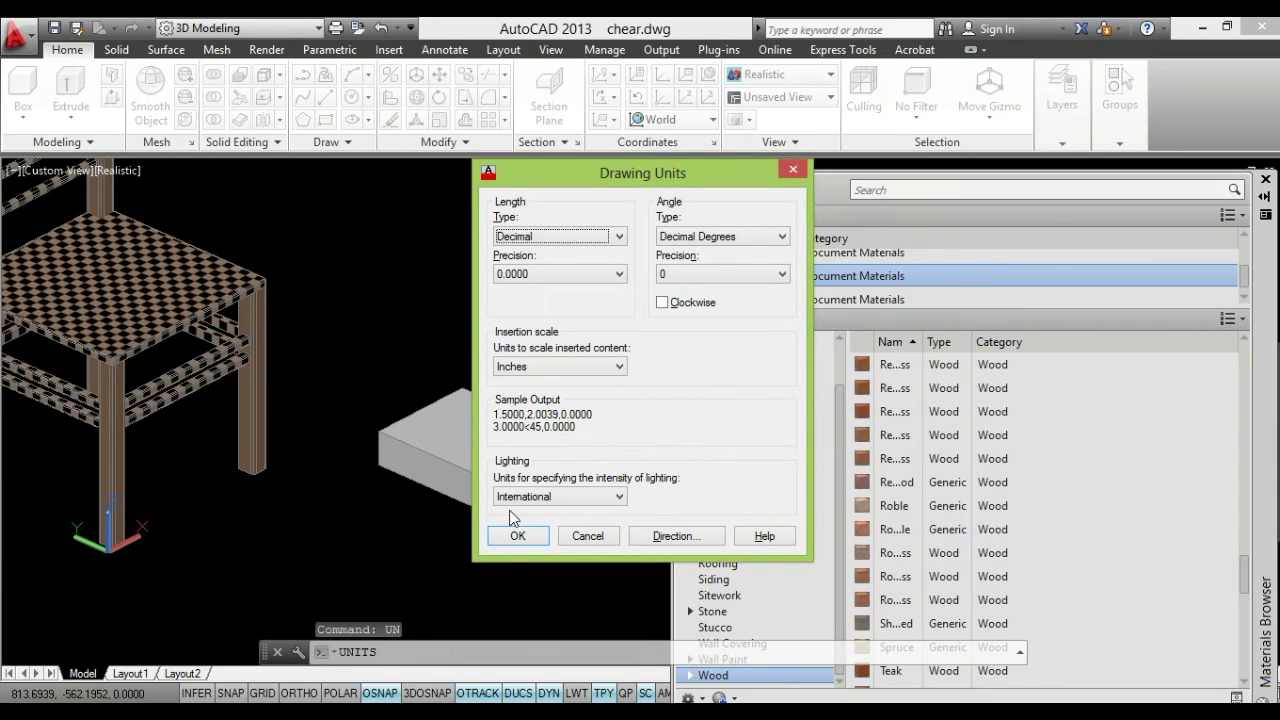
drag(527, 177, 626, 108)
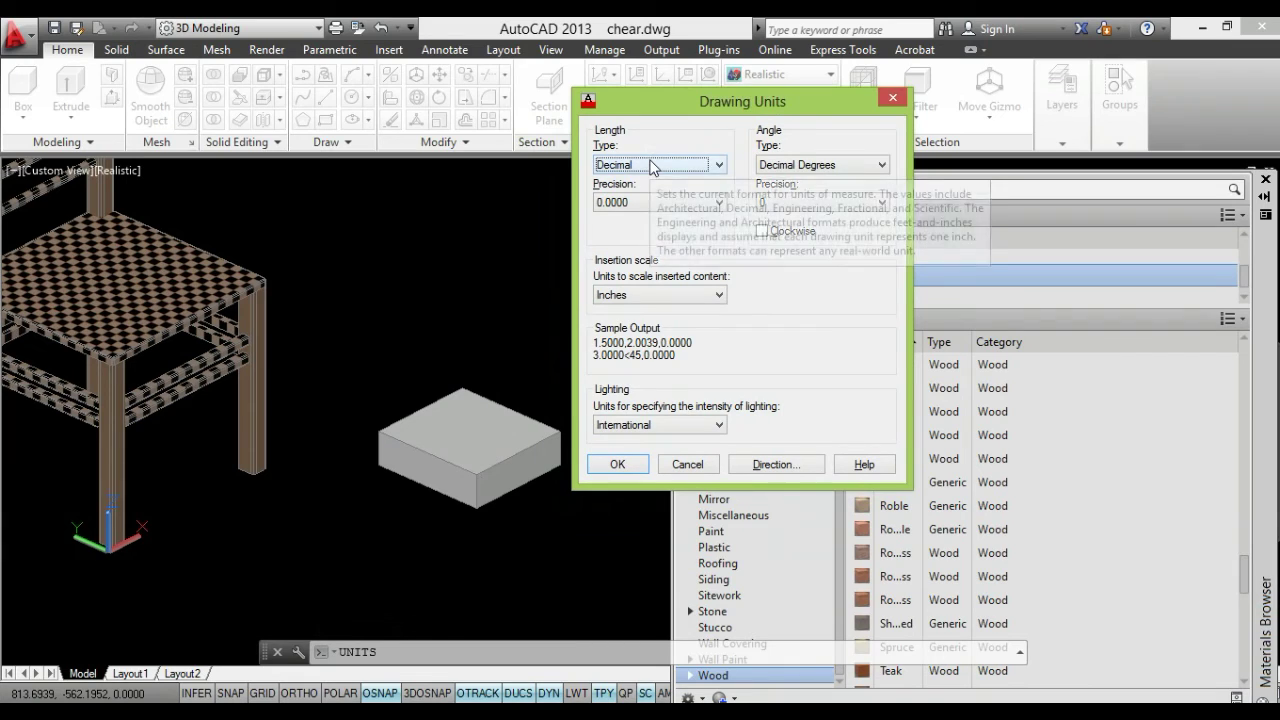
click(720, 295)
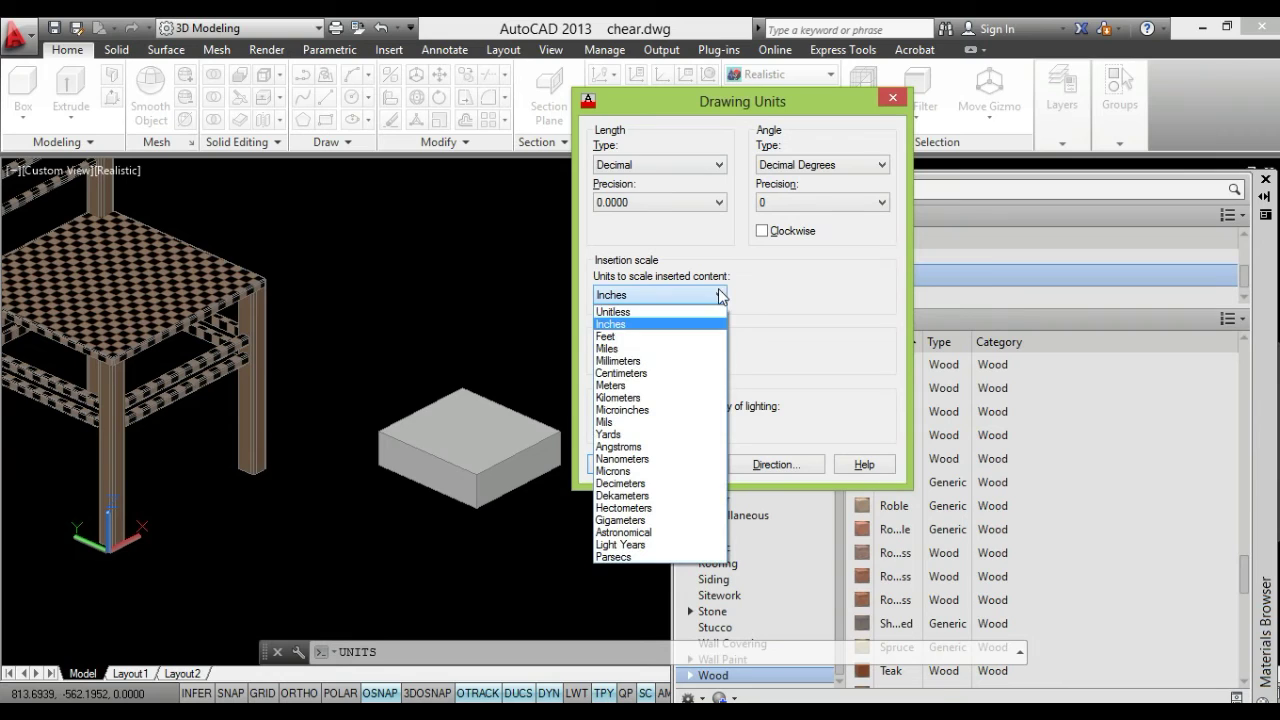
click(680, 363)
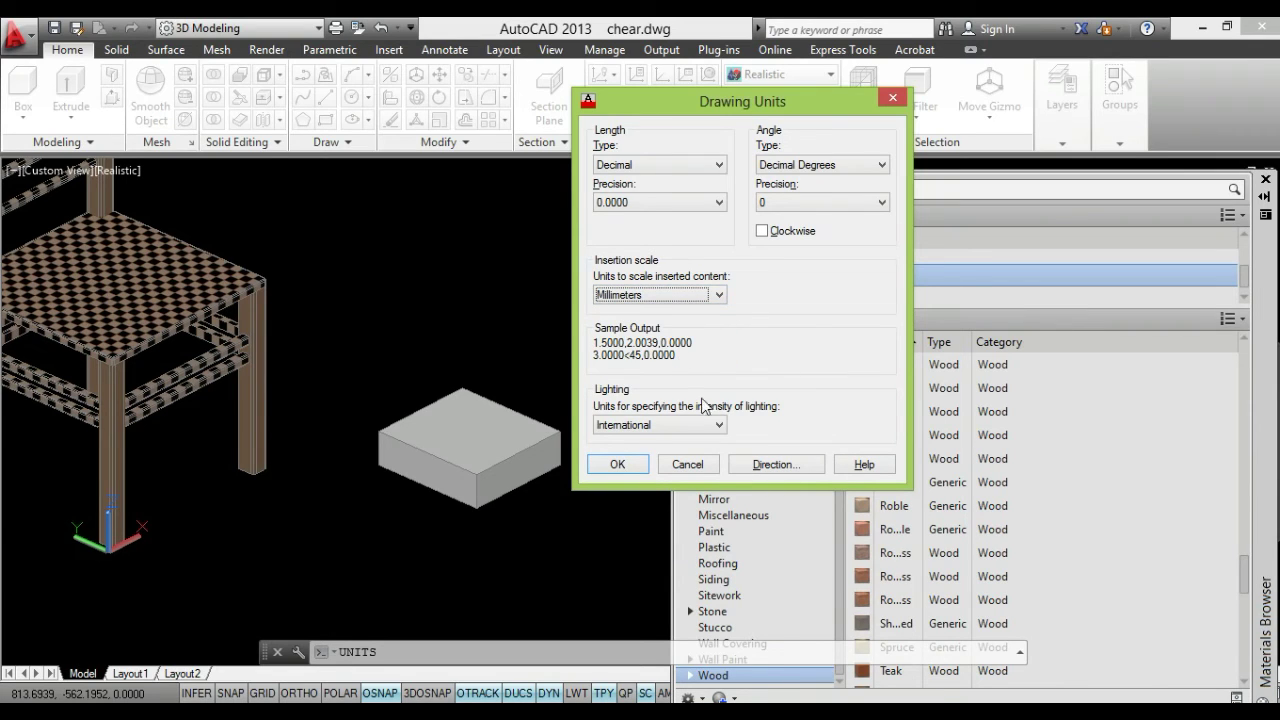
click(617, 466)
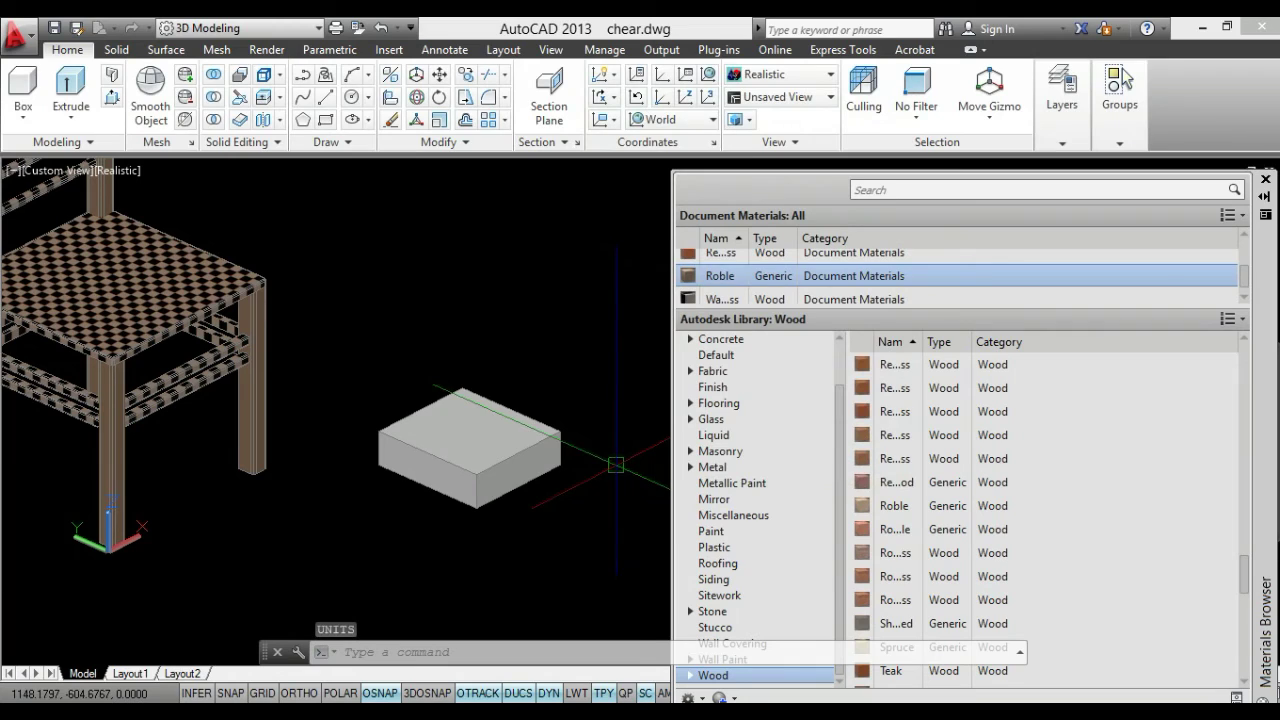
mouse_move(1000, 387)
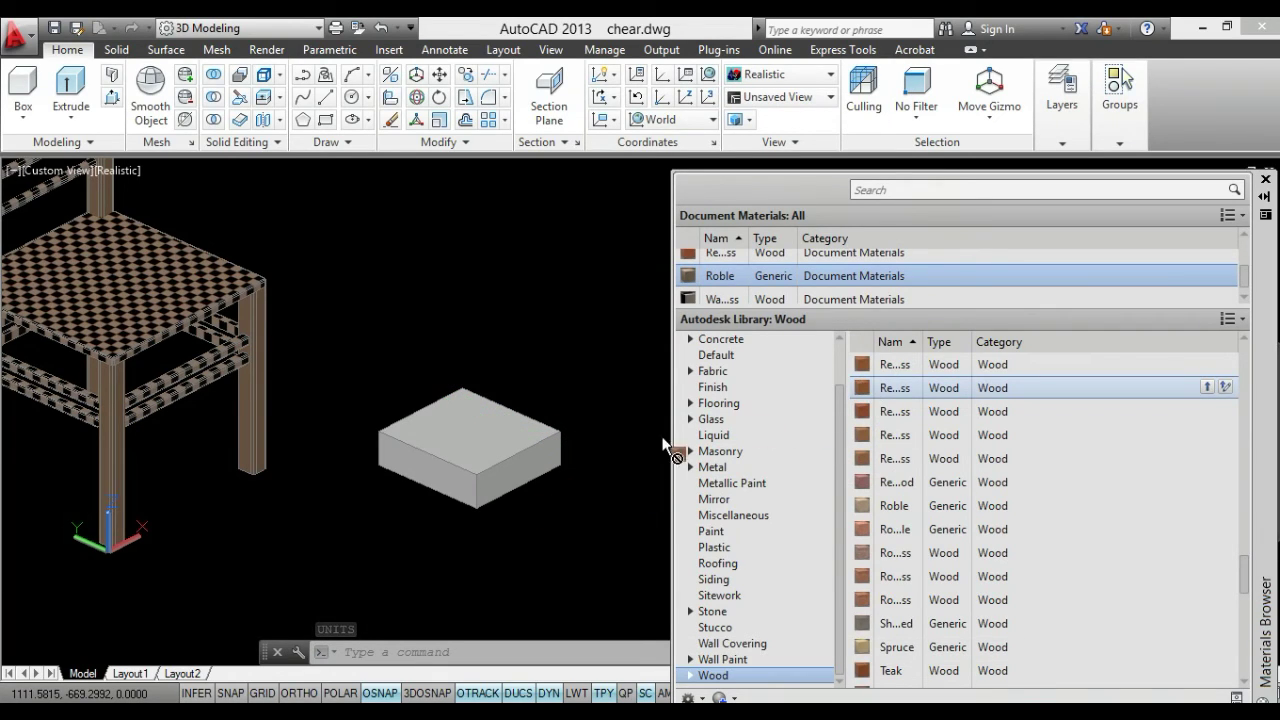
Apply the wood material to the new block and frame it alongside the chair
drag(506, 443, 497, 443)
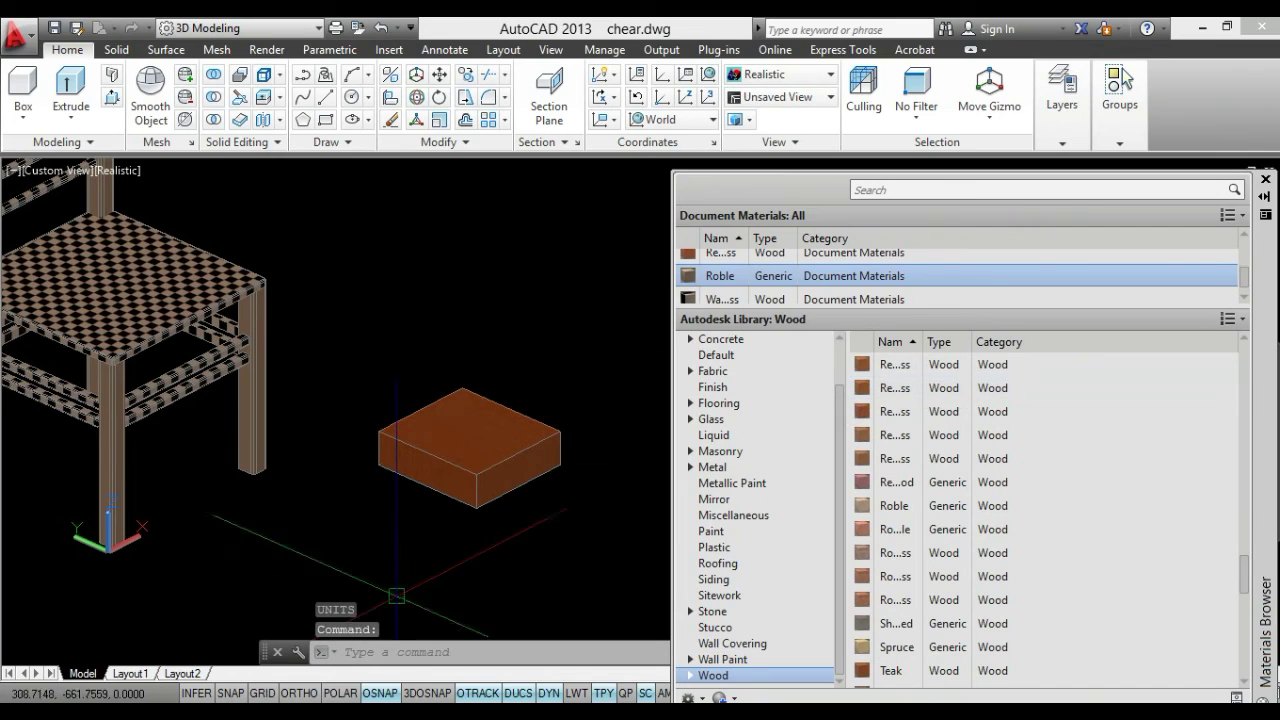
scroll(497, 443, up, 2)
scroll(494, 450, up, 4)
scroll(423, 483, up, 2)
scroll(411, 485, up, 1)
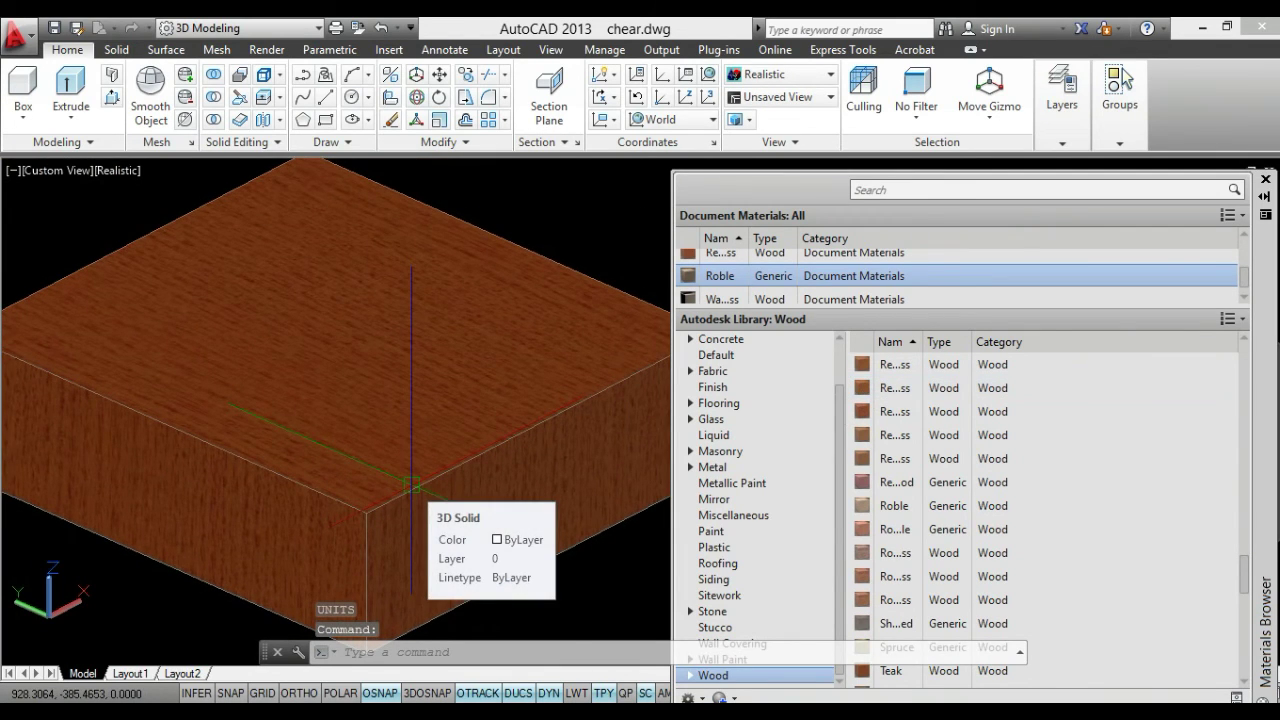
scroll(411, 485, down, 5)
scroll(411, 485, up, 2)
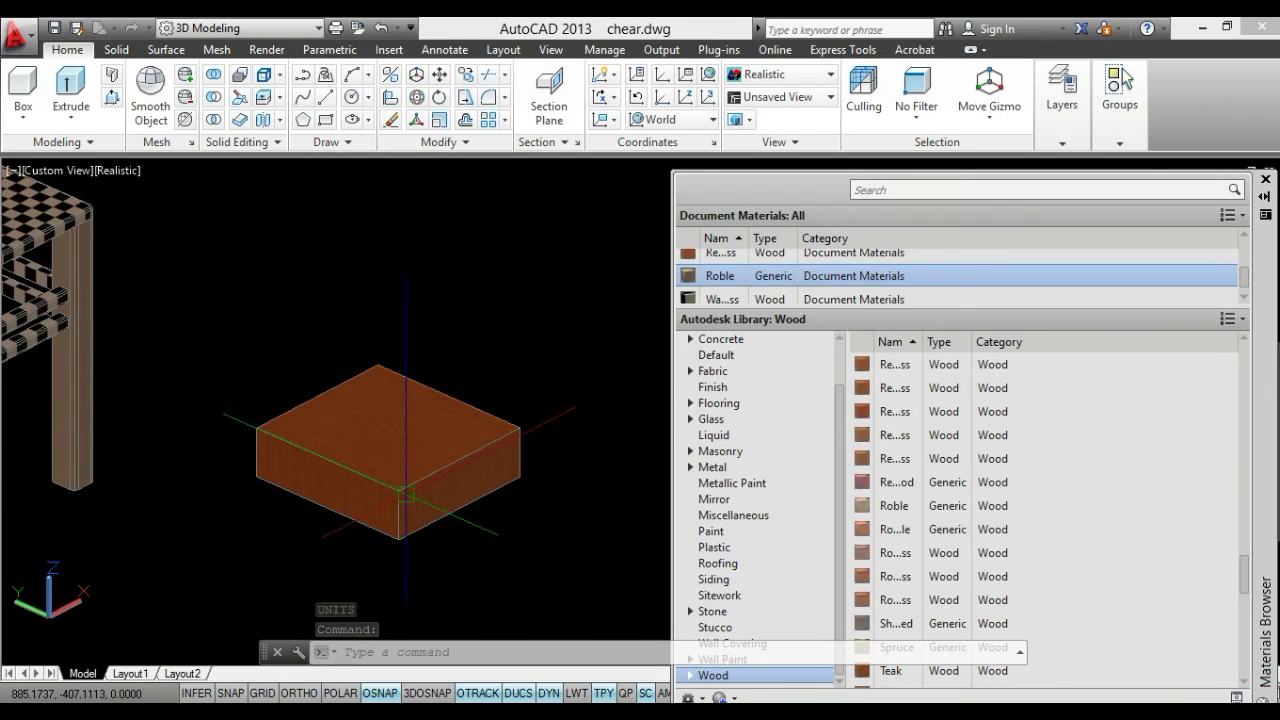
middle_drag(405, 493, 494, 514)
Use MATCHPROP to copy the block's reddish wood material onto the chair seat
text(MA)
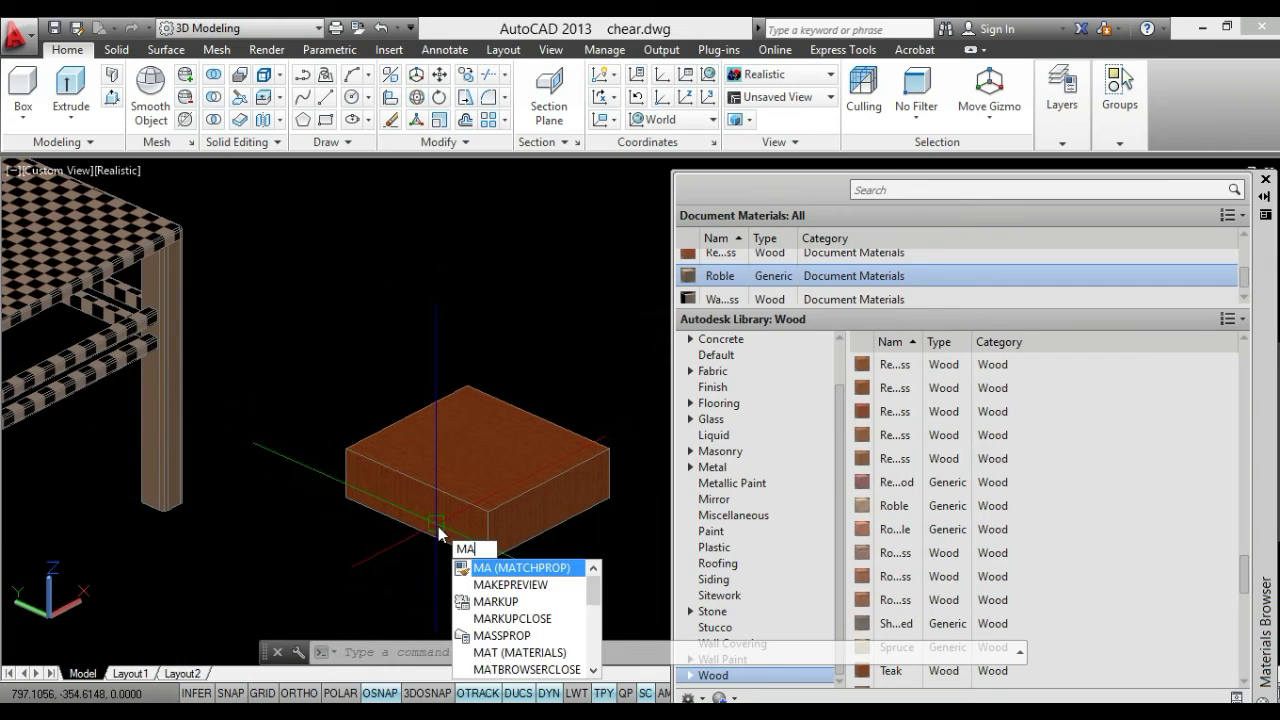
key(Return)
click(490, 462)
middle_drag(286, 368, 401, 458)
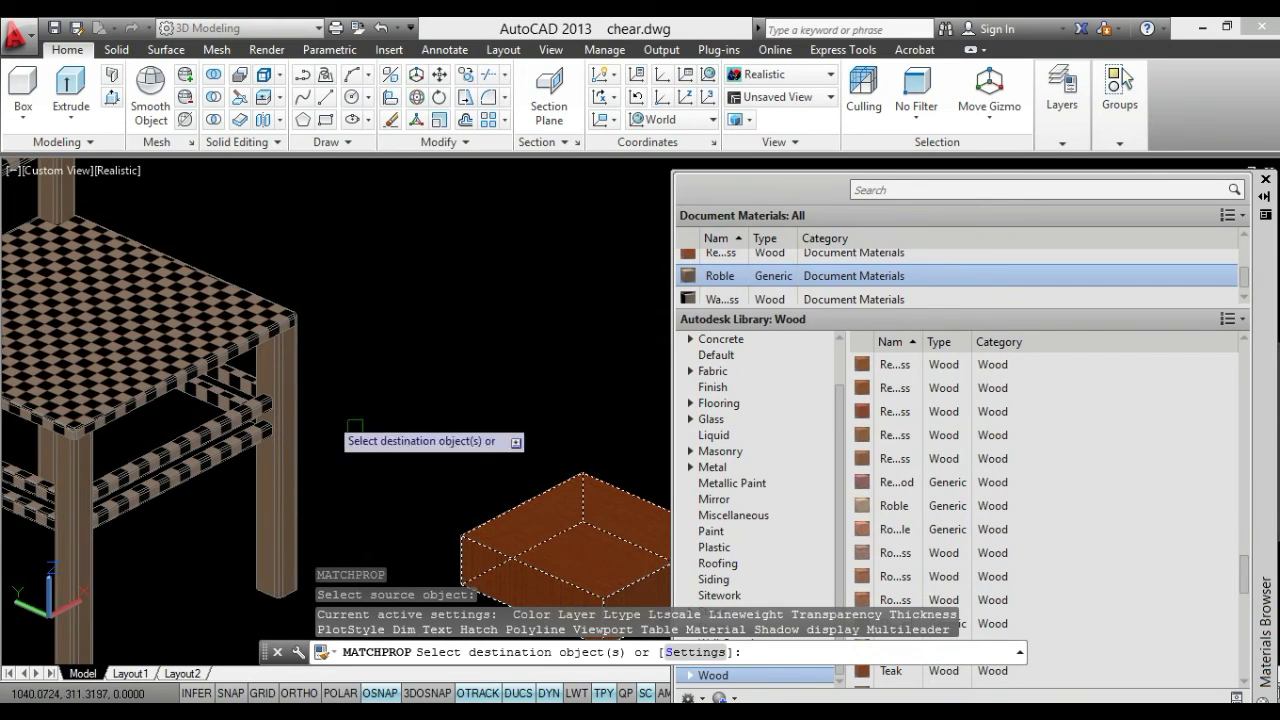
click(205, 335)
scroll(143, 372, up, 5)
scroll(143, 372, down, 2)
scroll(323, 366, down, 1)
scroll(340, 430, down, 1)
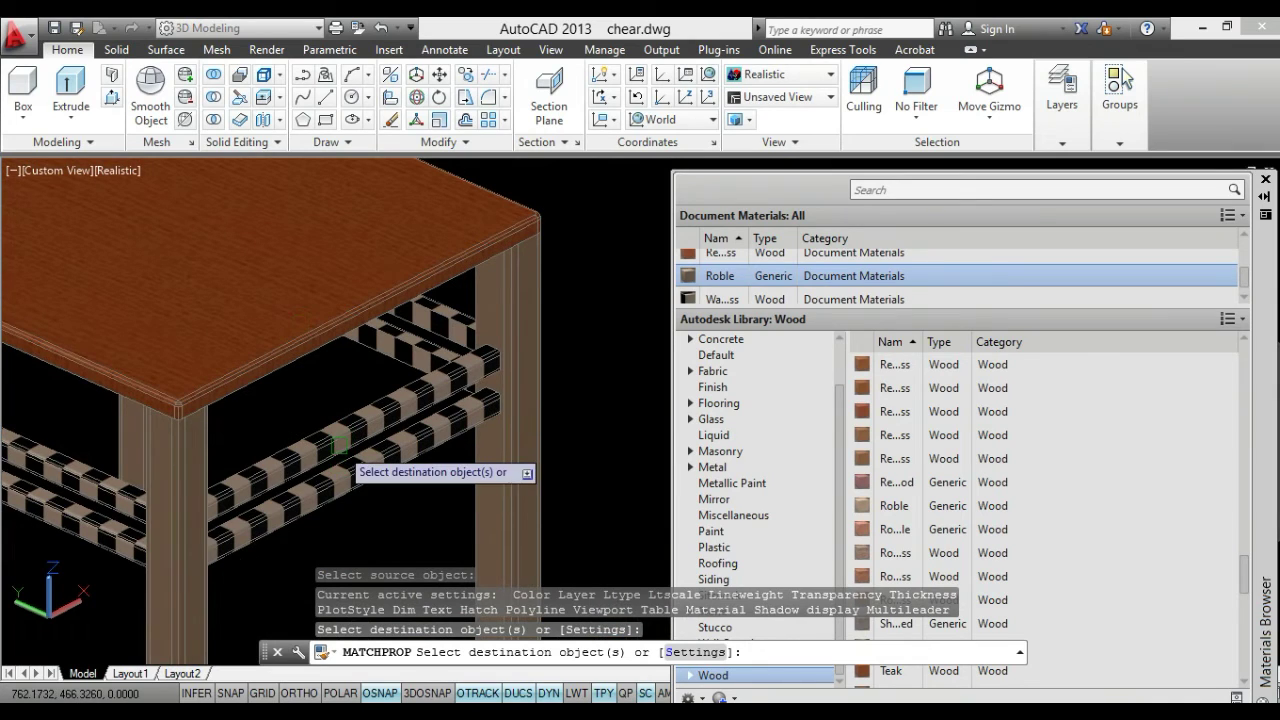
Give the chair's legs the same reddish wood material, orbiting around to reach them
click(518, 340)
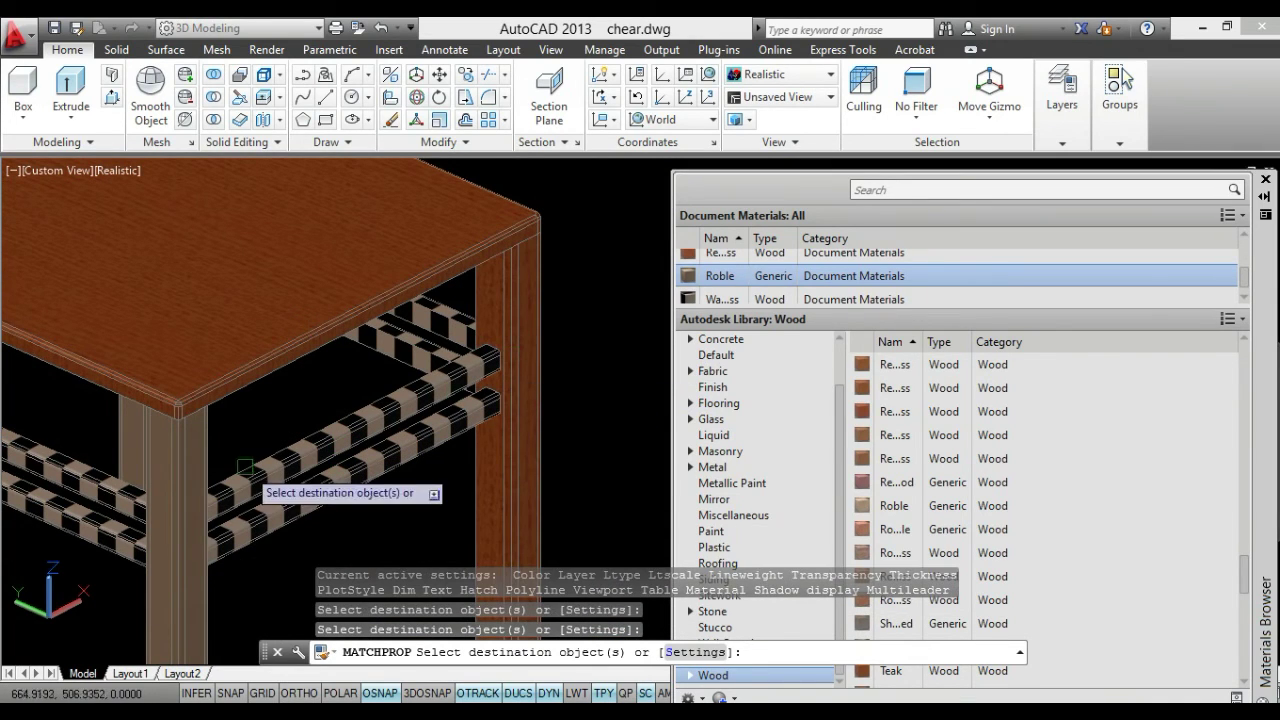
click(195, 455)
scroll(180, 500, down, 3)
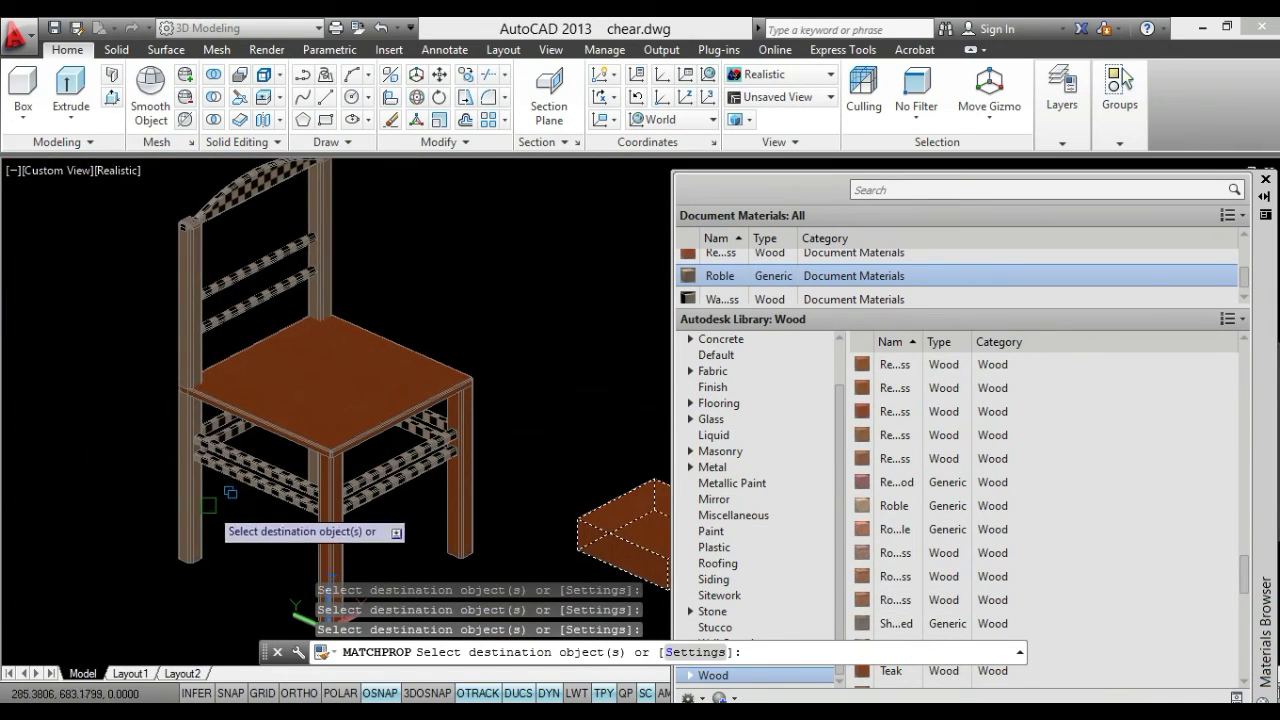
mouse_move(350, 510)
shift+middle_down()
mouse_move(225, 555)
mouse_move(131, 534)
shift+middle_up()
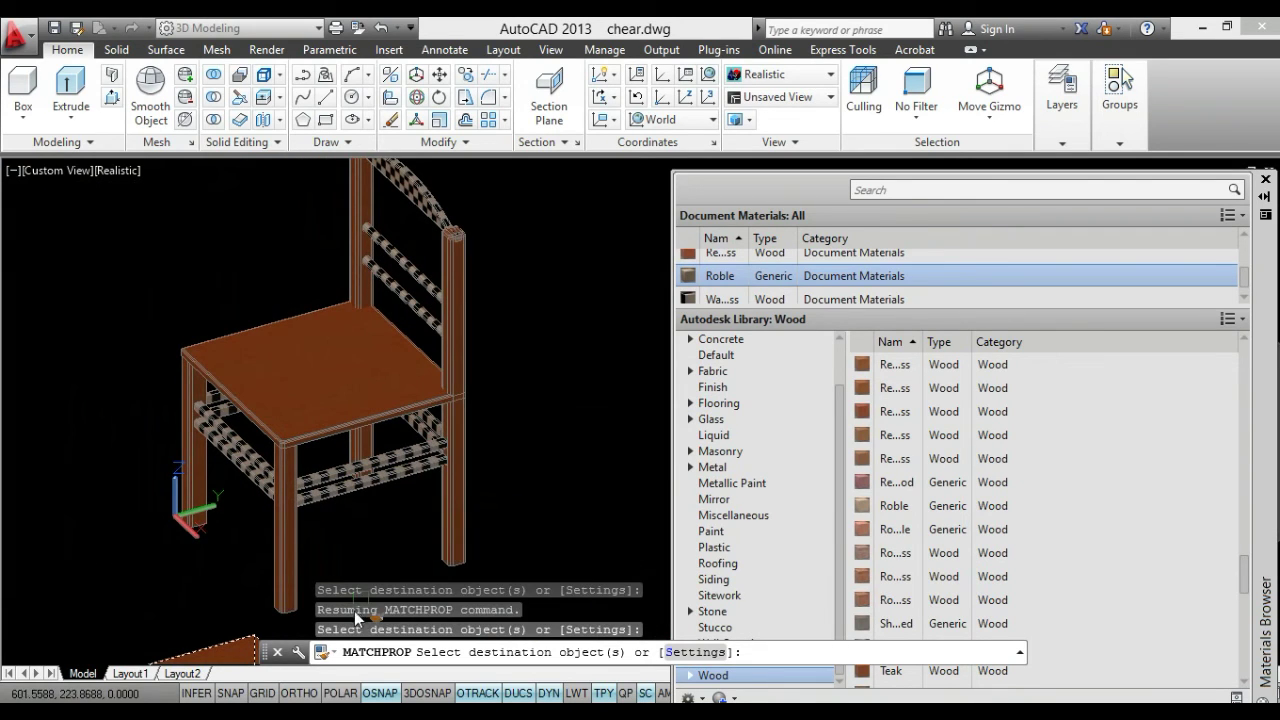
middle_drag(425, 252, 452, 263)
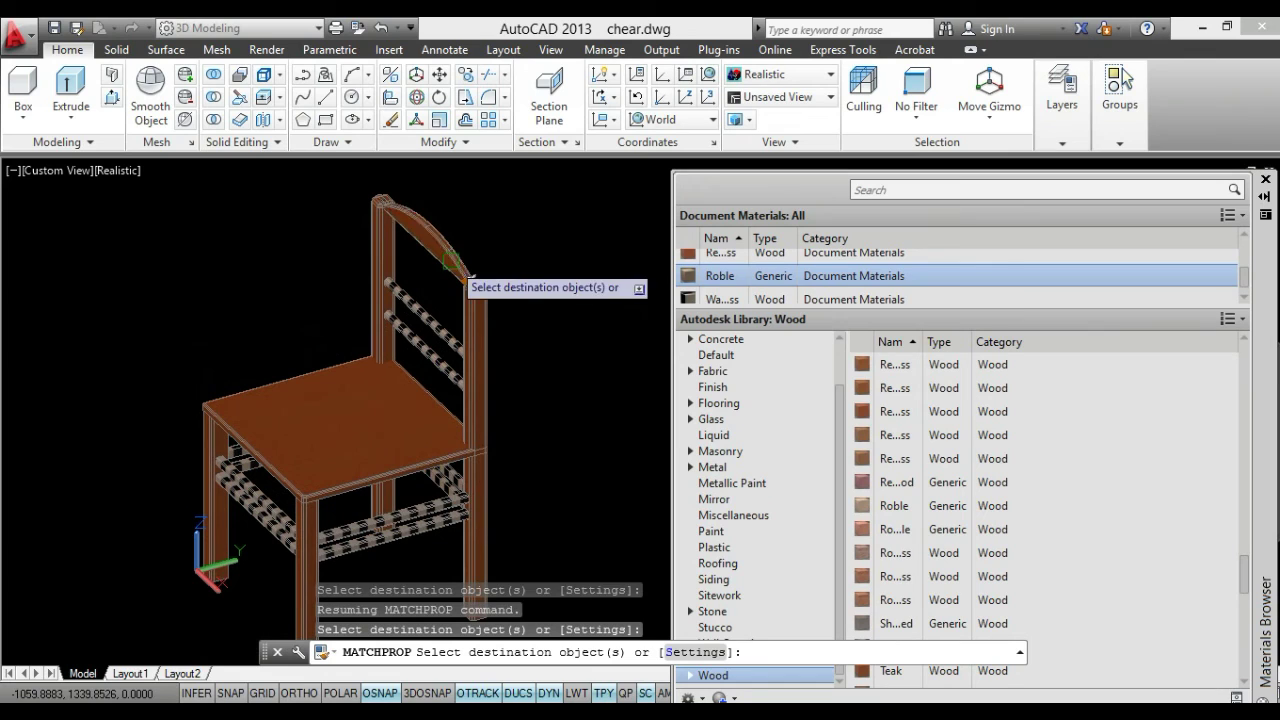
key(Escape)
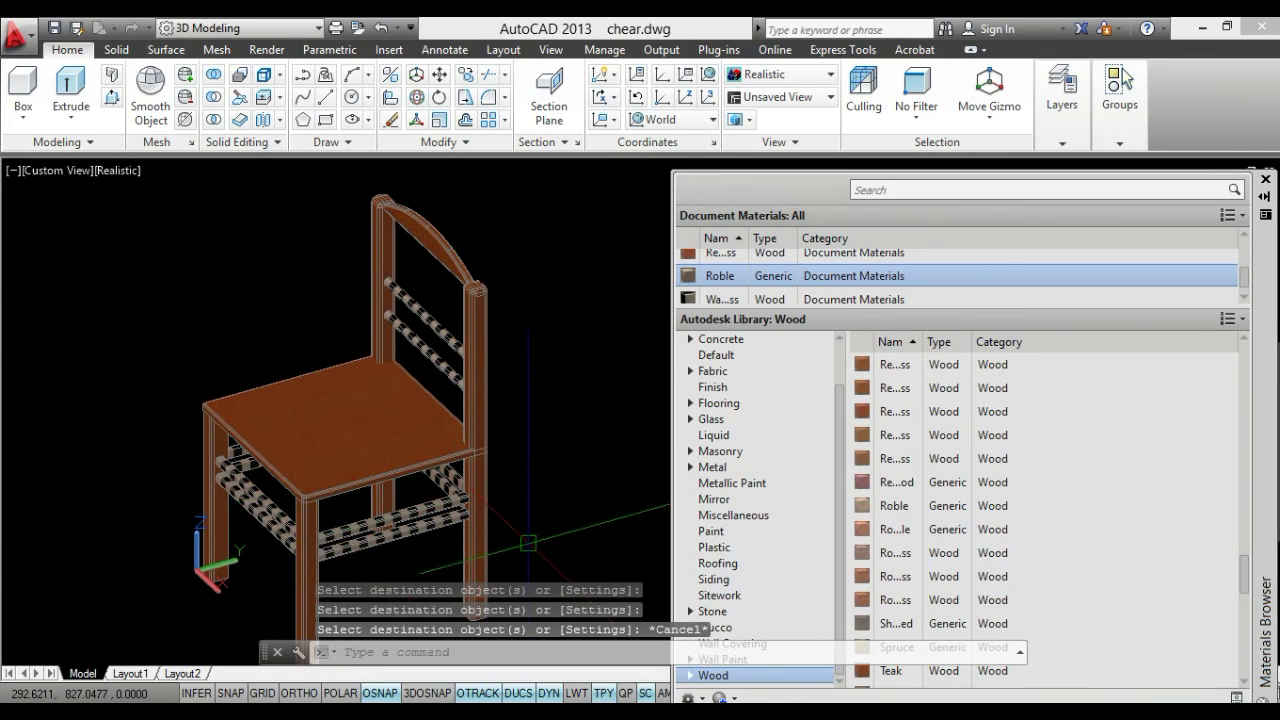
scroll(510, 490, up, 2)
mouse_move(500, 457)
shift+middle_down()
mouse_move(634, 500)
mouse_move(420, 533)
mouse_move(491, 543)
mouse_move(509, 523)
shift+middle_up()
scroll(417, 390, up, 5)
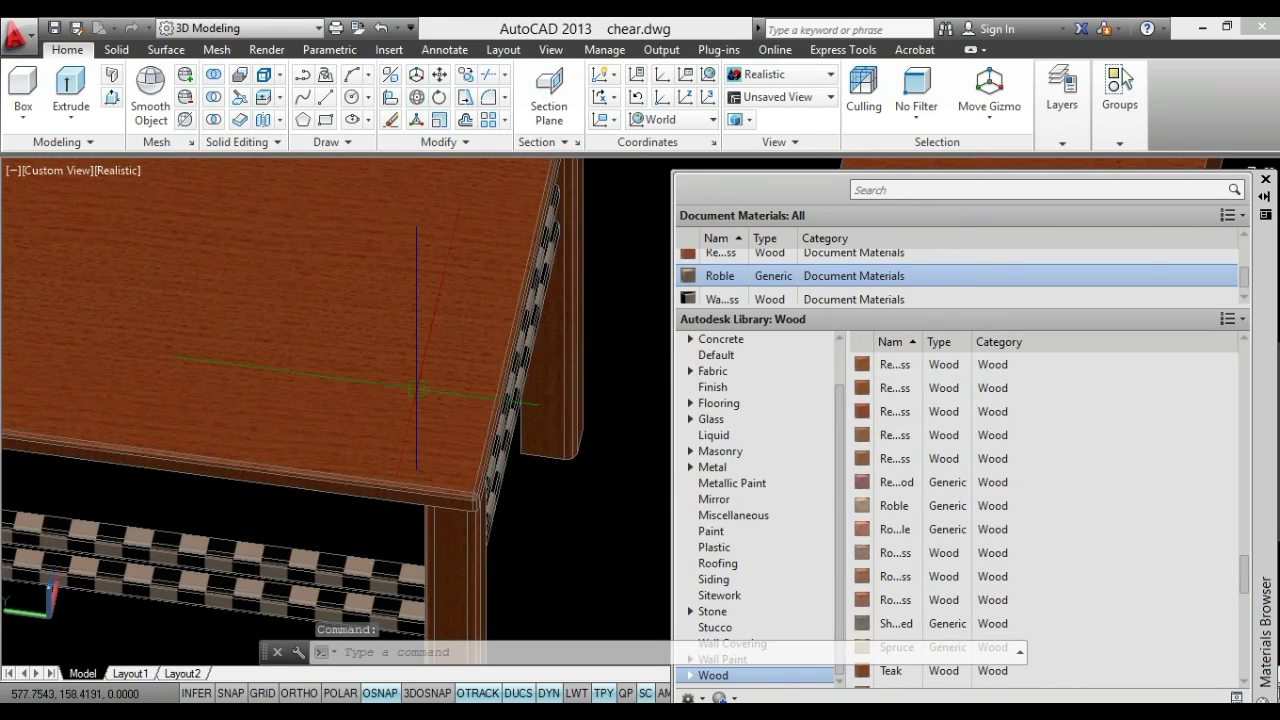
mouse_move(417, 390)
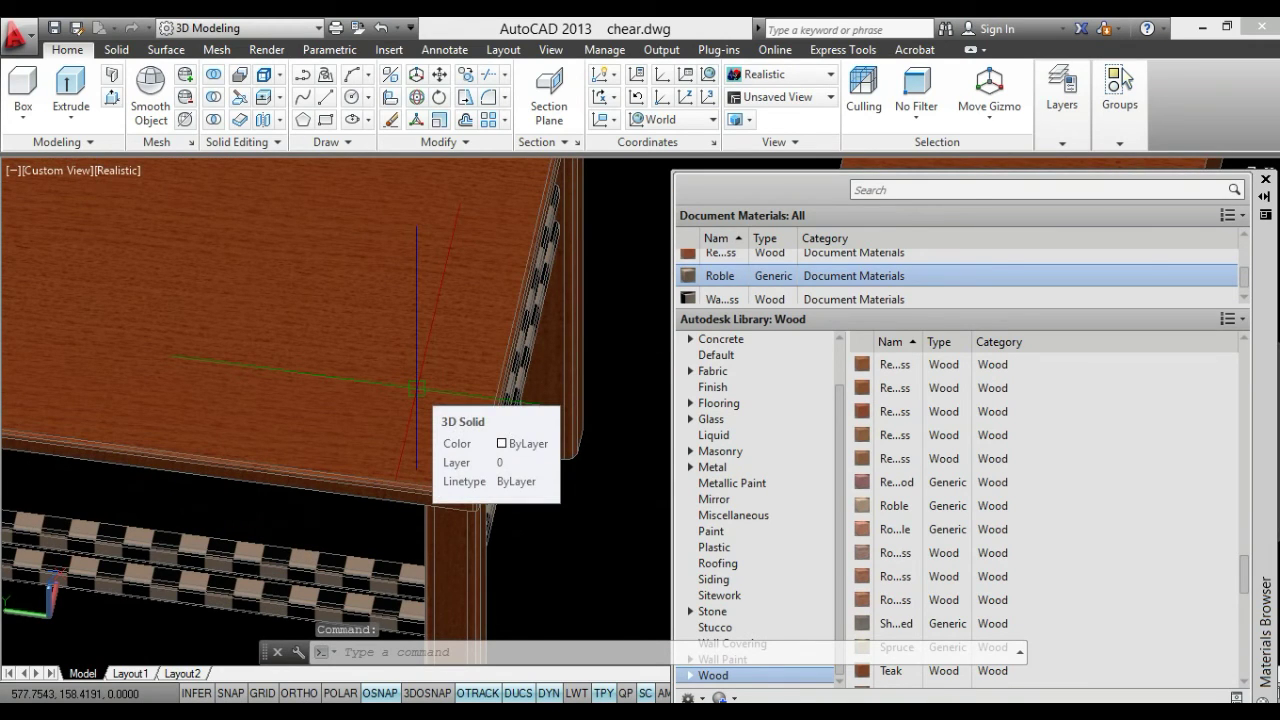
scroll(417, 388, down, 5)
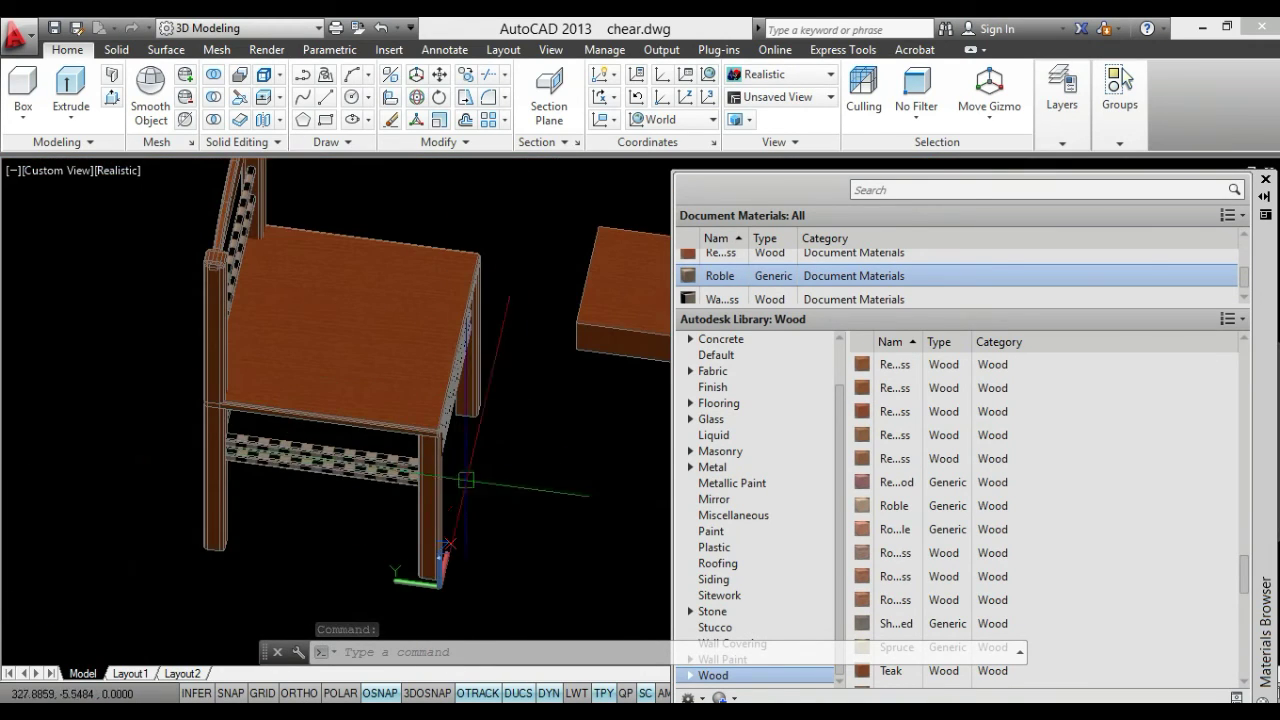
shift+middle_drag(440, 470, 383, 463)
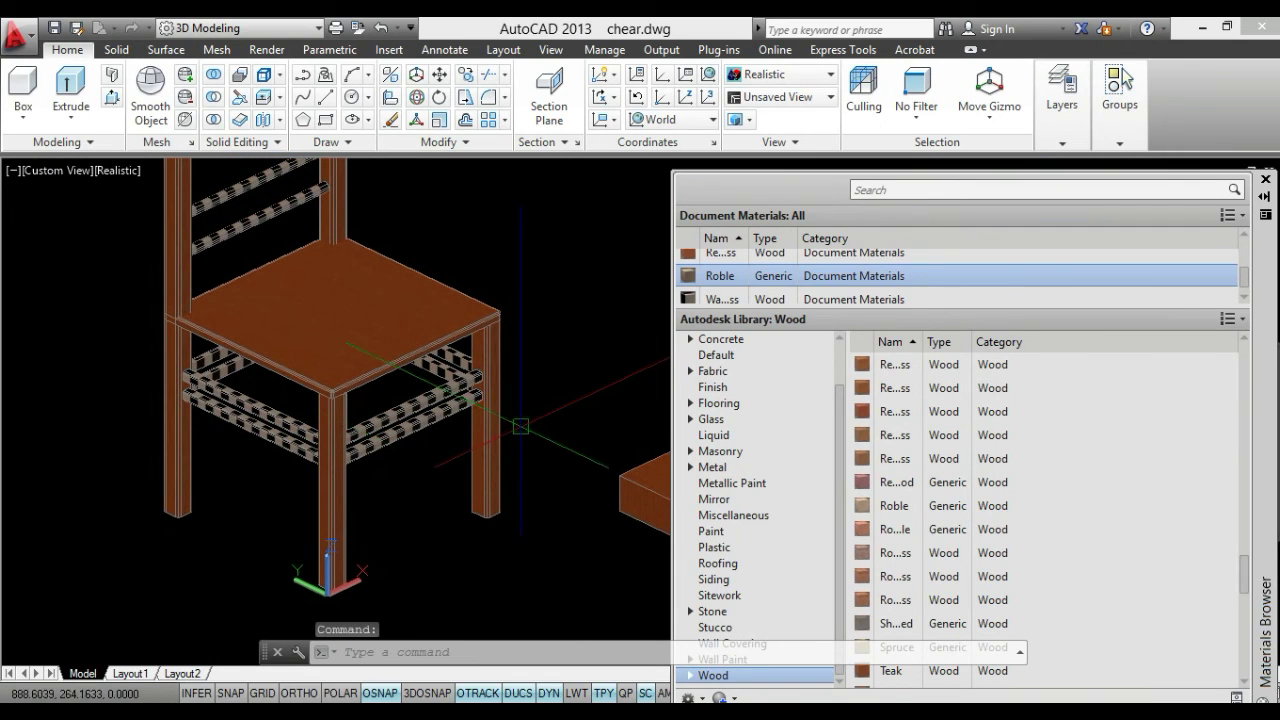
middle_drag(529, 414, 534, 453)
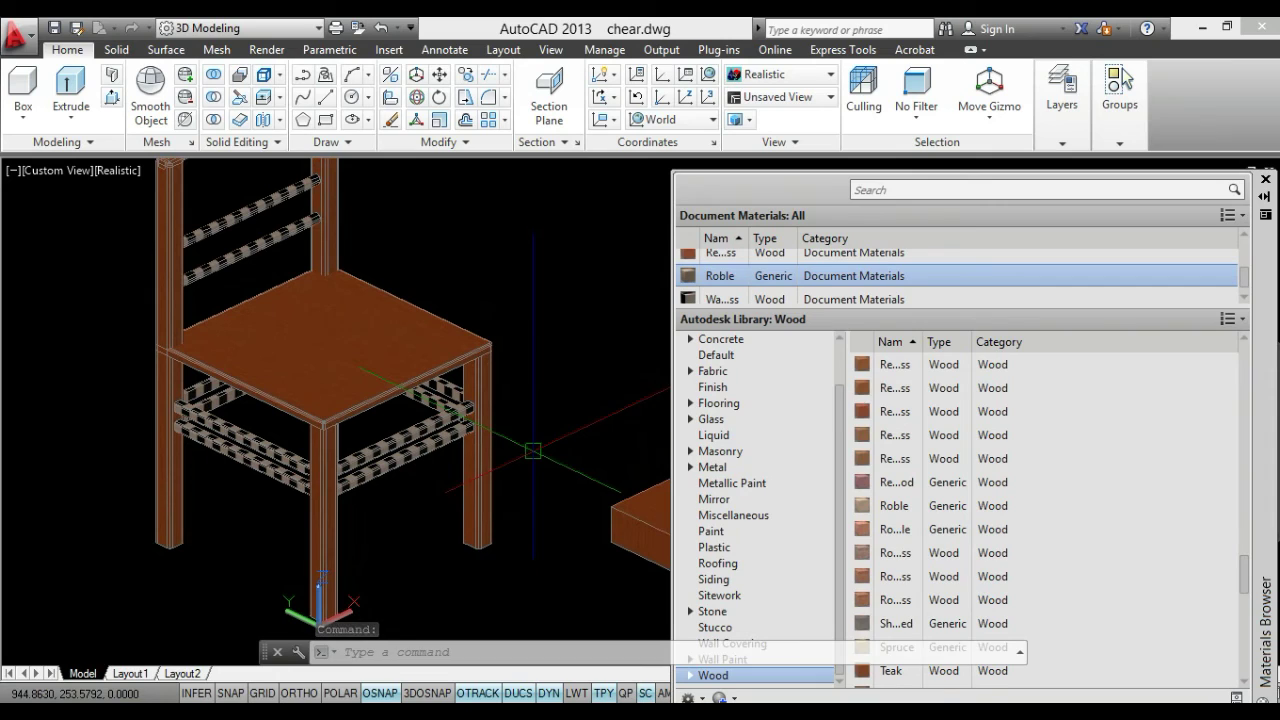
mouse_move(927, 388)
mouse_move(873, 400)
mouse_down()
mouse_move(1181, 255)
mouse_move(1247, 300)
mouse_up()
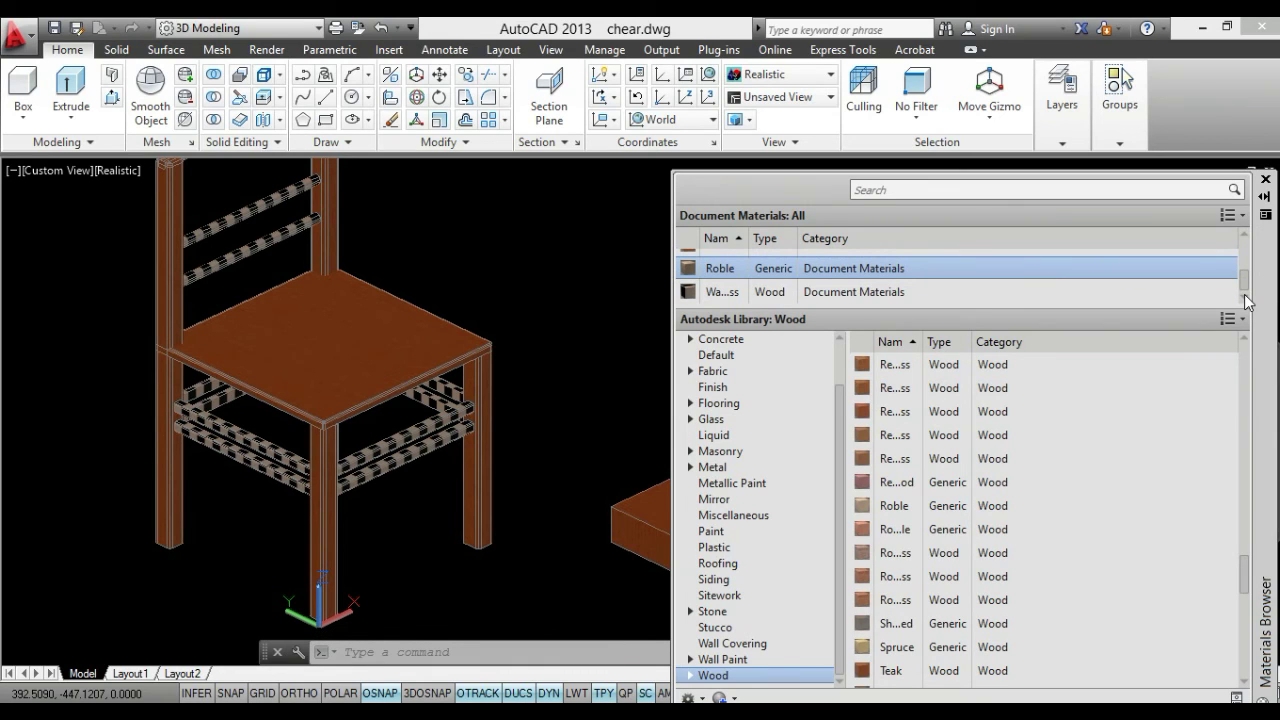
drag(1086, 363, 661, 414)
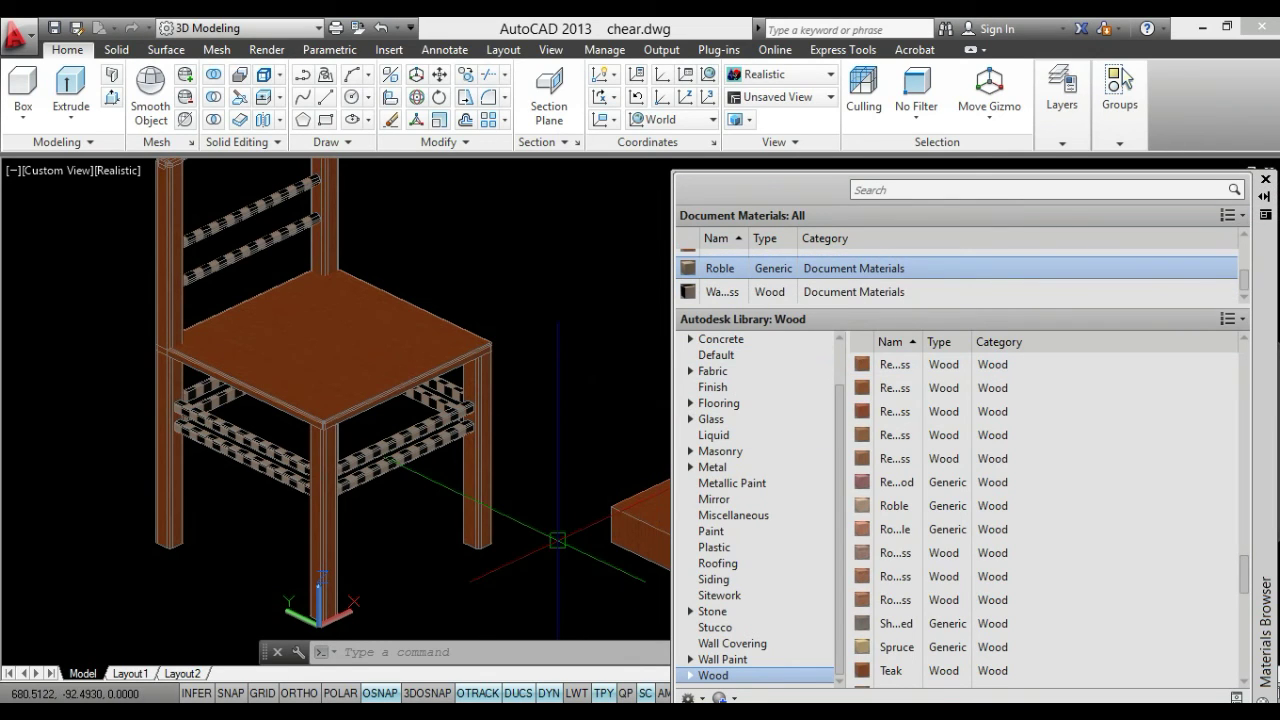
mouse_move(557, 539)
shift+middle_down()
mouse_move(534, 414)
mouse_move(573, 505)
shift+middle_up()
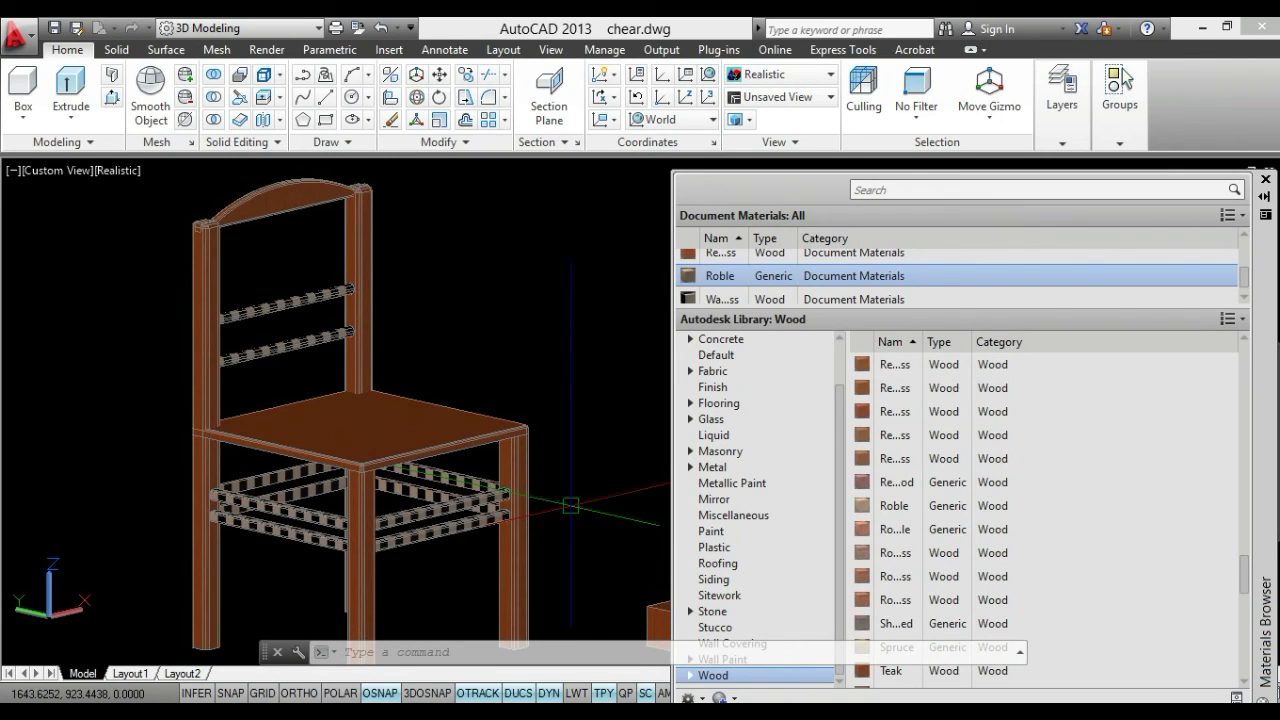
middle_drag(570, 505, 570, 461)
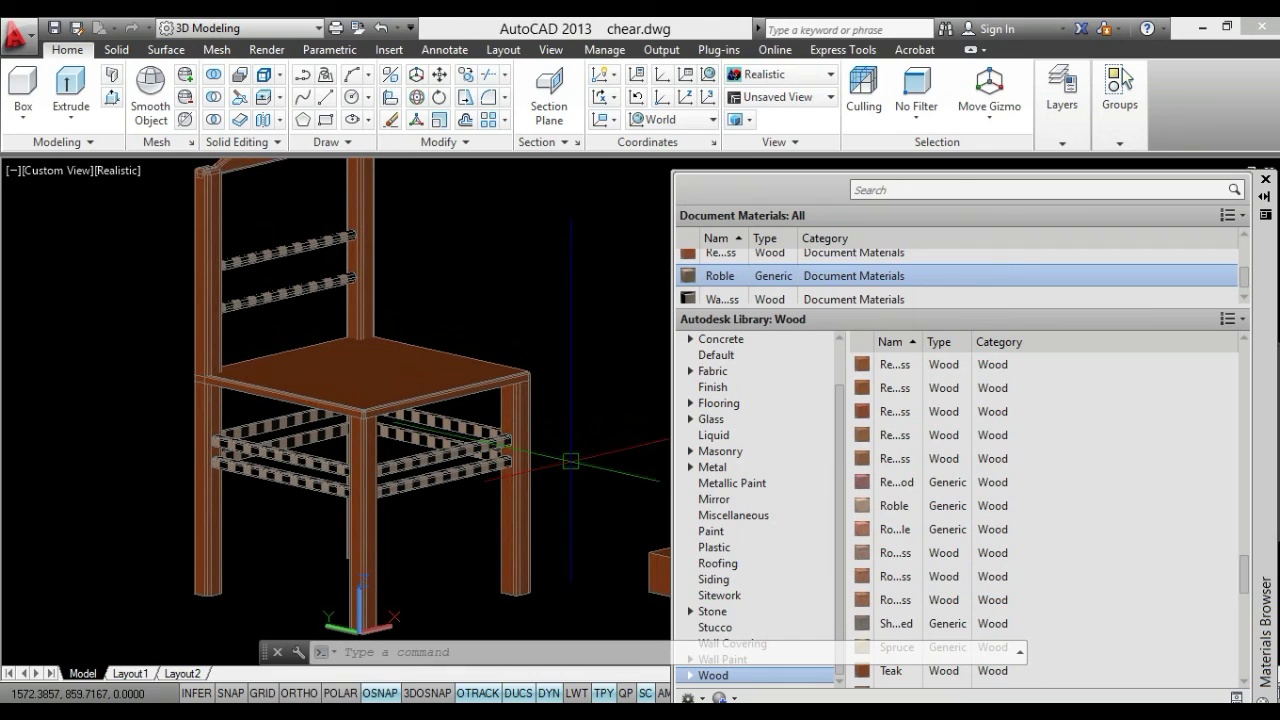
key(Escape)
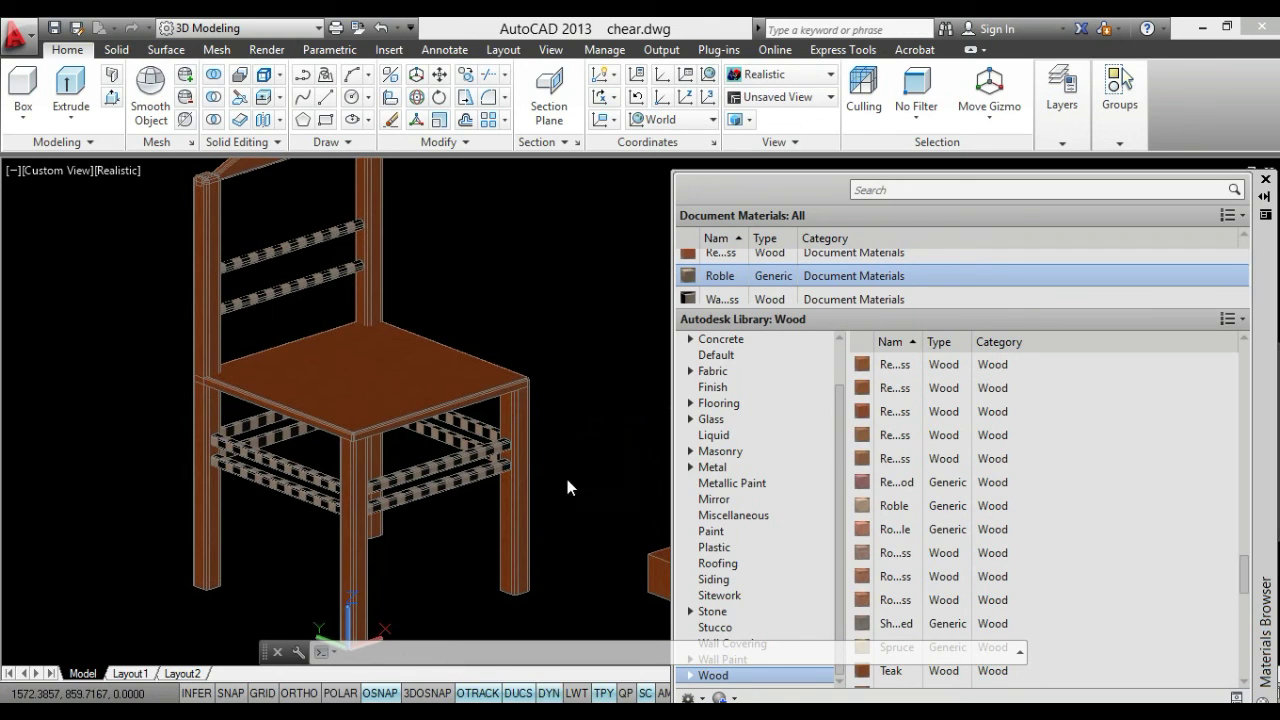
middle_drag(564, 479, 565, 520)
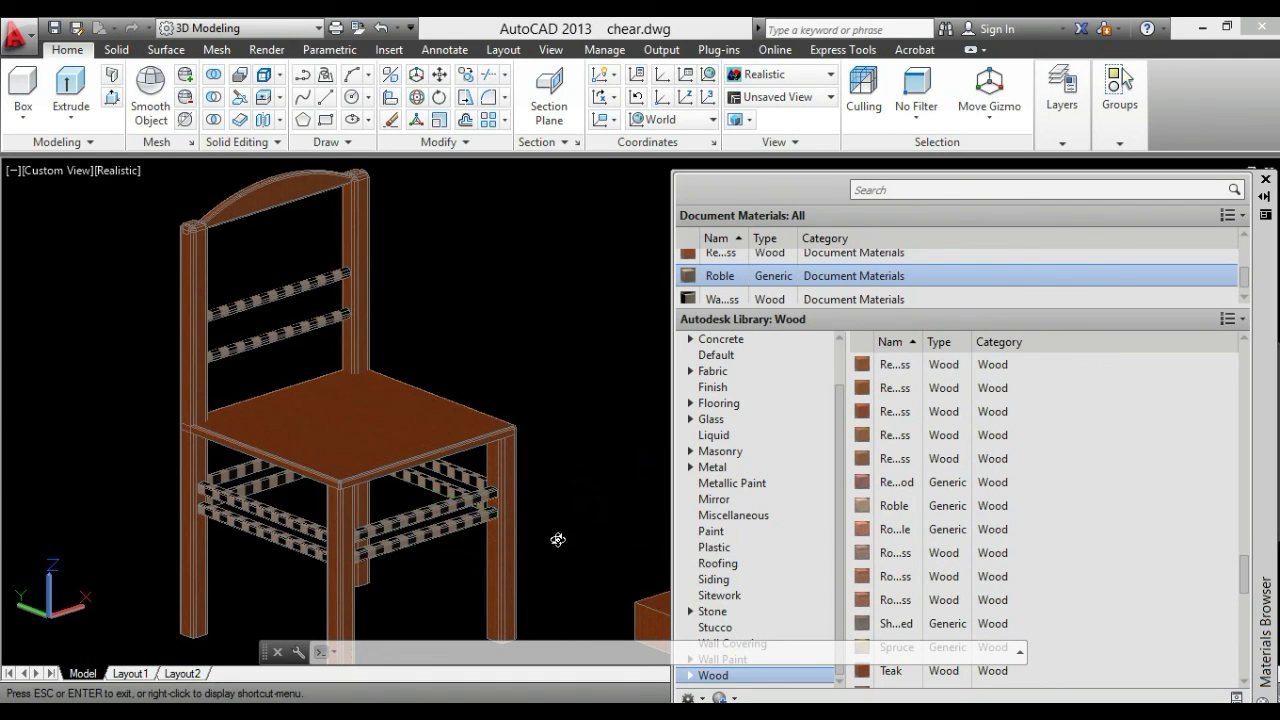
Orbit to a slightly elevated front view and pan until the chair and wood block are centred together
shift+middle_drag(555, 537, 308, 625)
scroll(546, 483, down, 2)
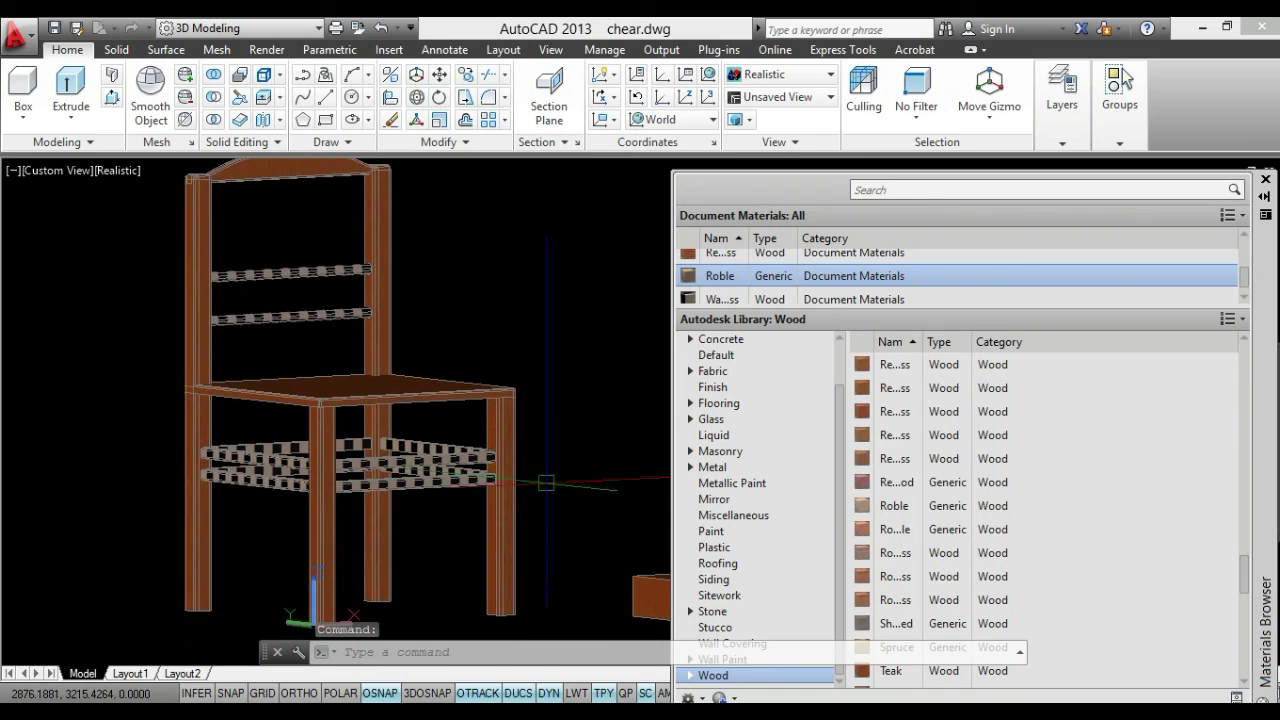
scroll(546, 483, down, 1)
shift+middle_drag(546, 483, 545, 498)
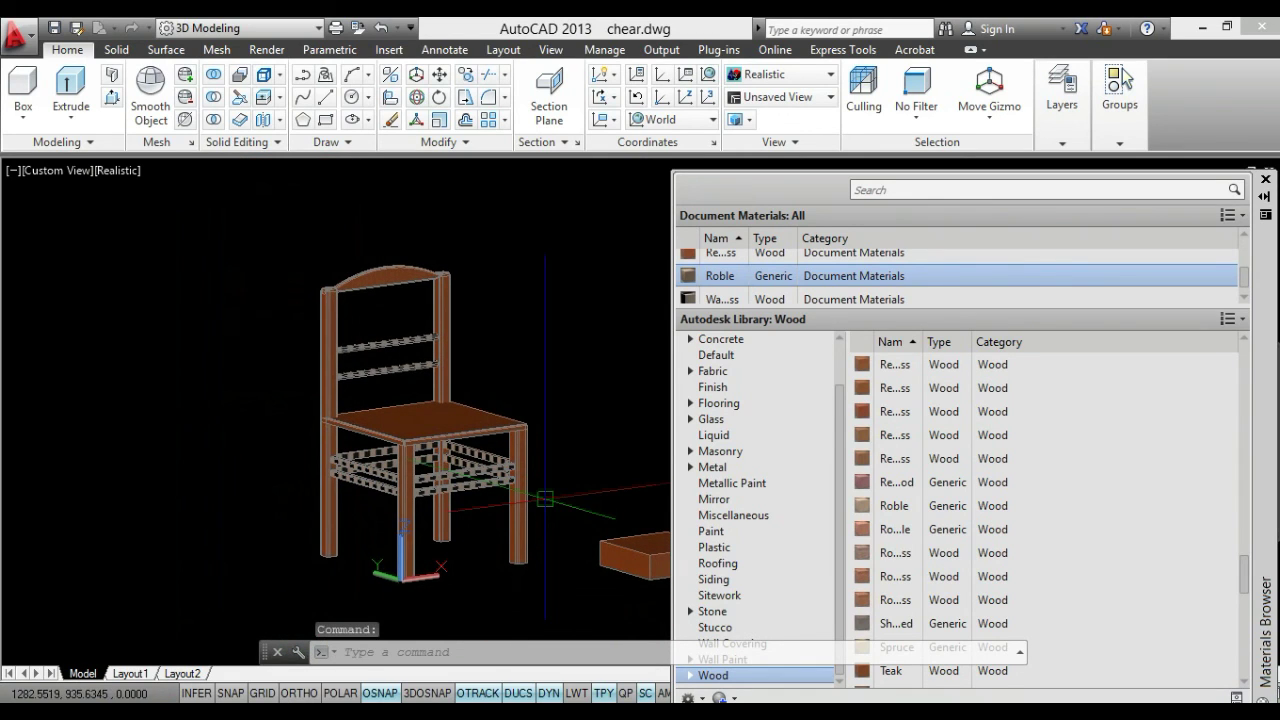
mouse_move(545, 498)
middle_down()
mouse_move(510, 512)
mouse_move(451, 486)
mouse_move(413, 445)
mouse_move(395, 492)
middle_up()
scroll(413, 445, up, 2)
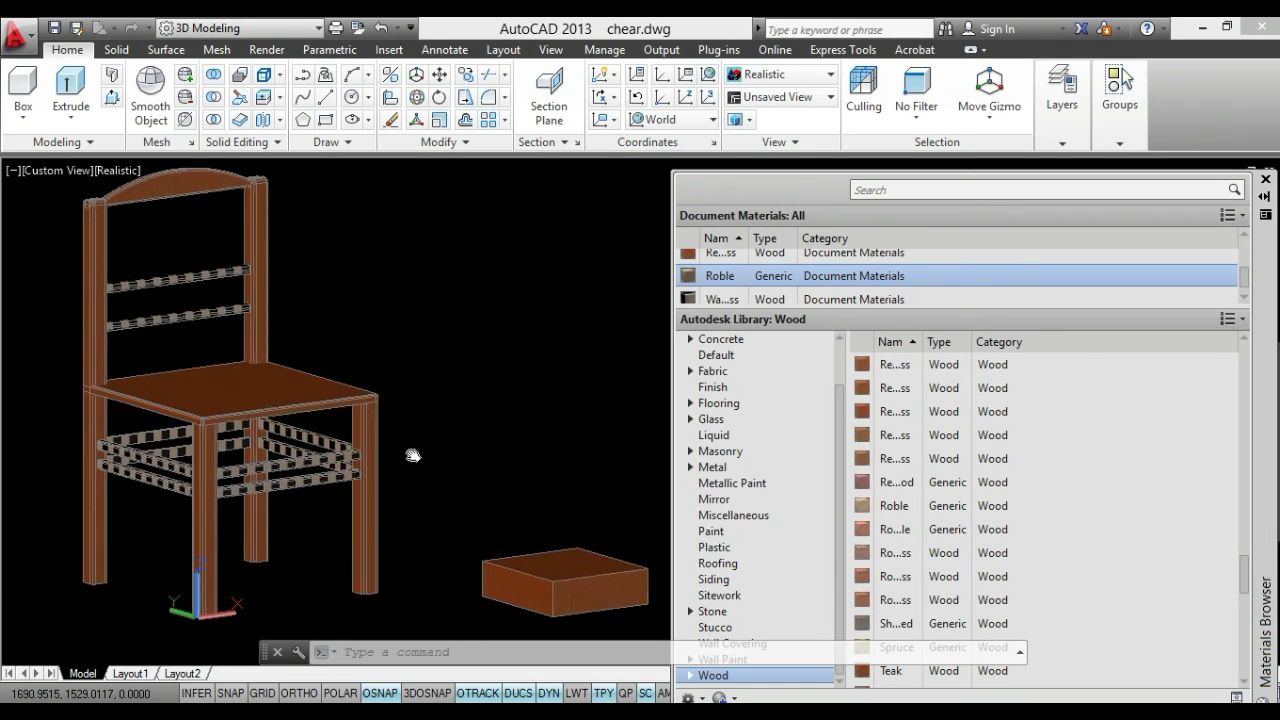
middle_drag(399, 447, 421, 467)
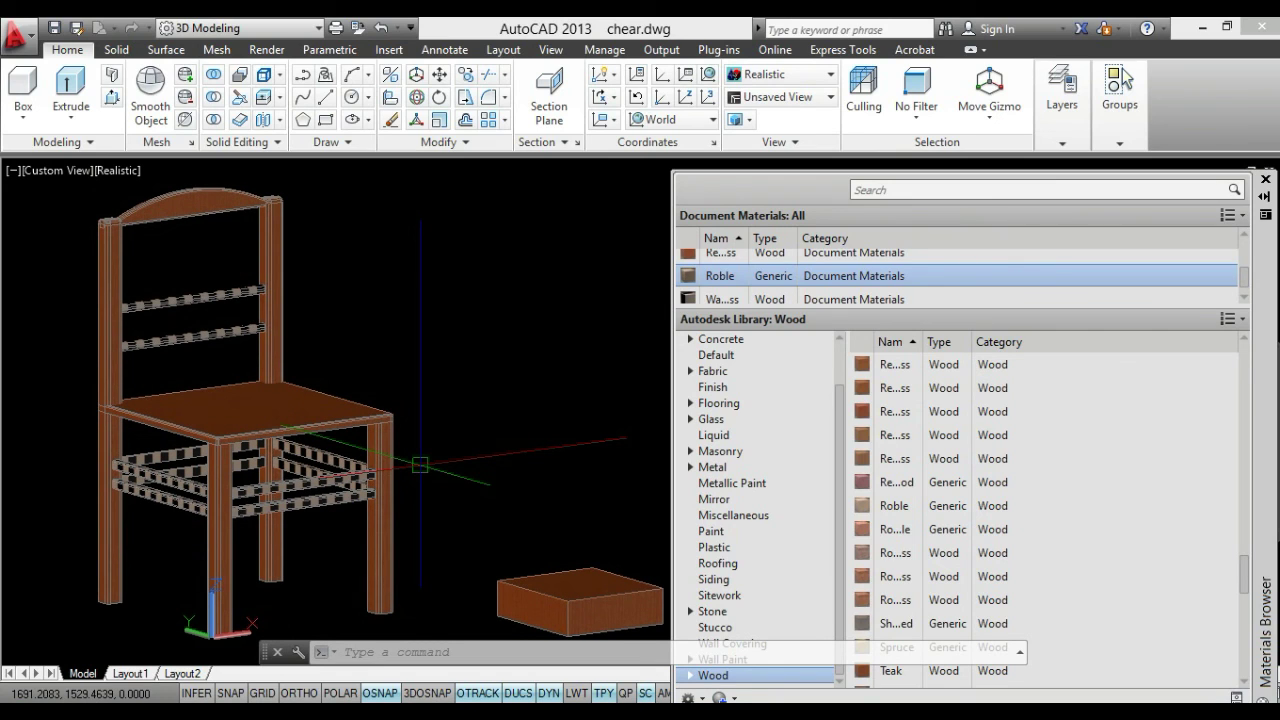
middle_drag(420, 465, 408, 452)
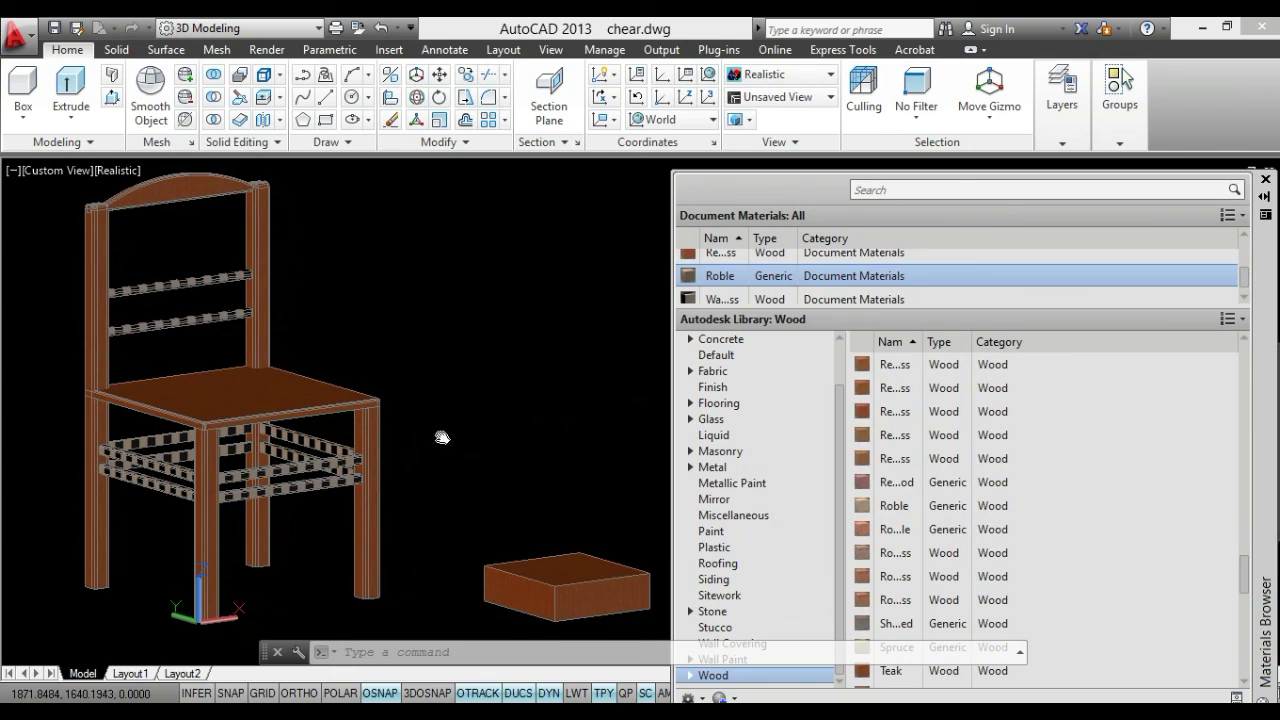
middle_drag(440, 435, 439, 449)
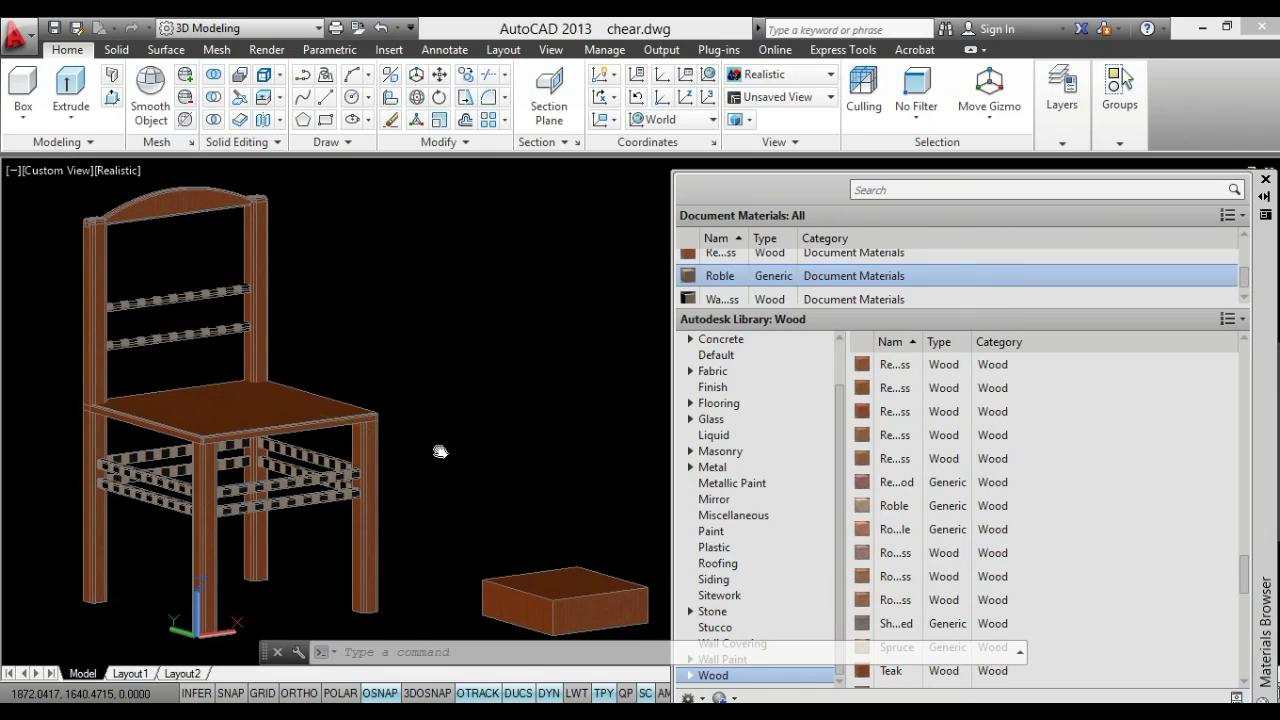
middle_drag(439, 449, 433, 437)
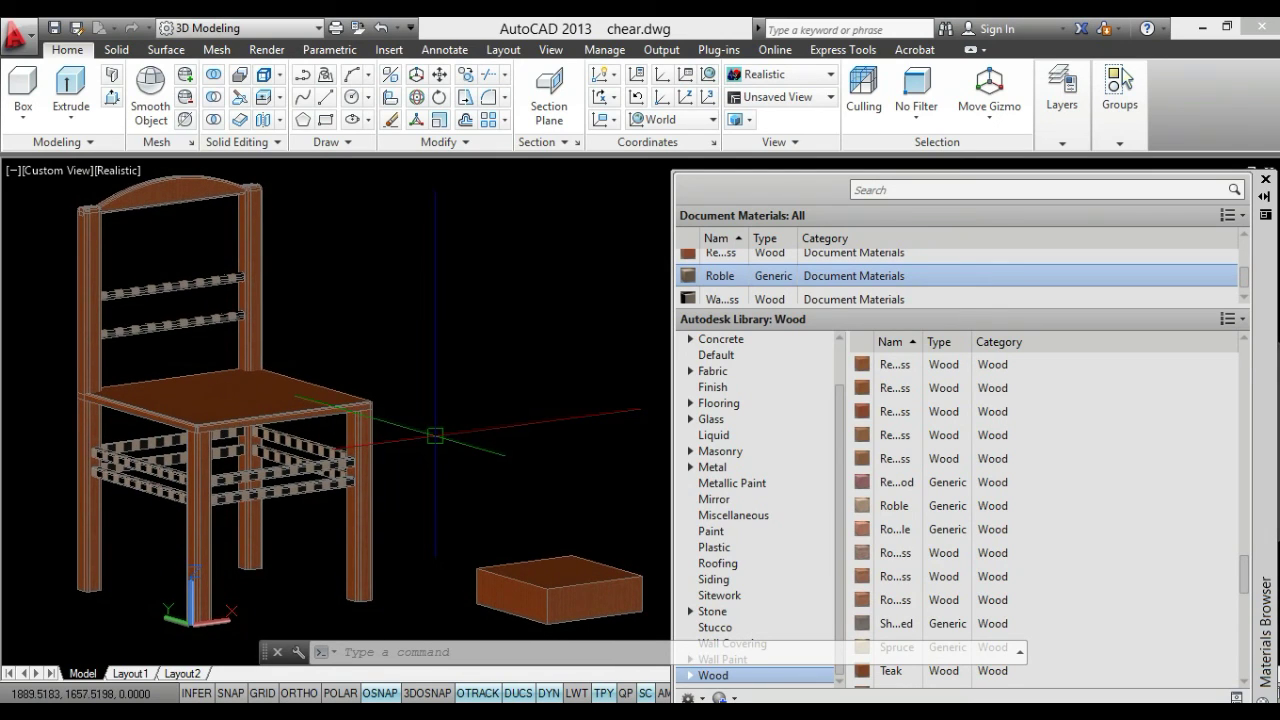